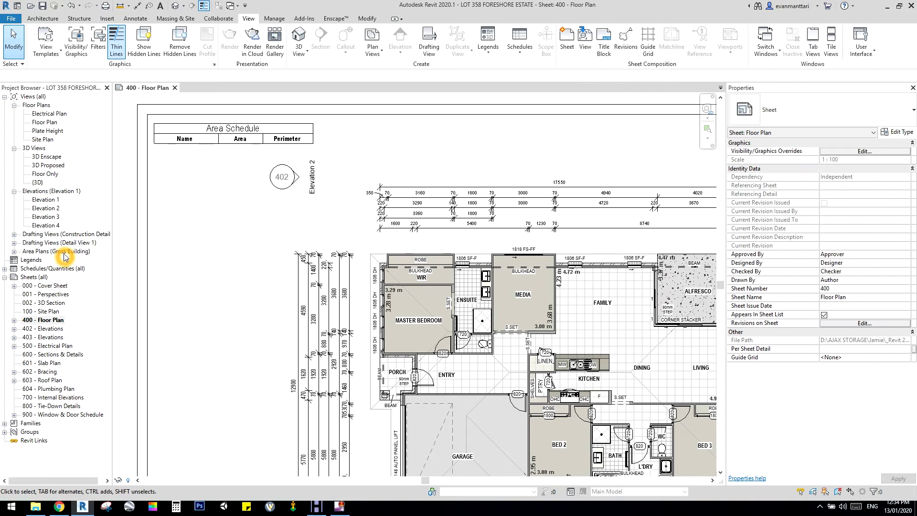
- Open the gross building Area Plan and draw area boundary lines around its upper-left wall corner and along the first projecting upper wall
double_click(64, 253)
double_click(51, 259)
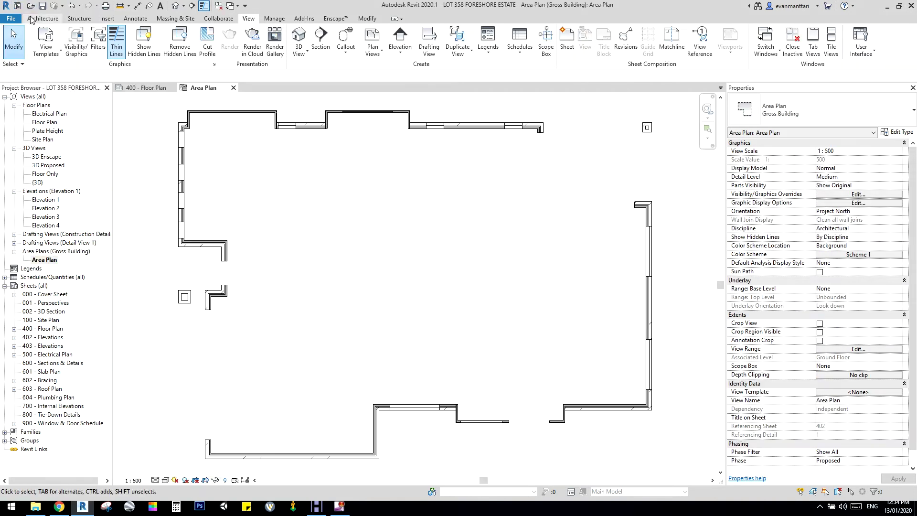
left_click(31, 19)
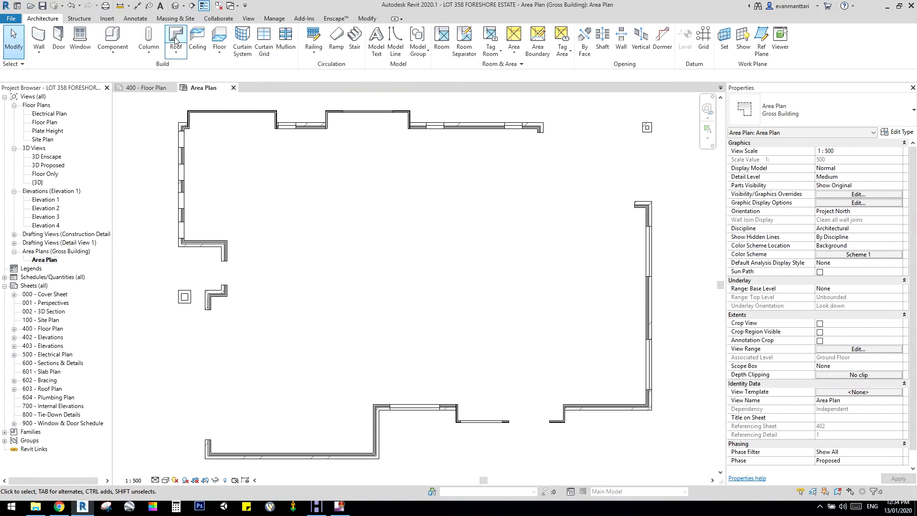
left_click(536, 44)
left_click(380, 31)
scroll(163, 117, "up", 2)
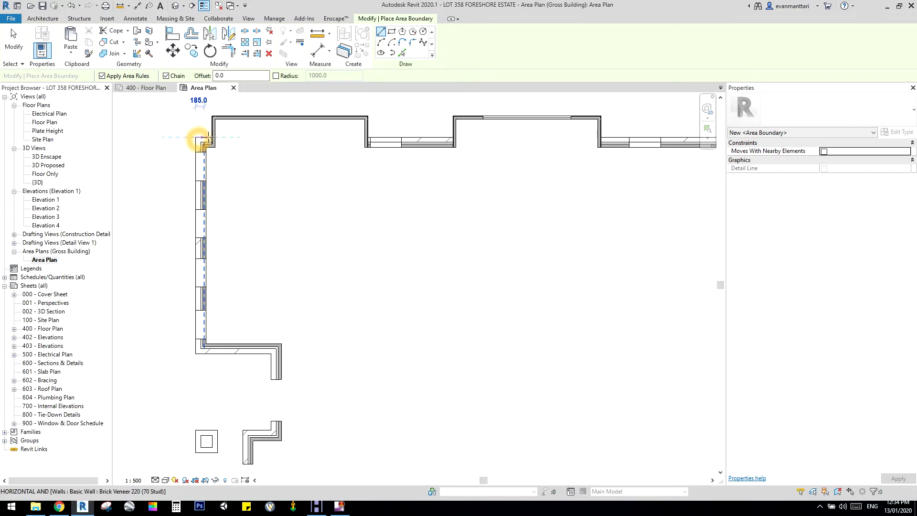
left_click(214, 115)
left_click(362, 115)
scroll(238, 110, "up", 3)
left_click(186, 115)
scroll(189, 117, "up", 3)
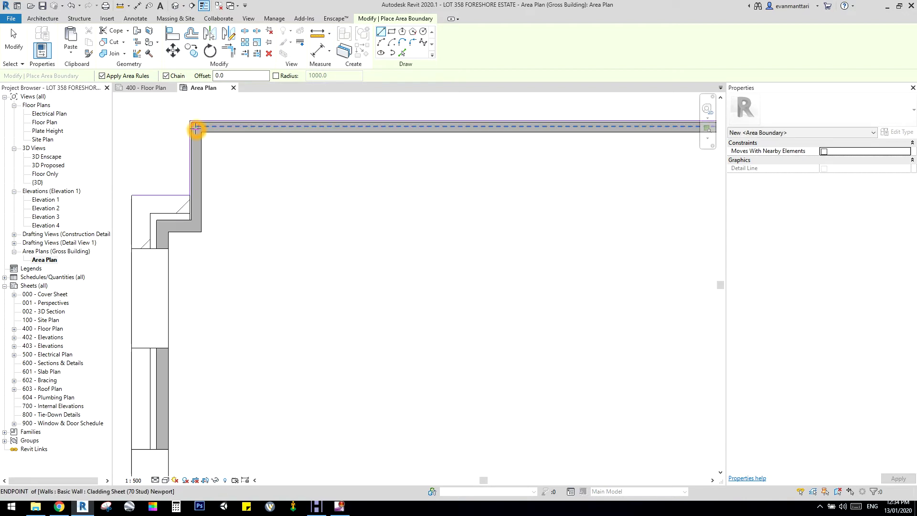
scroll(188, 136, "up", 2)
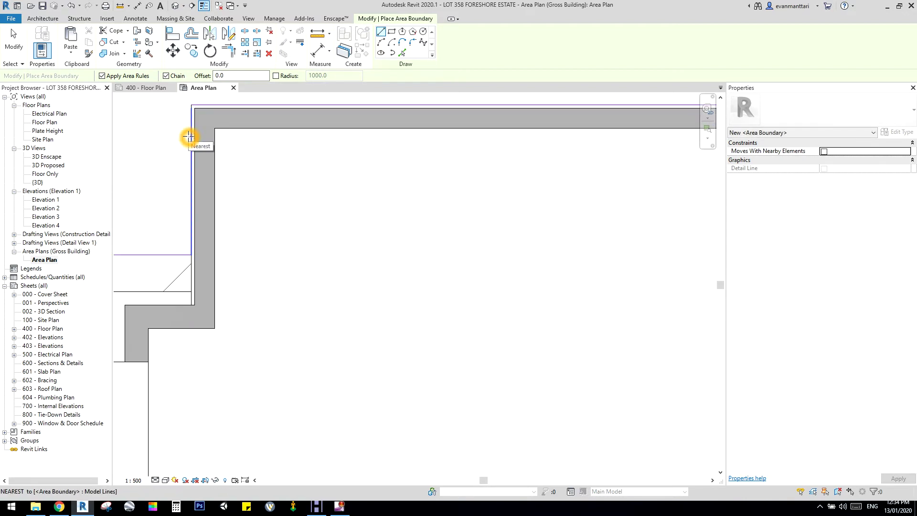
- Adjust the end of the short vertical boundary line to meet the outer corner of the first projecting wall
key("Escape")
left_click(191, 138)
scroll(187, 119, "up", 2)
left_click_drag(193, 102, 194, 100)
scroll(223, 334, "down", 4)
- Draw further area boundary lines around the recessed window wall between the two upper projections, following the outer wall face
left_click(363, 263)
right_click(364, 262)
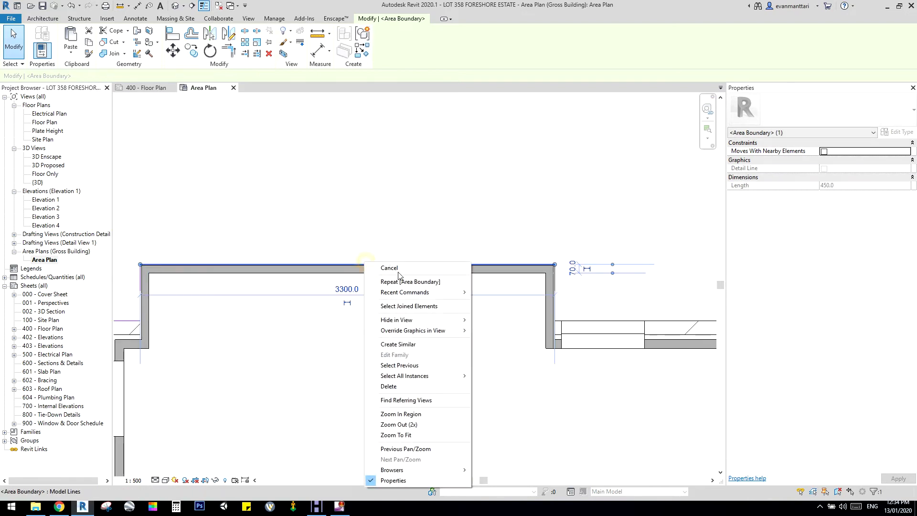
left_click(454, 344)
left_click(381, 33)
left_click(401, 199)
left_click(401, 233)
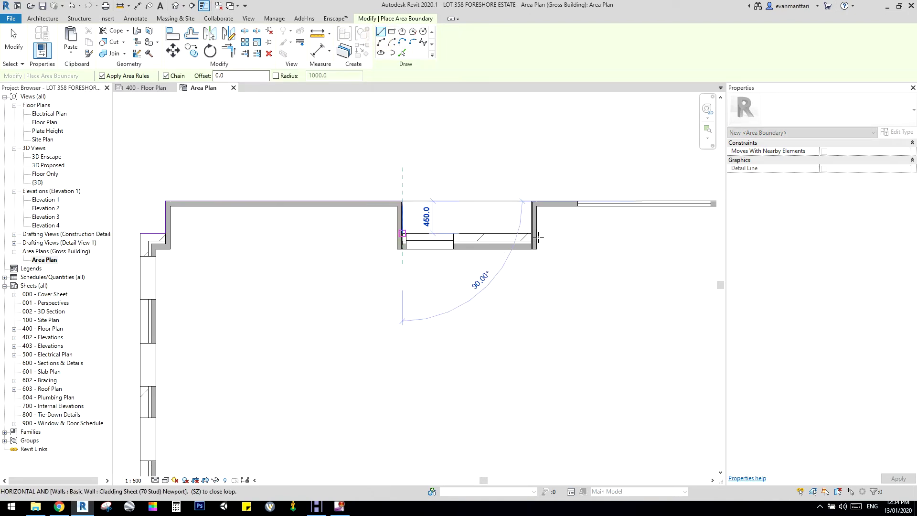
left_click(533, 233)
left_click(532, 201)
- Continue the area boundary around the second upper projection and along the adjoining window wall to its end corner
middle_click_drag(573, 211, 188, 168)
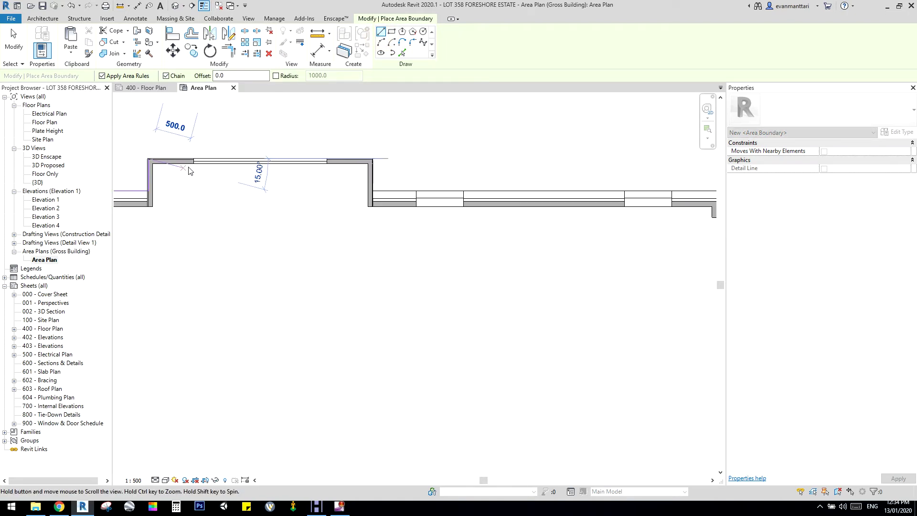
left_click(373, 158)
left_click(373, 191)
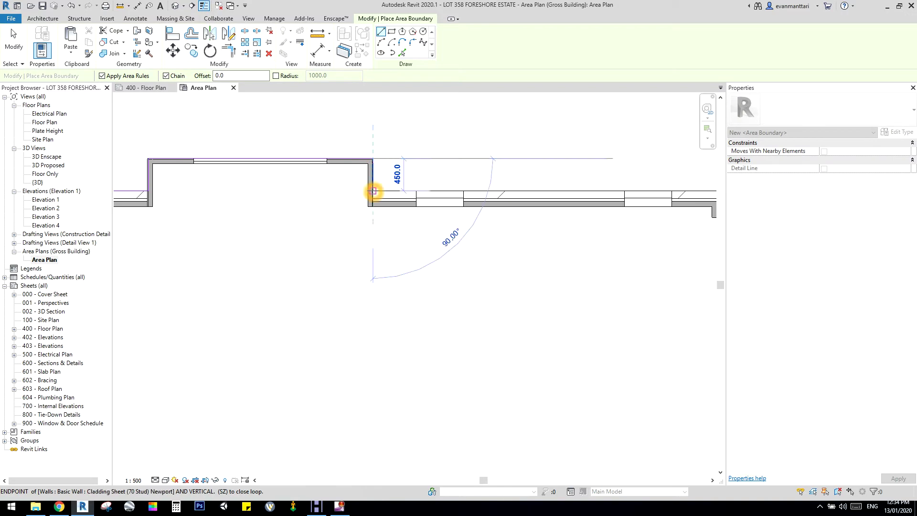
middle_click_drag(587, 181, 301, 157)
left_click(429, 168)
- Draw the two inner alfresco boundary lines between the upper wall's end corner and the right wall's upper corner
left_click(428, 378)
middle_click_drag(434, 344, 357, 277)
key("Escape")
left_click(644, 310)
left_click(355, 311)
- Extend the alfresco boundary 600 mm above the upper wall line and draw its top edge past the corner column
scroll(483, 184, "down", 3)
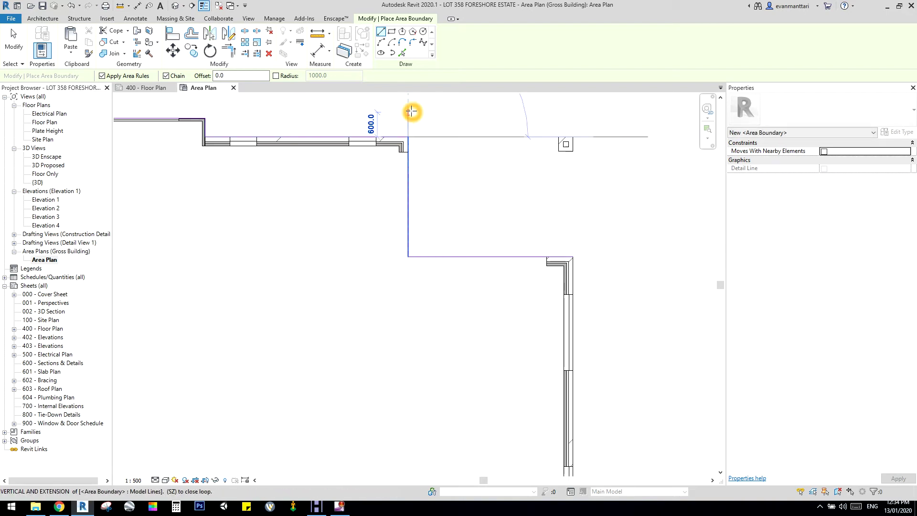
left_click(410, 113)
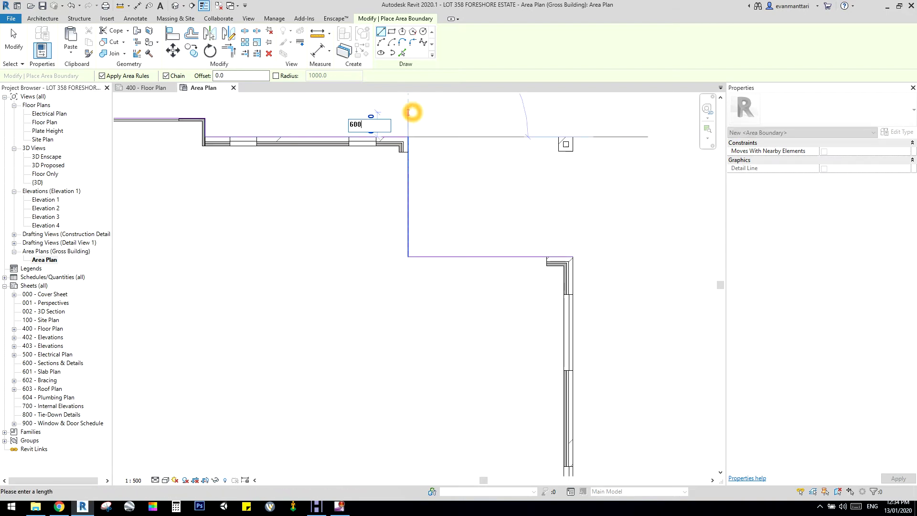
left_click(592, 113)
- Draw the alfresco's right boundary line from a 600 mm helper line off the right wall's corner, and delete the helper line
left_click(572, 257)
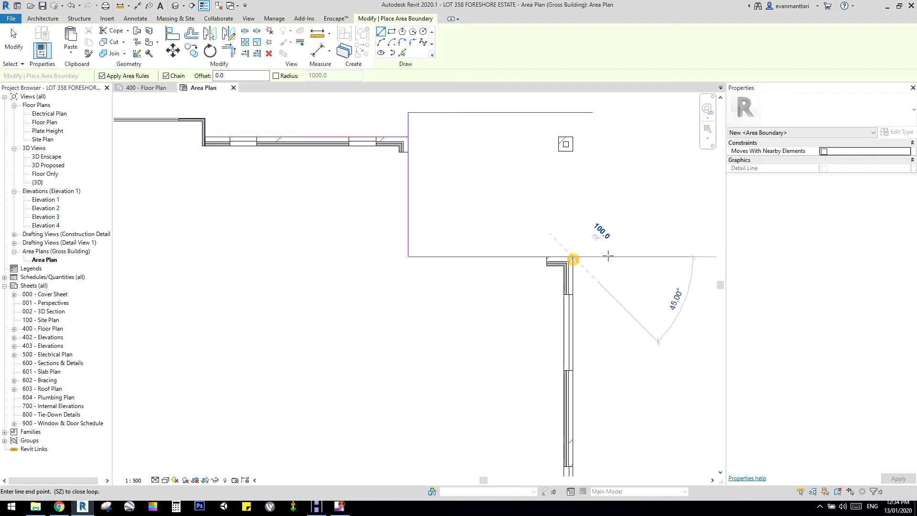
type("60")
key("Return")
left_click(596, 112)
key("Escape")
key("Escape")
left_click(578, 260)
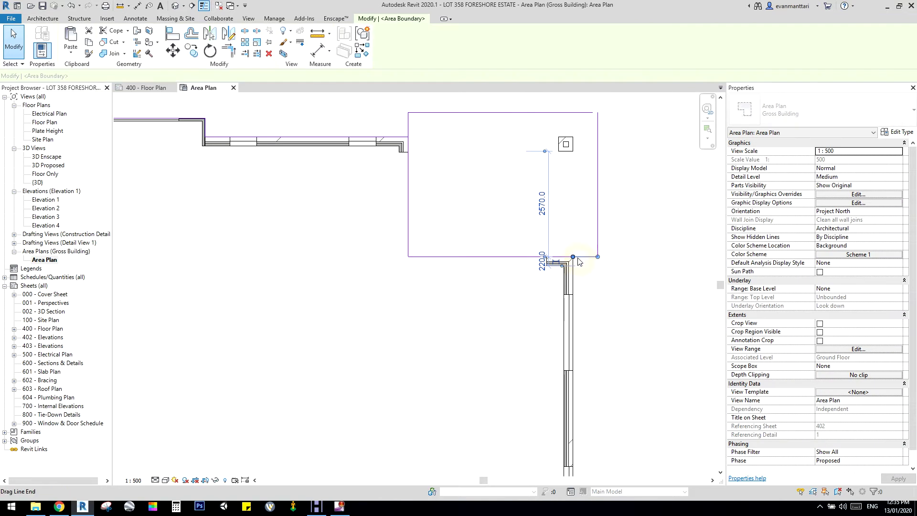
key("Delete")
- Set the alfresco's right and top boundary lines to 450 mm beyond the adjoining wall lines
scroll(578, 258, "down", 2)
left_click(592, 241)
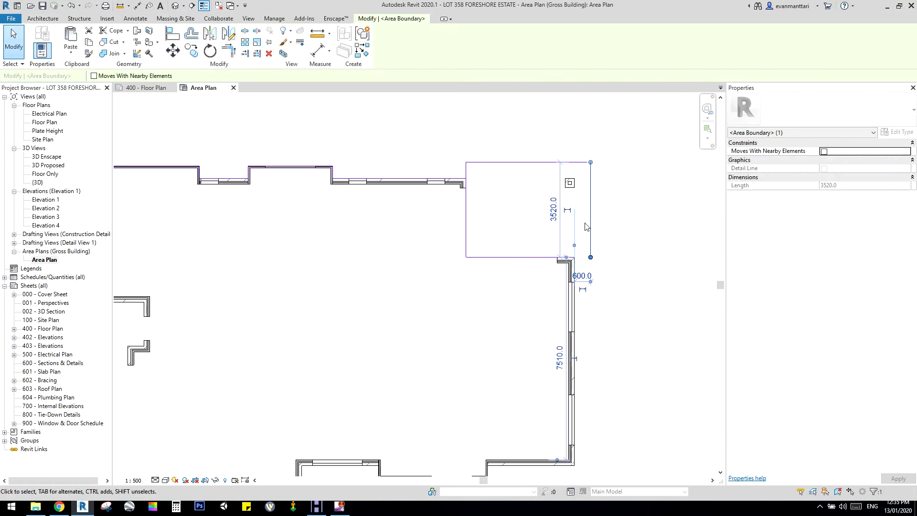
left_click(582, 274)
type("450")
key("Return")
left_click(487, 164)
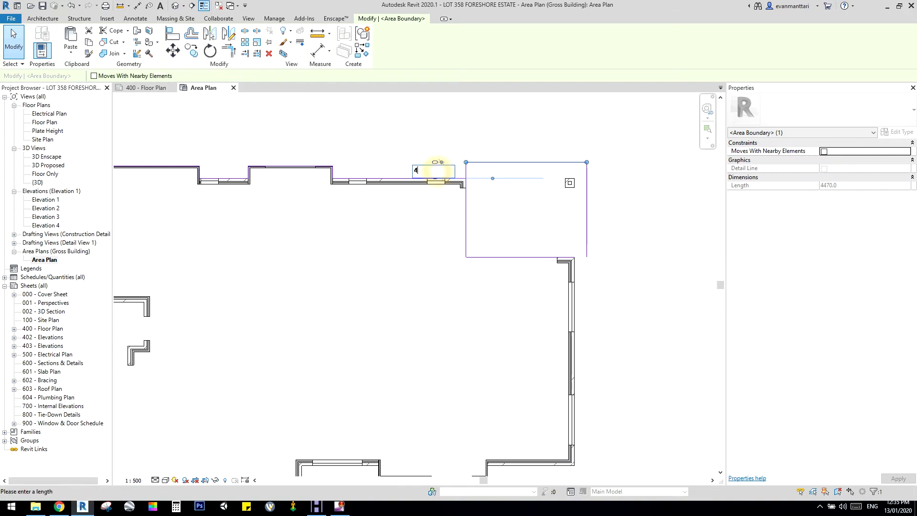
key("Return")
left_click(511, 120)
- Delete the stray dimension at the alfresco's upper-left corner and shorten the overshooting vertical boundary line to the top line
scroll(470, 186, "up", 4)
left_click(466, 188)
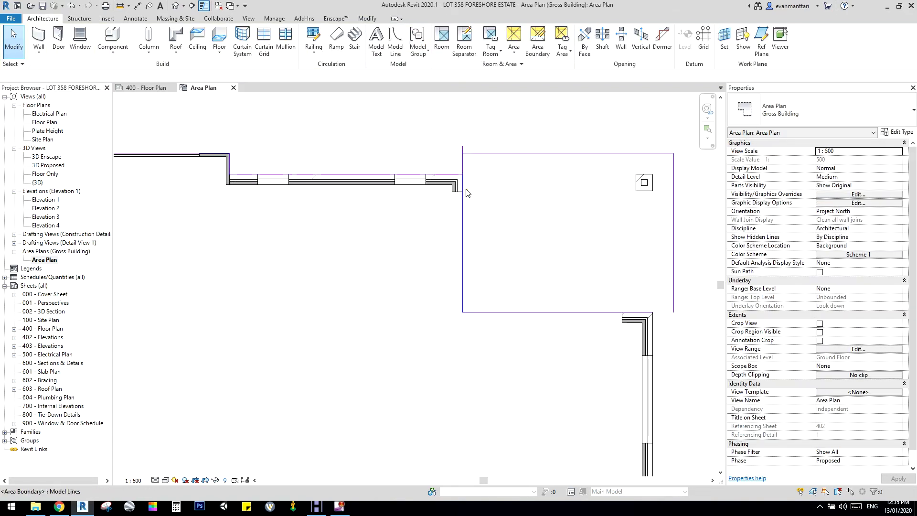
left_click(463, 161)
scroll(463, 162, "up", 3)
left_click(473, 120)
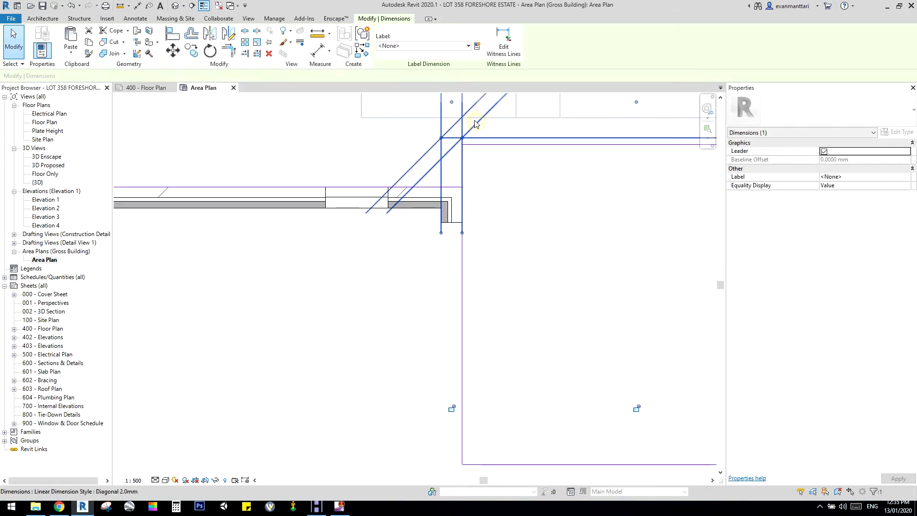
key("Delete")
left_click(463, 146)
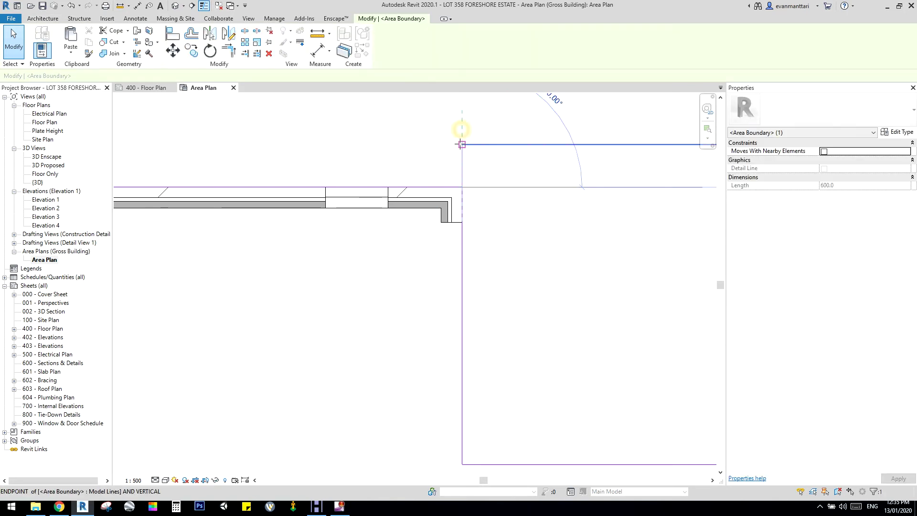
- Trim and extend the alfresco's lower and right boundary lines to form a closed corner
scroll(528, 267, "down", 3)
scroll(494, 233, "down", 6)
middle_click_drag(494, 233, 512, 186)
scroll(551, 327, "up", 4)
middle_click_drag(552, 327, 549, 290)
middle_click_drag(474, 167, 450, 287)
scroll(451, 287, "down", 1)
scroll(450, 288, "down", 1)
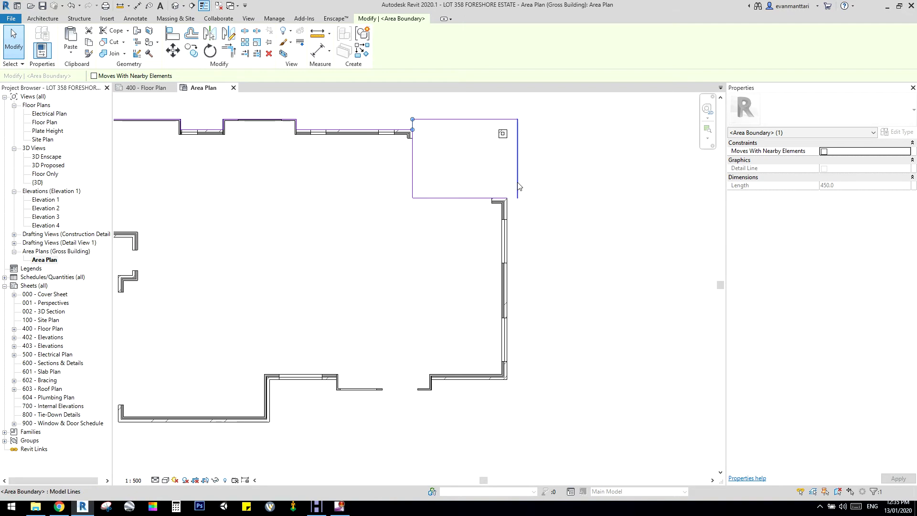
scroll(507, 188, "up", 2)
key("t")
key("r")
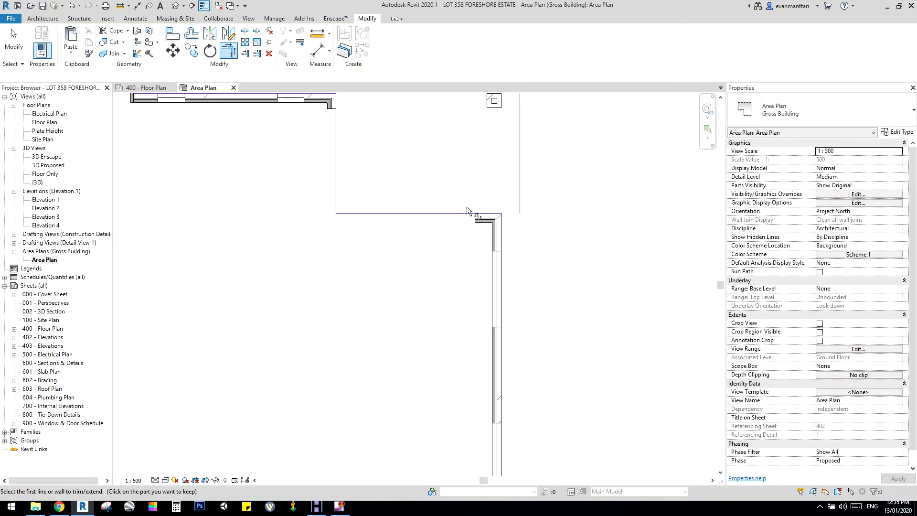
left_click(518, 198)
key("Escape")
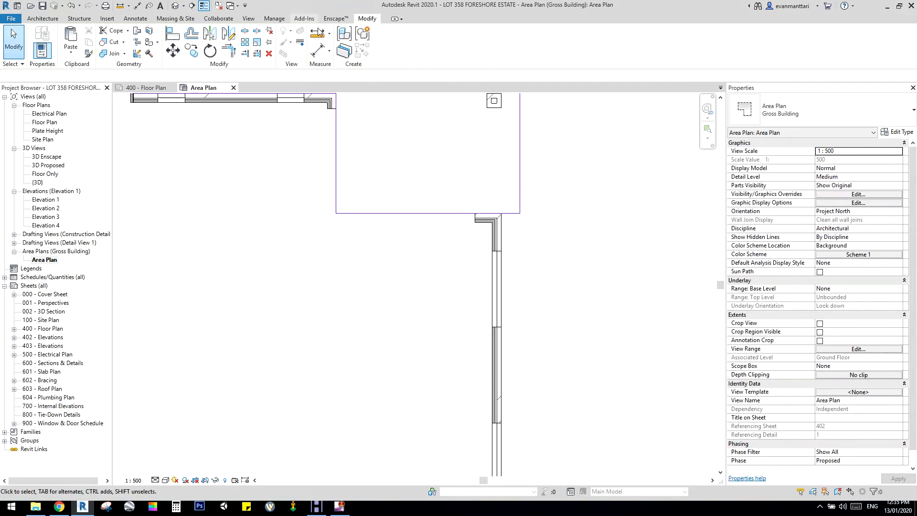
- Draw the area boundary down the outer face of the right wall and along the lower wall to the projecting section
left_click(43, 19)
left_click(537, 48)
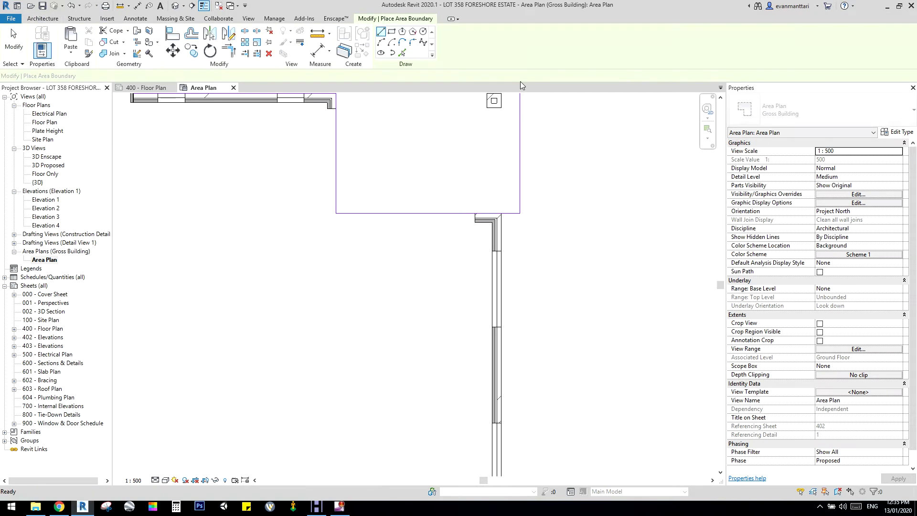
left_click(381, 45)
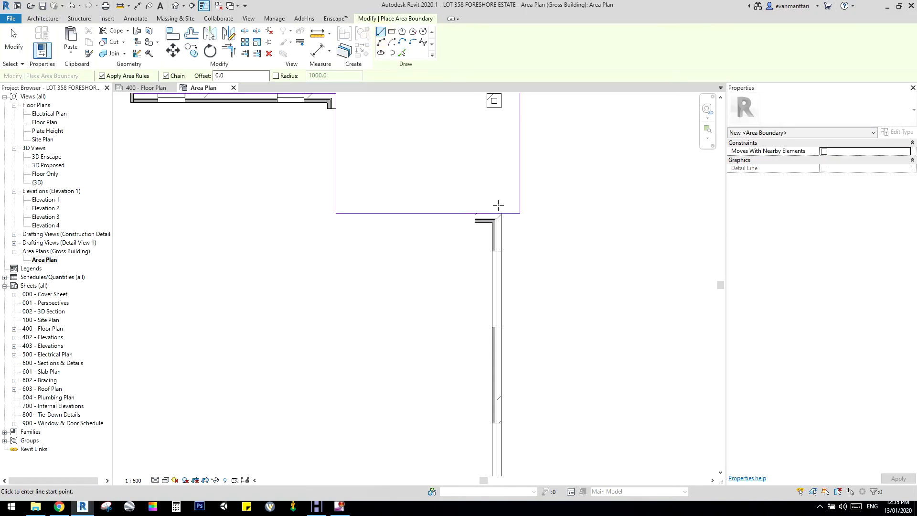
middle_click_drag(501, 211, 568, 24)
left_click(568, 343)
left_click(439, 343)
- Continue the area boundary around the projecting section of the lower wall and back to the next window wall
scroll(440, 363, "up", 2)
left_click(433, 362)
middle_click_drag(280, 363, 429, 316)
left_click(244, 313)
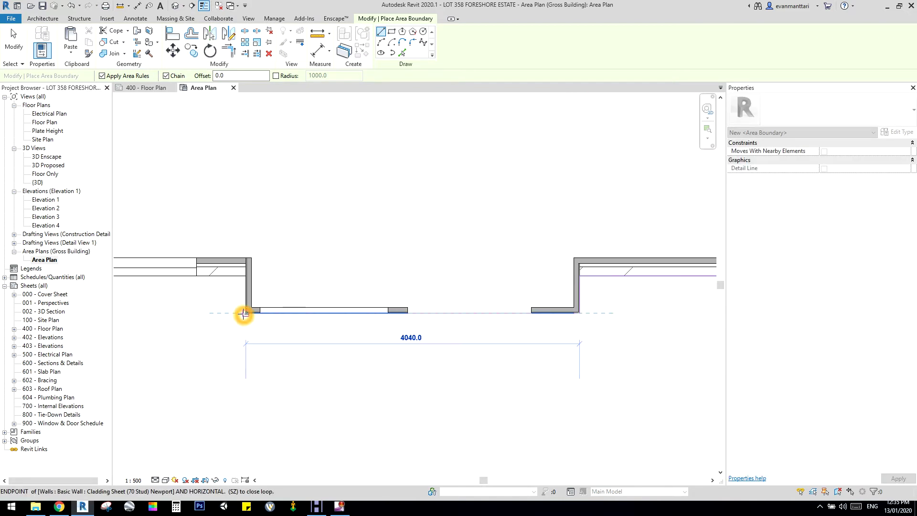
left_click(242, 277)
- Continue the area boundary along the lower window wall, down to the garage wall and across to the building's lower-left corner
middle_click_drag(236, 292, 627, 182)
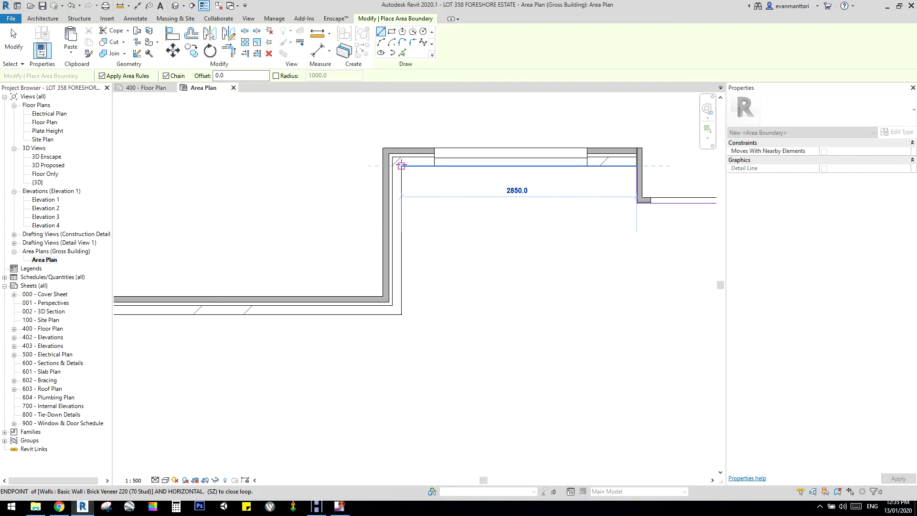
left_click(401, 166)
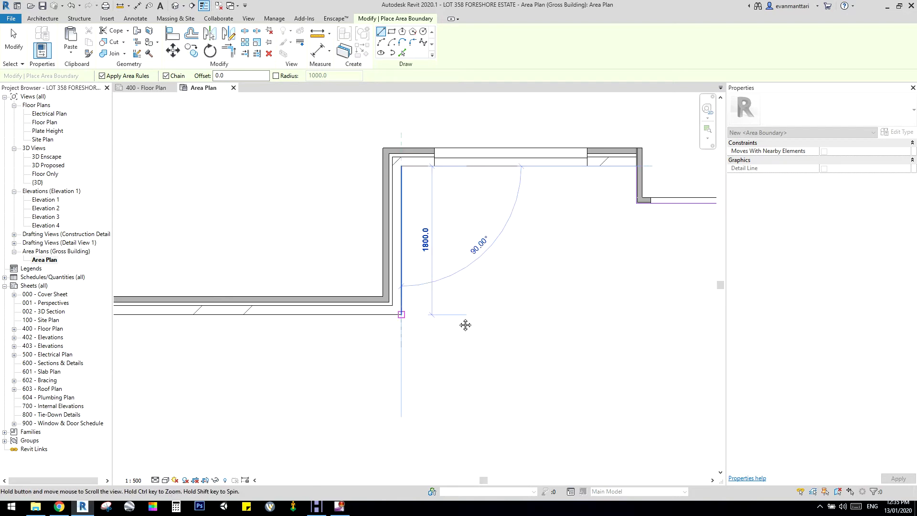
middle_click_drag(466, 324, 773, 287)
left_click(243, 285)
- Draw the area boundary up the garage's left side, around the entry recess and up the left wall to the starting corner
scroll(235, 291, "down", 3)
middle_click_drag(237, 244, 326, 437)
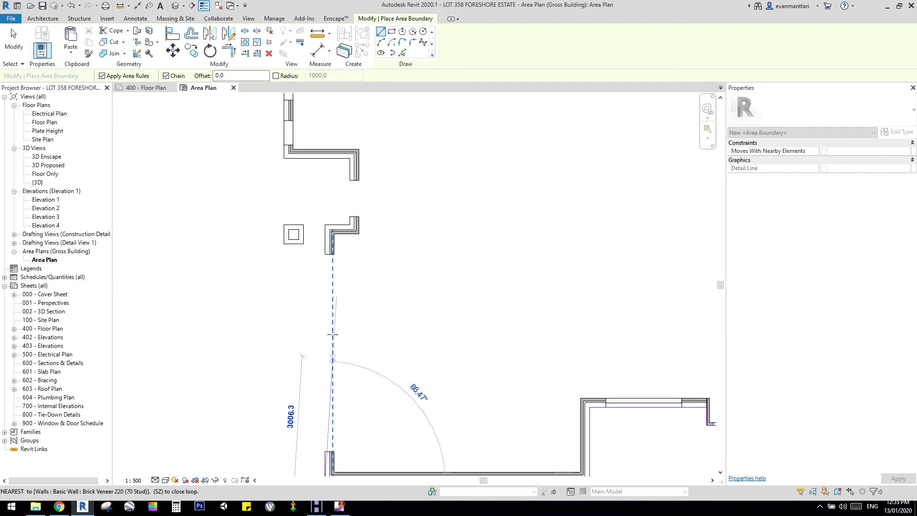
left_click(338, 227)
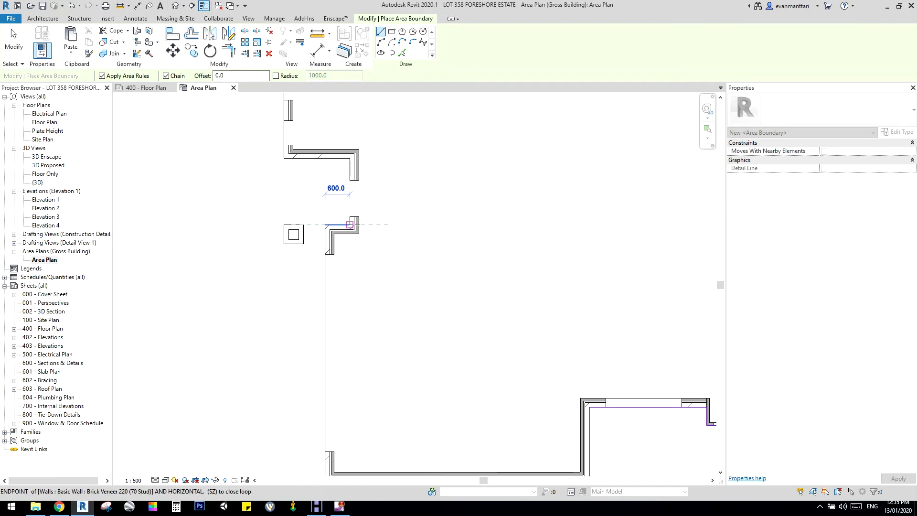
left_click(352, 156)
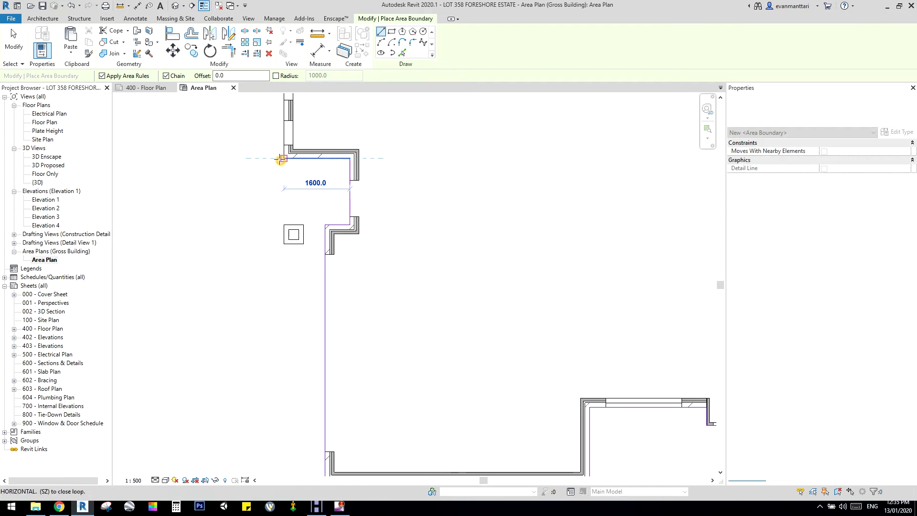
left_click(285, 157)
middle_click_drag(285, 157, 317, 342)
left_click(317, 155)
- Draw the porch's outer boundary lines around the column to close it against the garage wall line
middle_click_drag(252, 303, 293, 208)
left_click(356, 250)
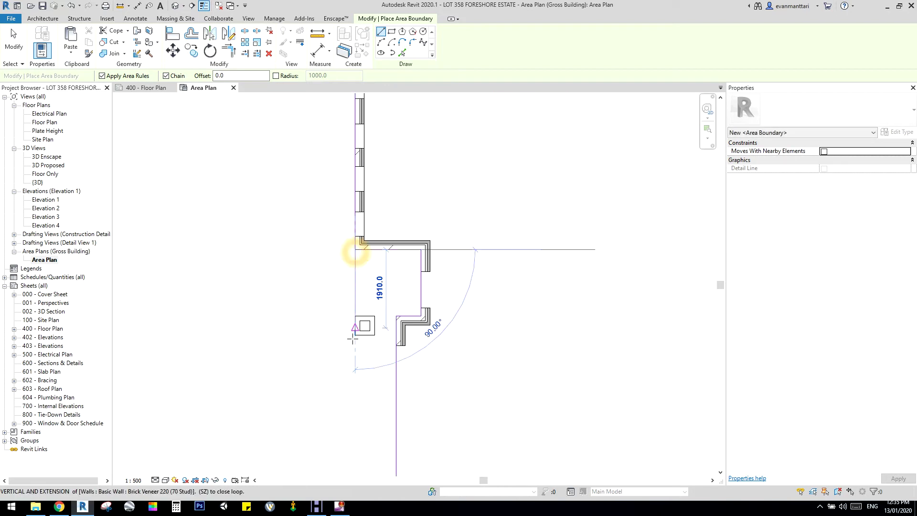
left_click(397, 334)
scroll(402, 333, "down", 7)
middle_click_drag(585, 269, 426, 301)
scroll(425, 301, "up", 2)
middle_click_drag(364, 339, 415, 277)
key("Escape")
key("Escape")
scroll(456, 244, "down", 1)
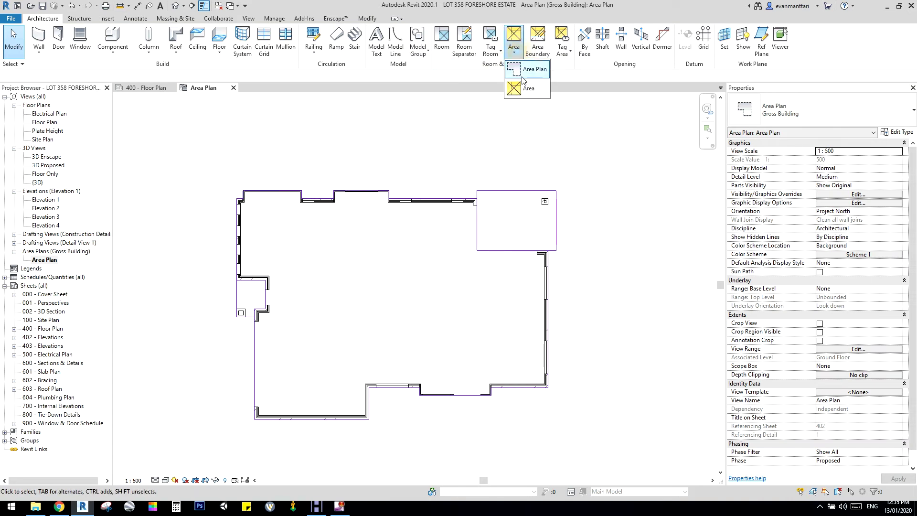
- Place tagged areas in the main building, alfresco and porch boundaries
left_click(528, 88)
left_click(390, 288)
key("Escape")
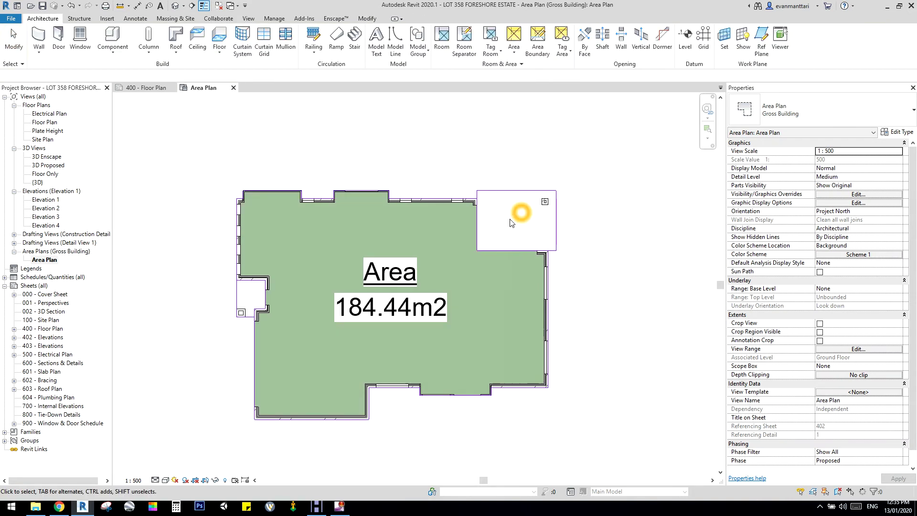
left_click(510, 49)
left_click(528, 87)
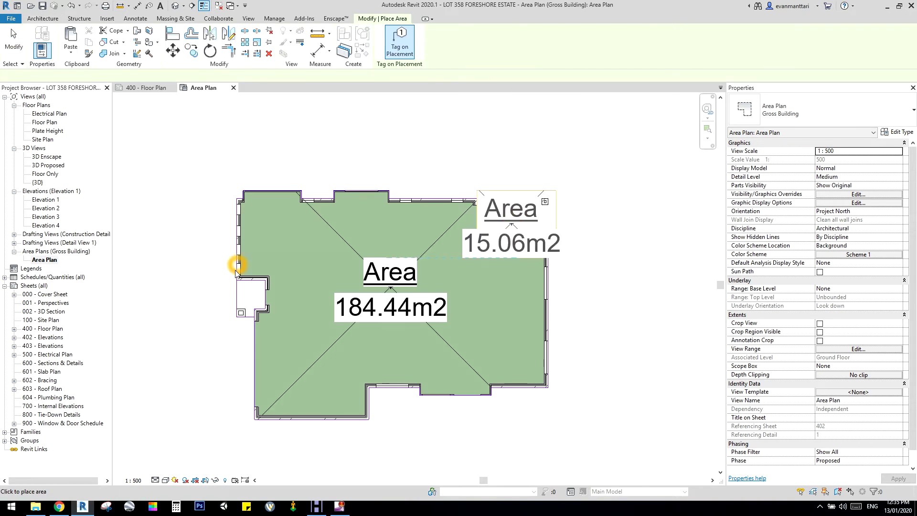
left_click(252, 298)
key("Escape")
- Rename the three area tags as Floor Plan for the main building, Alfresco for the alfresco and Porch for the porch
scroll(399, 266, "up", 4)
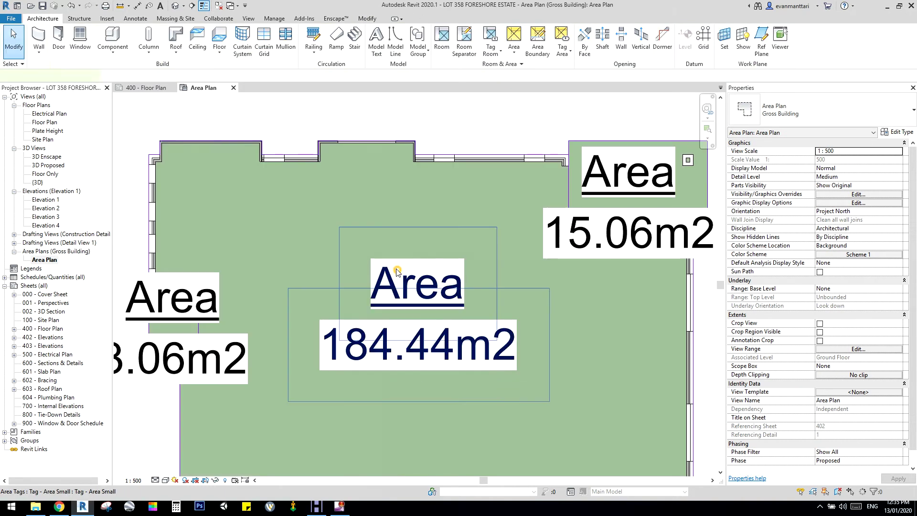
double_click(395, 270)
type("Floor")
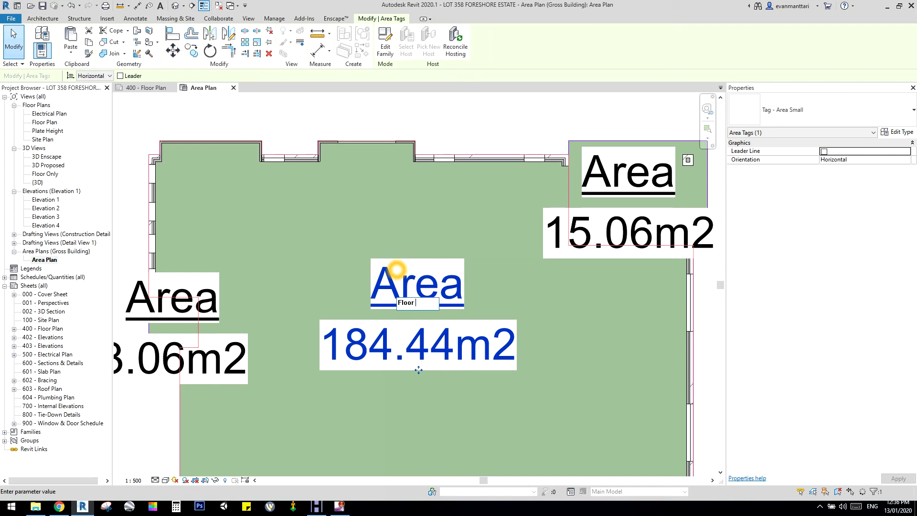
key("Return")
double_click(630, 168)
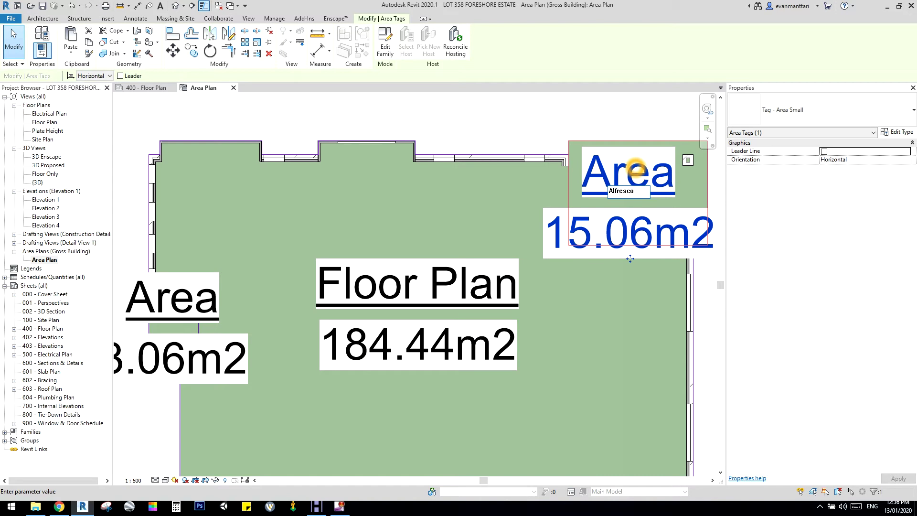
key("Return")
double_click(186, 282)
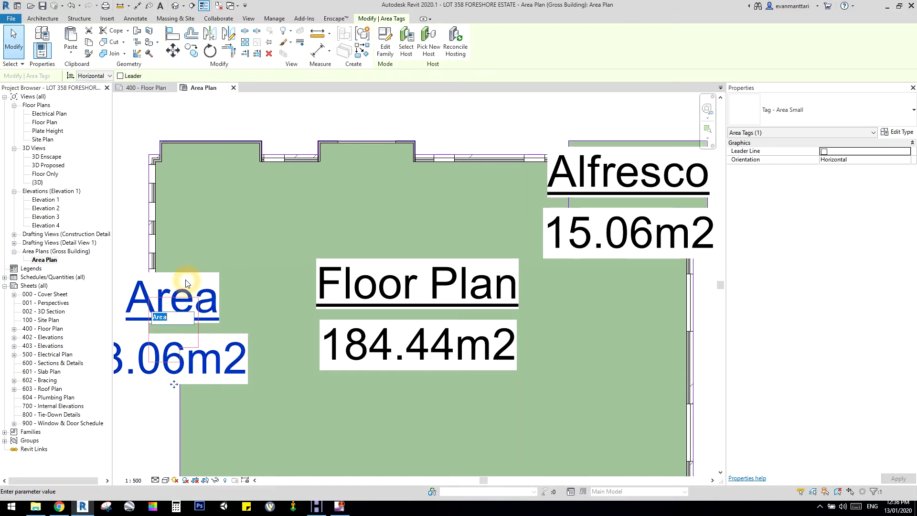
type("Porch")
key("Return")
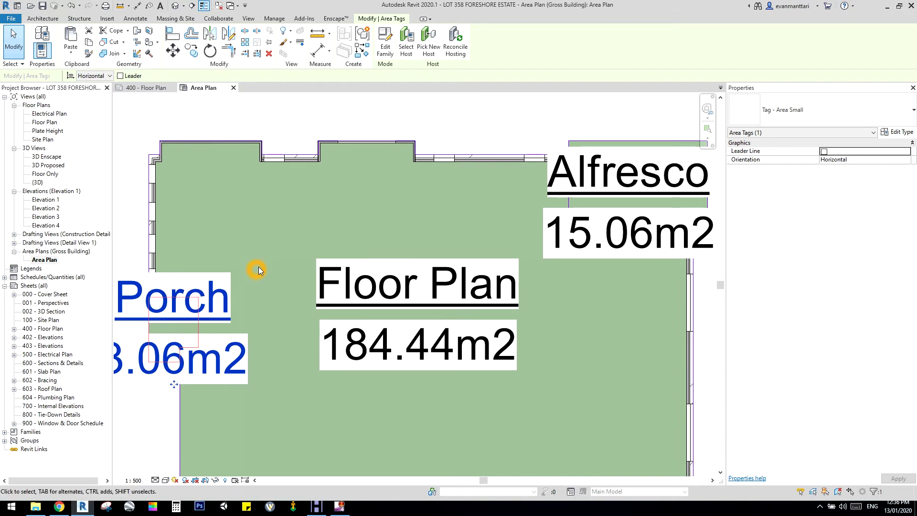
- Turn on the leader for the Alfresco area tag and move the tag outside the building, above the alfresco
scroll(257, 272, "down", 2)
left_click(268, 319)
middle_click_drag(267, 319, 438, 328)
scroll(438, 328, "up", 1)
left_click(337, 312)
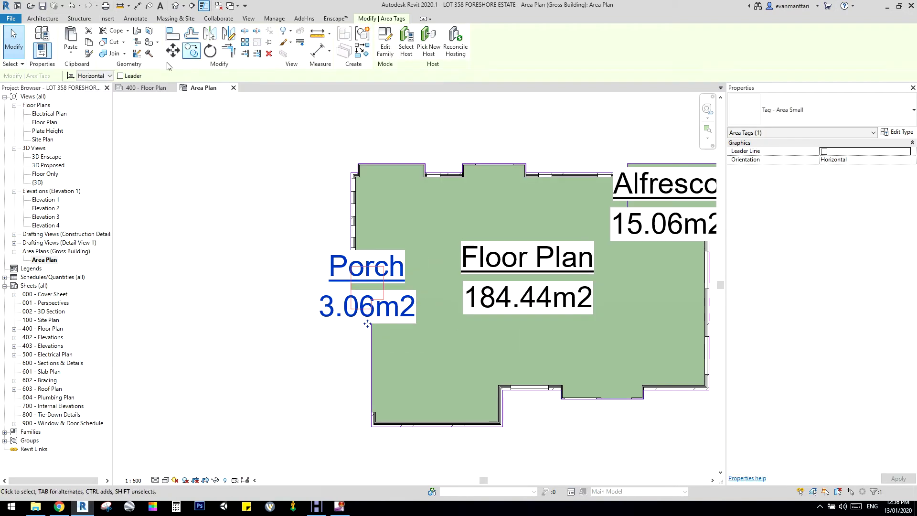
scroll(267, 199, "down", 2)
middle_click_drag(267, 198, 188, 219)
left_click(493, 239)
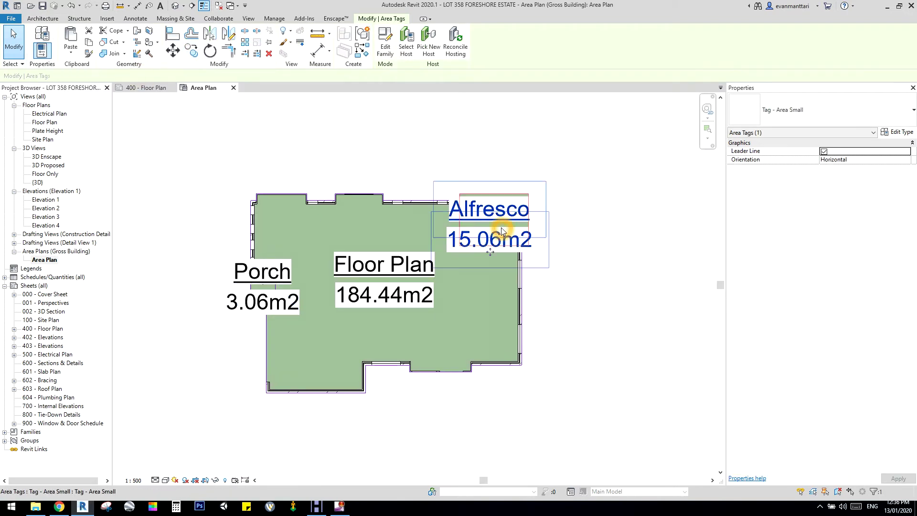
left_click(132, 76)
left_click(296, 144)
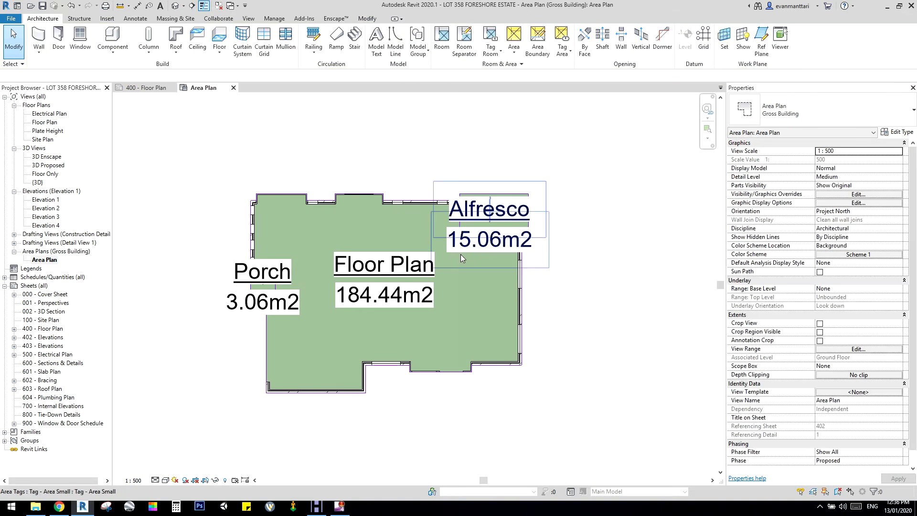
left_click(461, 254)
left_click_drag(494, 256, 548, 177)
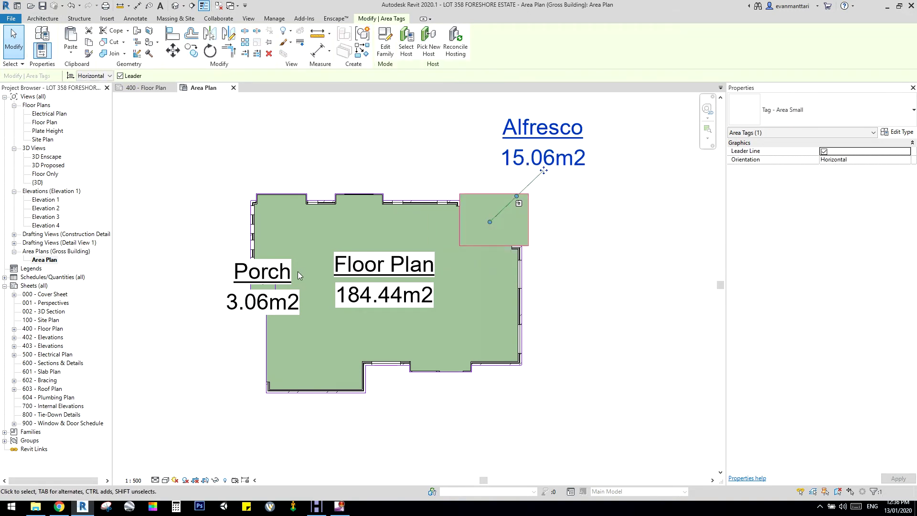
- Turn on the leader for the Porch area tag and move the tag outside the building, to the left of the porch
left_click(233, 309)
middle_click_drag(232, 309, 412, 291)
left_click_drag(442, 295, 357, 361)
left_click(312, 240)
scroll(308, 191, "down", 2)
scroll(337, 323, "up", 3)
left_click(345, 307)
left_click_drag(348, 316, 368, 211)
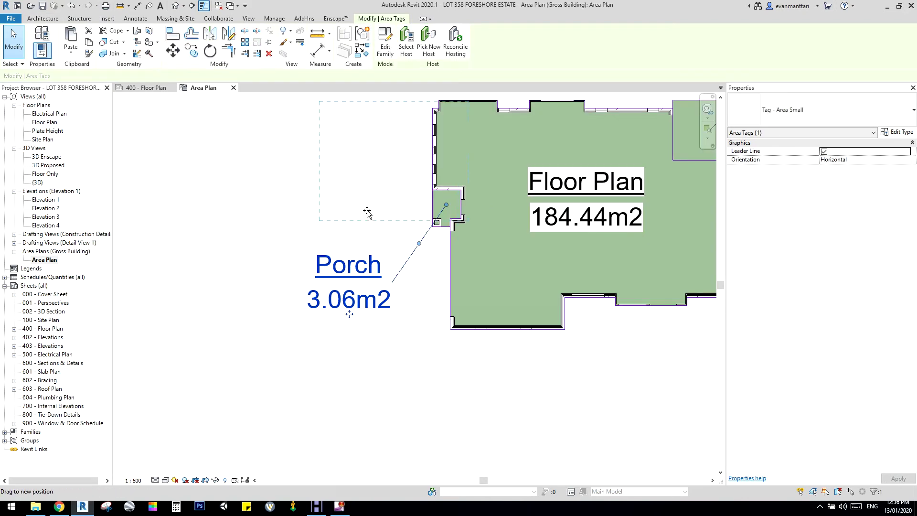
left_click(345, 340)
scroll(345, 342, "down", 2)
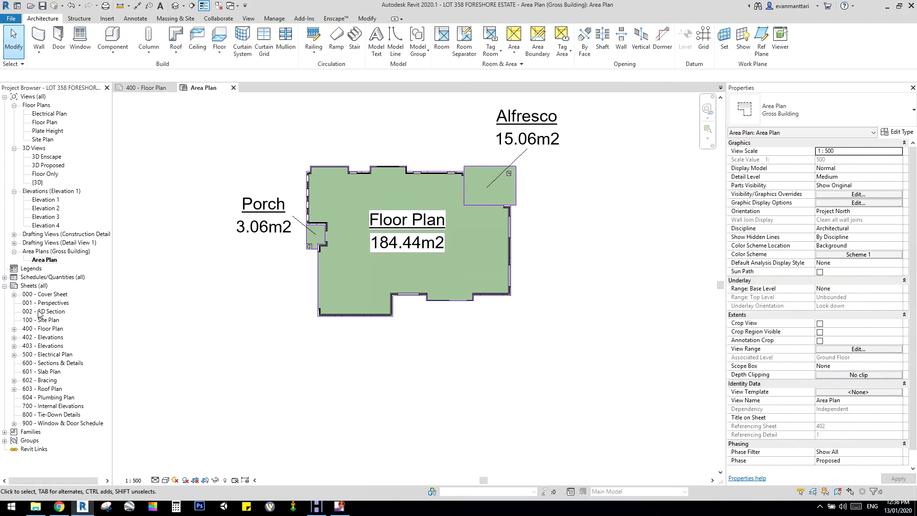
- Open the 000 - Cover Sheet and 400 - Floor Plan sheets, and activate the floor plan viewport for editing
double_click(59, 295)
double_click(52, 328)
scroll(279, 212, "down", 4)
double_click(280, 205)
scroll(279, 204, "up", 2)
scroll(280, 203, "up", 2)
middle_click_drag(280, 204, 22, 214)
middle_click_drag(707, 176, 543, 180)
scroll(543, 180, "down", 5)
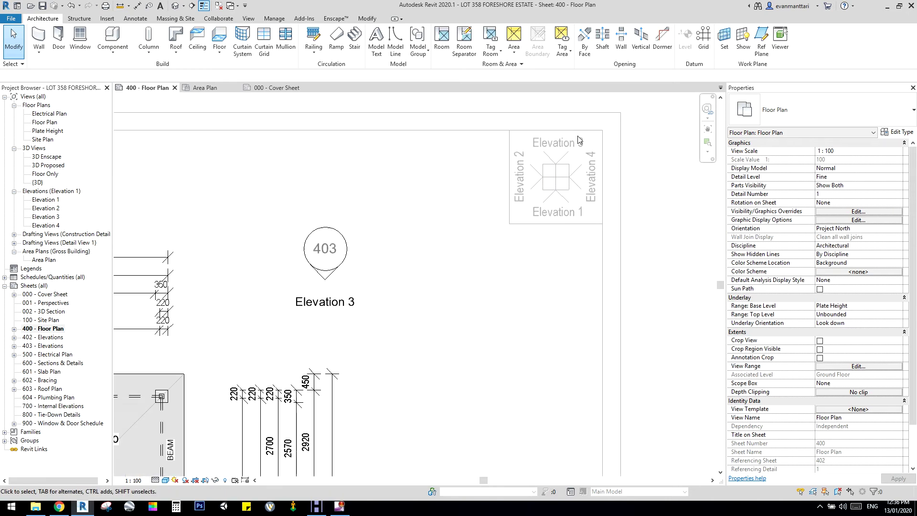
- Hide the elevation marker category in the activated floor plan view and deactivate the viewport
scroll(229, 378, "up", 6)
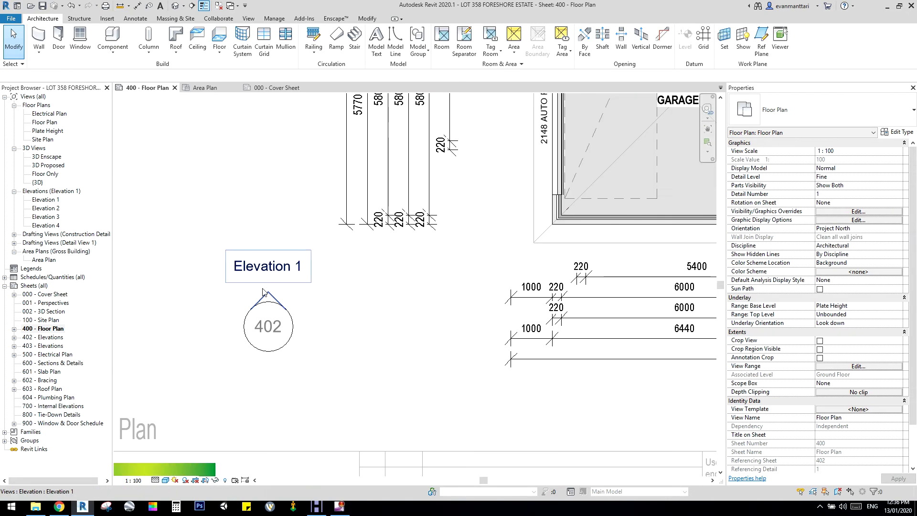
scroll(281, 255, "up", 4)
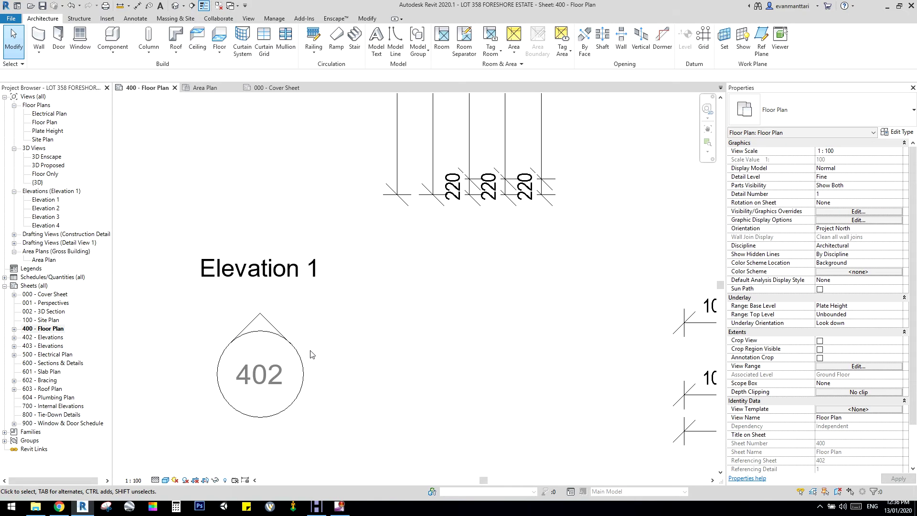
scroll(311, 352, "down", 4)
left_click(274, 390)
right_click(274, 390)
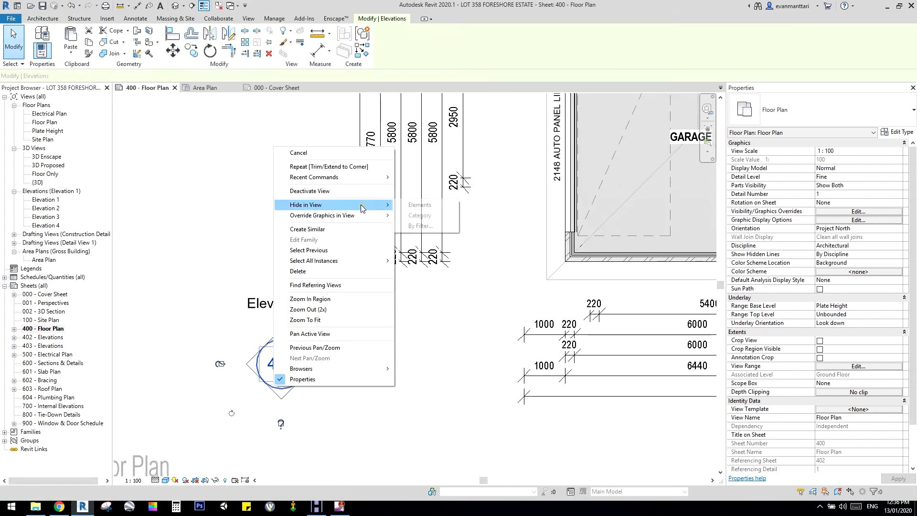
left_click(437, 216)
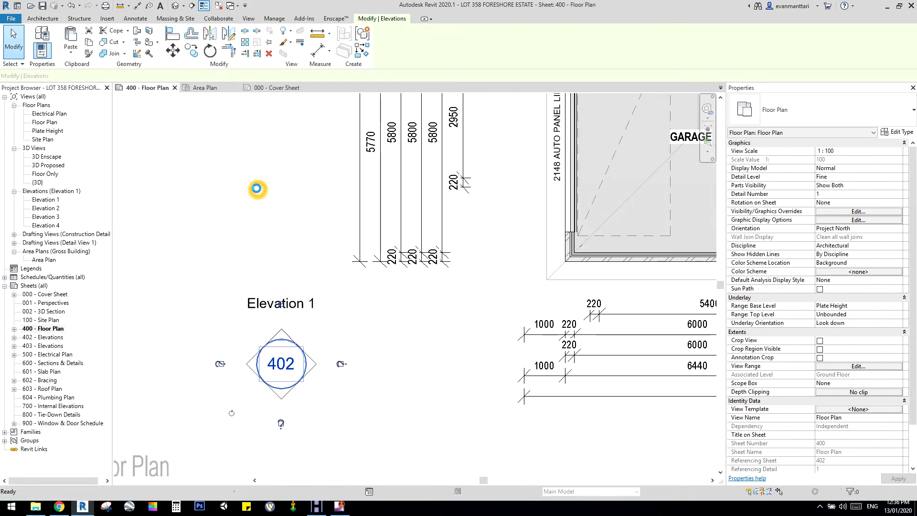
left_click(253, 187)
scroll(254, 188, "down", 8)
double_click(220, 328)
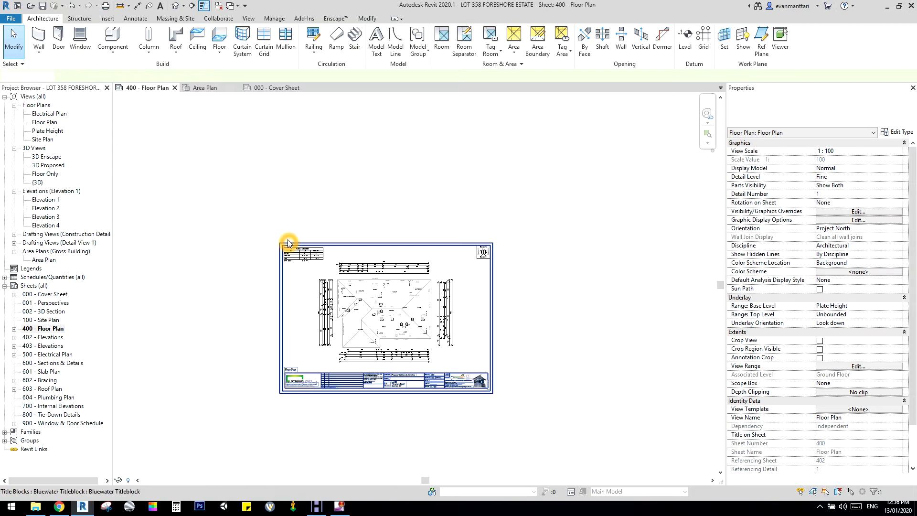
- Check the area schedule total, and enter a house footprint of 203 m² in the 100 - Site Plan sheet's site coverage note
scroll(290, 251, "up", 6)
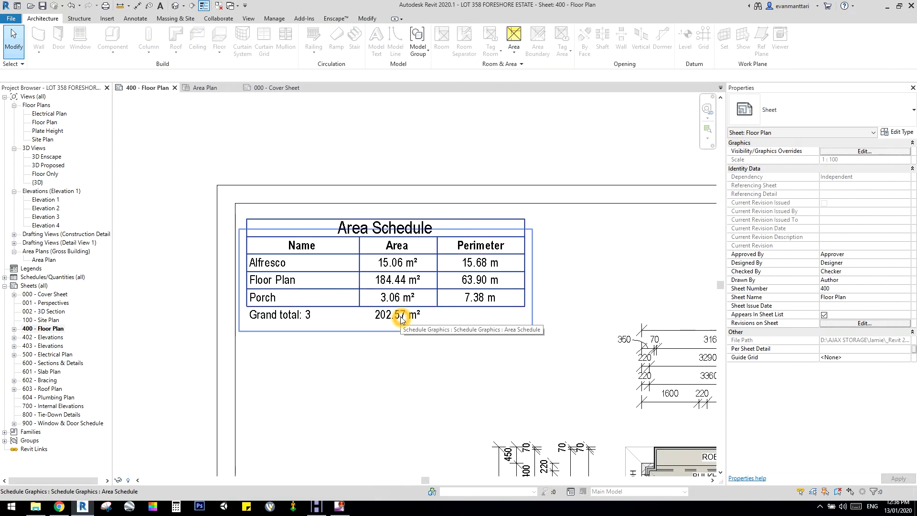
double_click(50, 320)
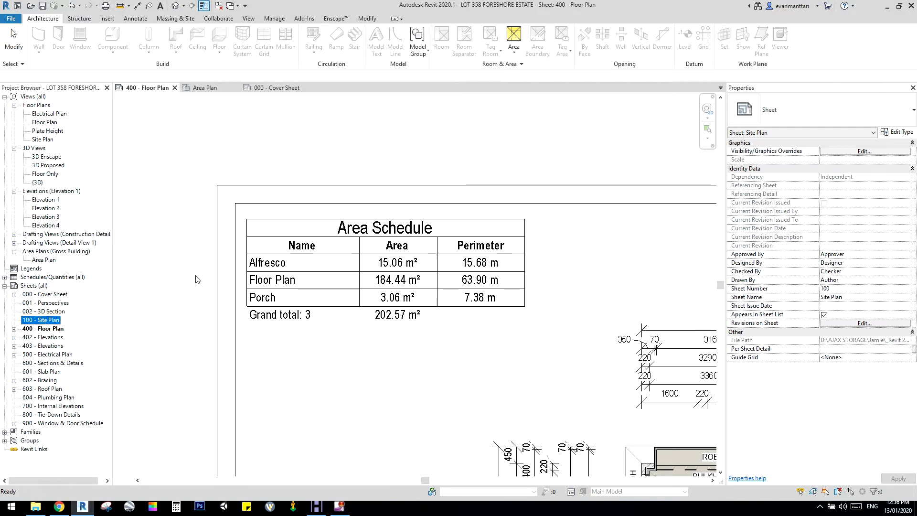
scroll(616, 164, "up", 8)
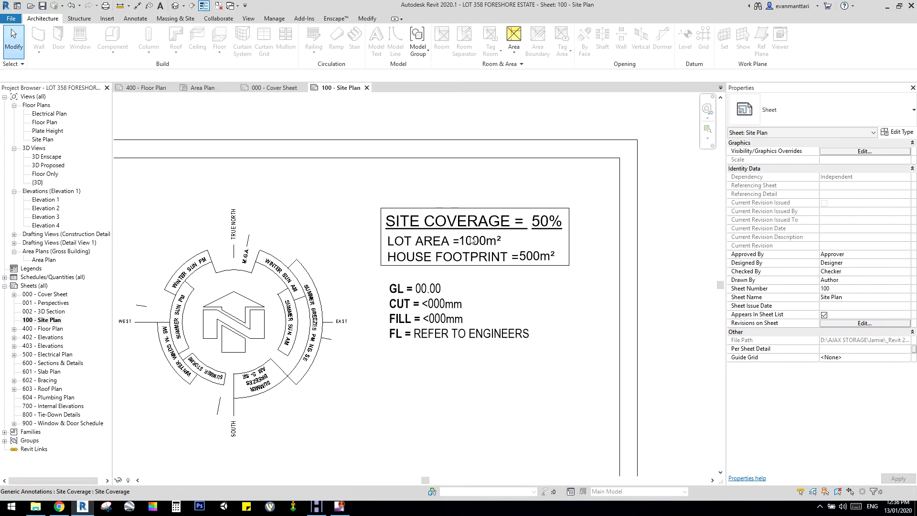
left_click(571, 270)
left_click(571, 270)
key("Return")
left_click(591, 344)
- Set the lot area in the site coverage note to 0 m²
scroll(591, 344, "down", 2)
left_click(516, 287)
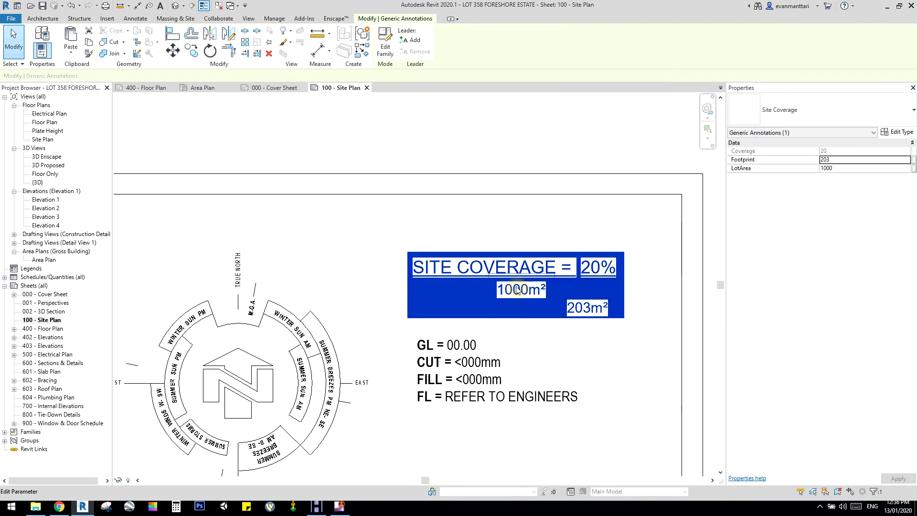
type("0")
key("Return")
left_click(497, 190)
scroll(497, 190, "down", 2)
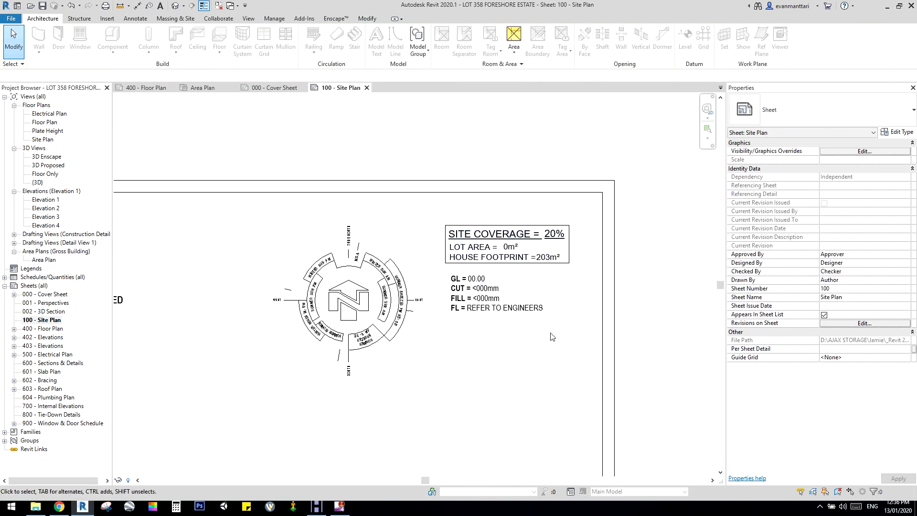
- Look over the rest of the site plan sheet and return to the whole 400 - Floor Plan sheet
middle_click_drag(532, 374, 533, 355)
scroll(530, 354, "down", 3)
middle_click_drag(458, 346, 882, 193)
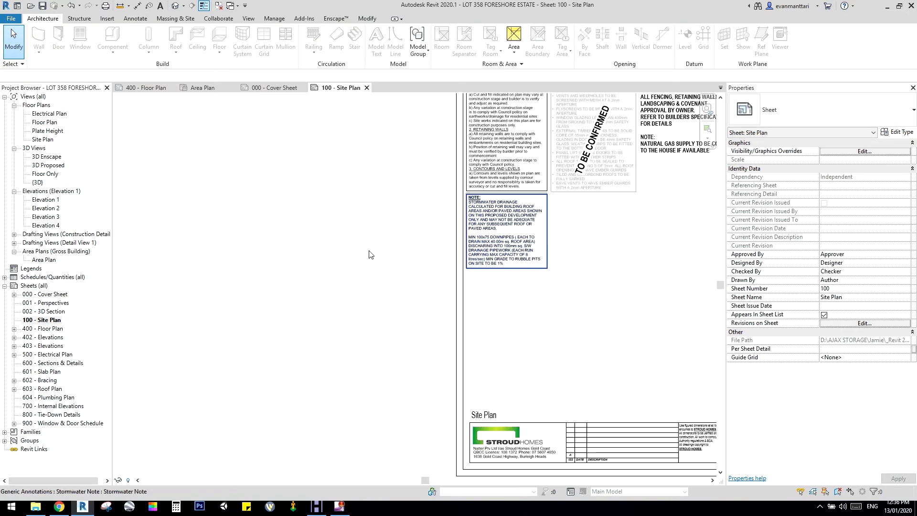
double_click(50, 331)
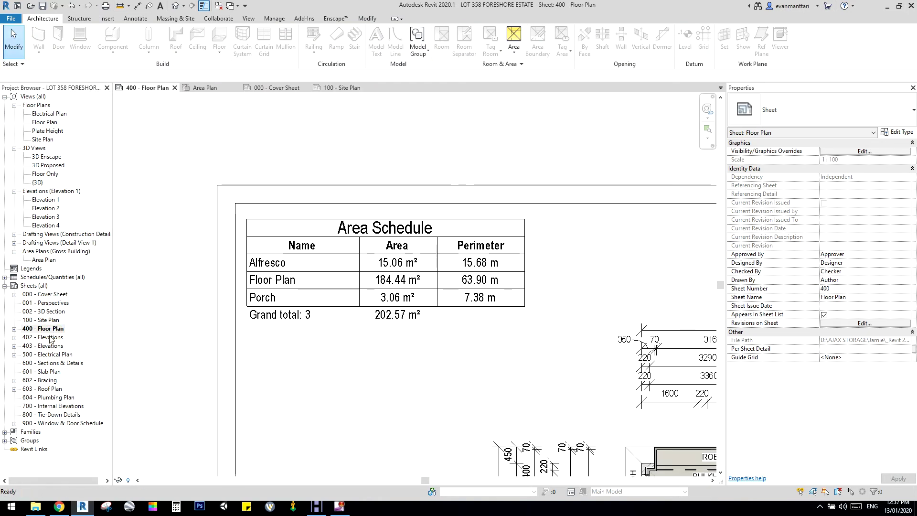
middle_click(308, 221)
middle_click(308, 220)
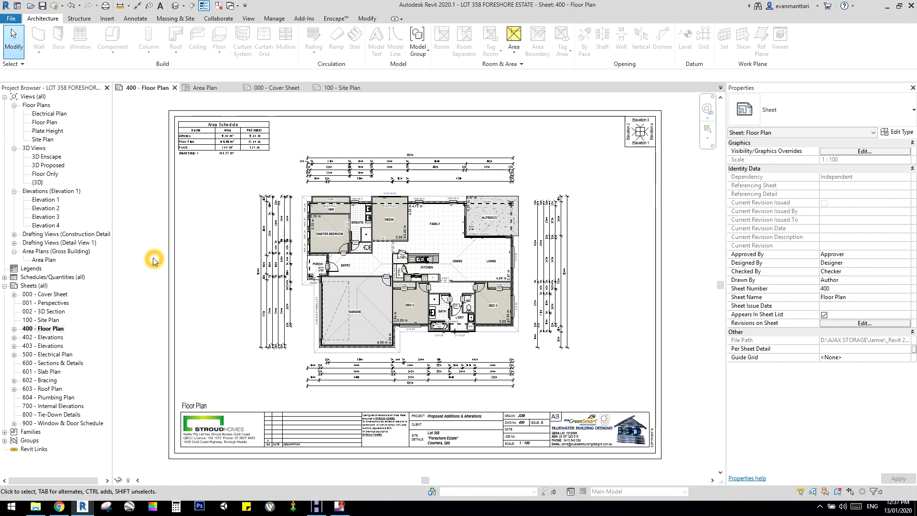
- Open the 402 - Elevations sheet and change the visual style of Elevation 1 to show shaded surfaces on walls and roof
double_click(57, 337)
left_click(374, 208)
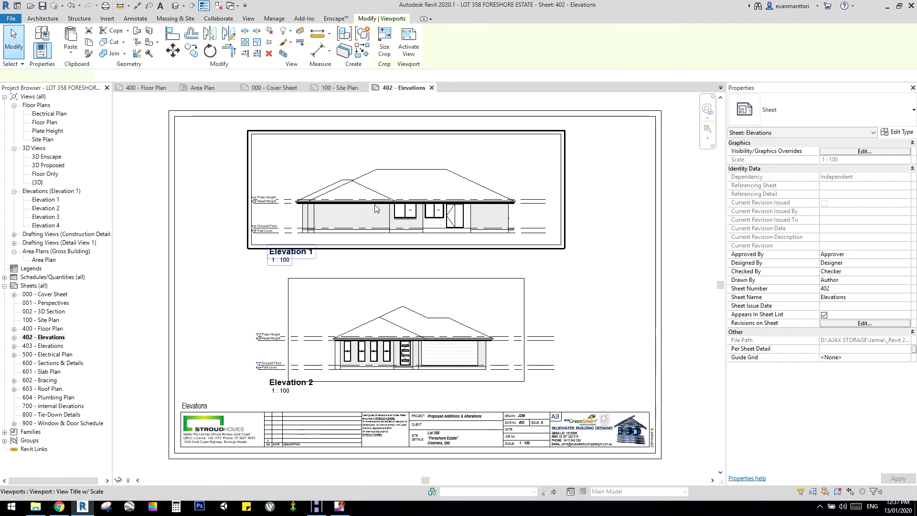
double_click(377, 208)
left_click(167, 480)
left_click(181, 451)
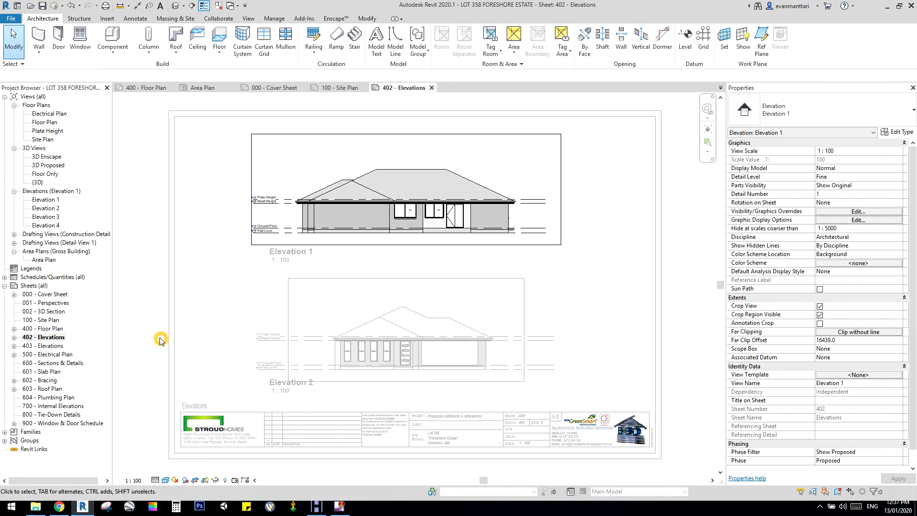
- Activate the Elevation 2 viewport and change its visual style to show shaded surfaces as well
double_click(392, 329)
double_click(392, 329)
left_click(166, 480)
left_click(175, 440)
scroll(267, 330, "up", 5)
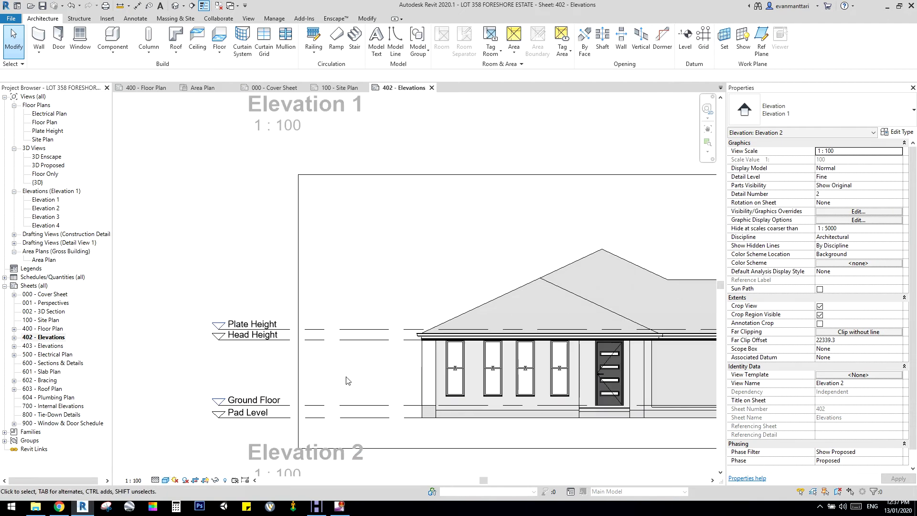
- Add aligned dimensions in Elevation 2 from Ground Floor to Head Height and from Ground Floor to Plate Height
key("d")
key("i")
left_click(377, 339)
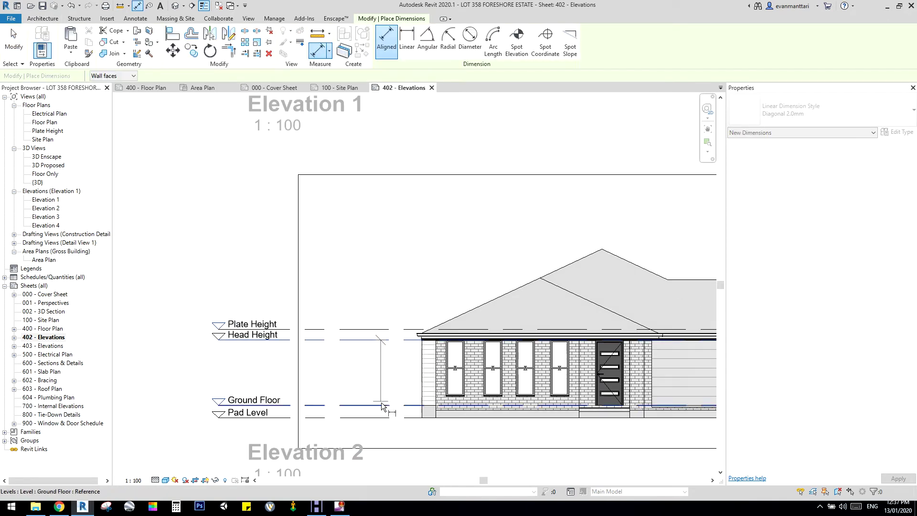
left_click(379, 404)
left_click(392, 371)
left_click(358, 329)
left_click(375, 406)
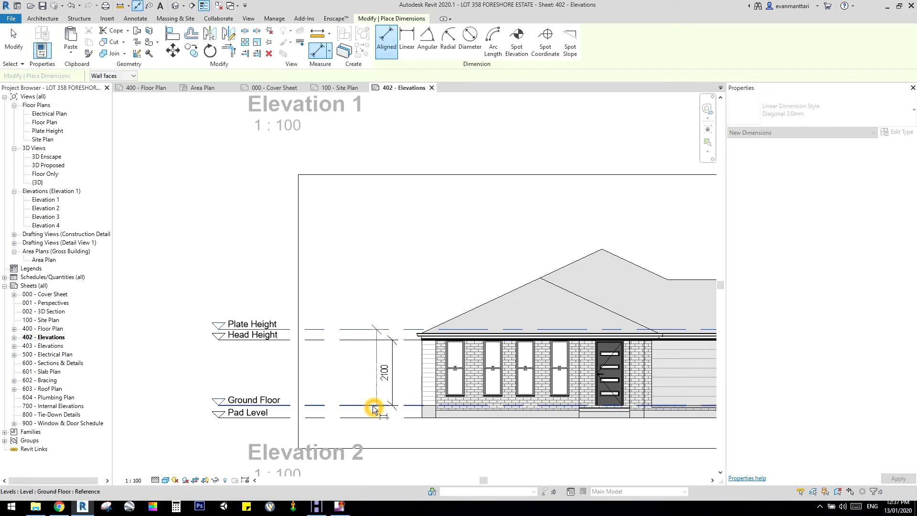
left_click(382, 363)
scroll(386, 361, "up", 1)
left_click(396, 336)
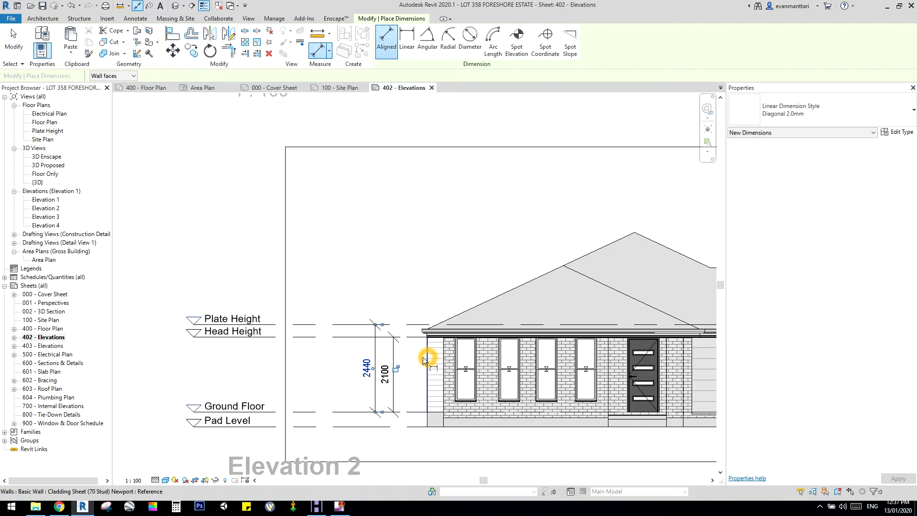
- Dimension the eave overhang in Elevation 2 from the garage's outer wall face to the fascia, placing it above the roof edge
middle_click_drag(428, 358, 105, 362)
scroll(510, 374, "up", 3)
left_click(595, 361)
left_click(619, 313)
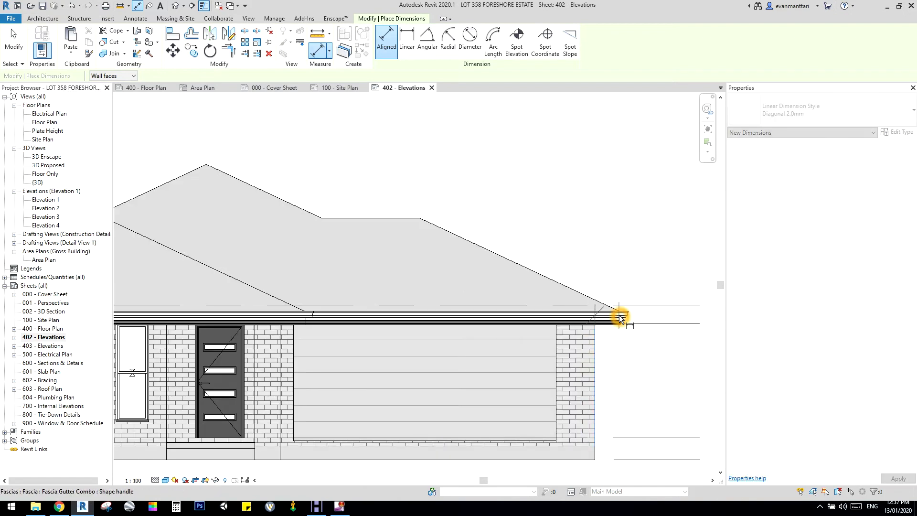
scroll(621, 314, "up", 2)
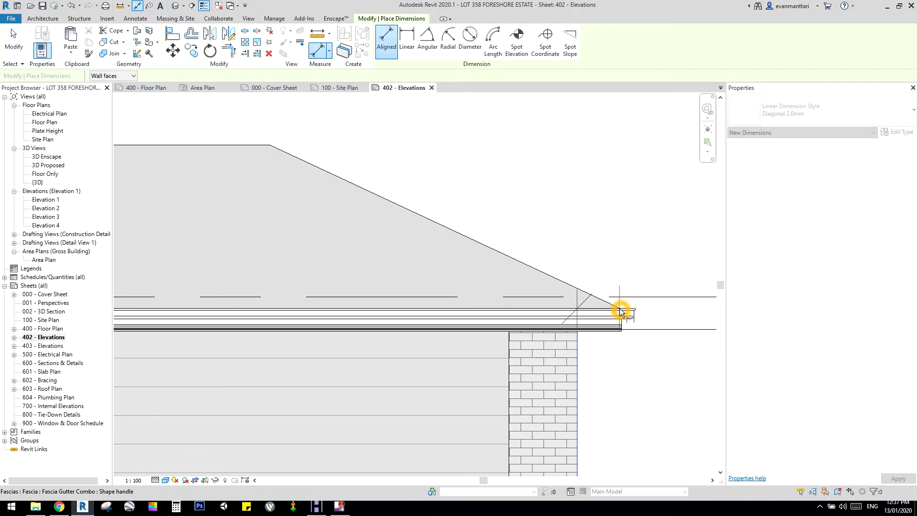
scroll(620, 310, "up", 3)
scroll(616, 329, "down", 3)
scroll(611, 344, "down", 2)
left_click(630, 285)
scroll(632, 285, "down", 2)
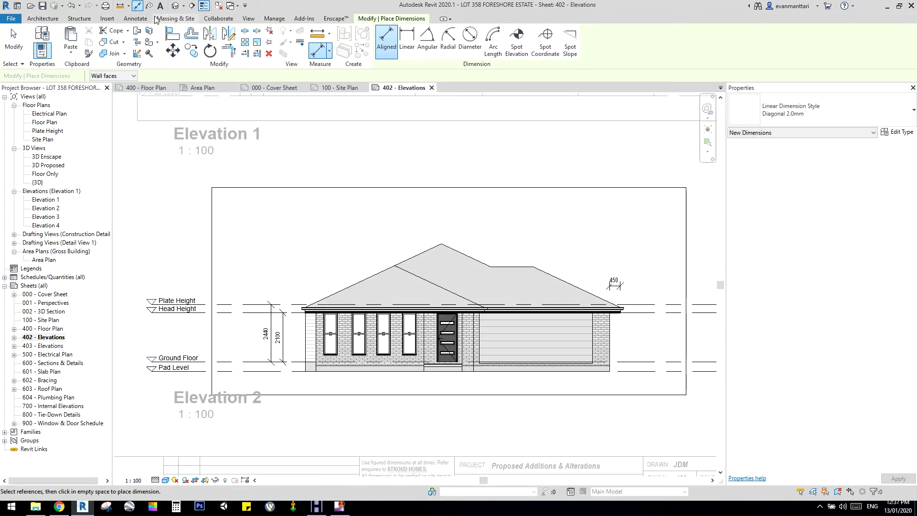
- Add spot slope annotations in Elevation 2 to the roof's left slope and to the slope just right of the peak
left_click(135, 18)
left_click(220, 42)
left_click(383, 268)
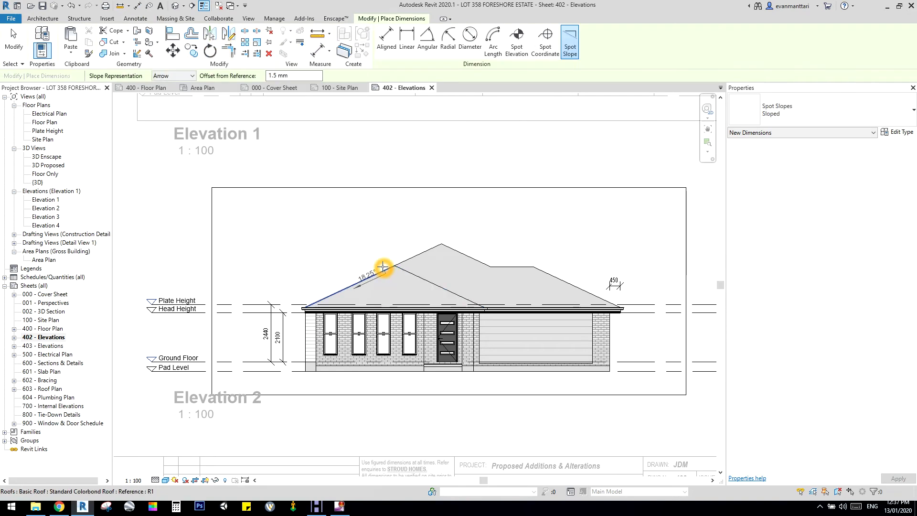
left_click(364, 235)
left_click(453, 248)
left_click(455, 243)
right_click(501, 212)
left_click(534, 218)
right_click(538, 220)
left_click(548, 224)
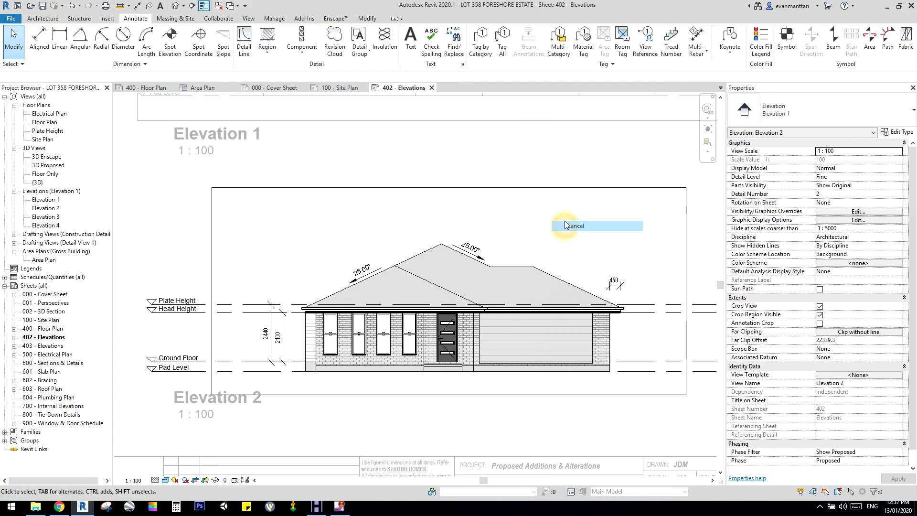
middle_click_drag(554, 220, 542, 241)
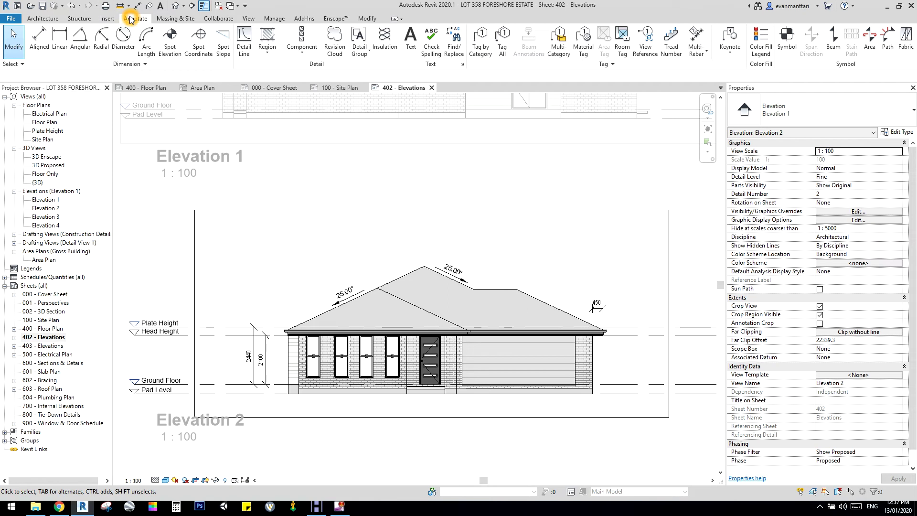
- Tag the roof in Elevation 2 by category with a free-end leader, placing SELECTED COLORBOND ROOF above the garage side
left_click(483, 44)
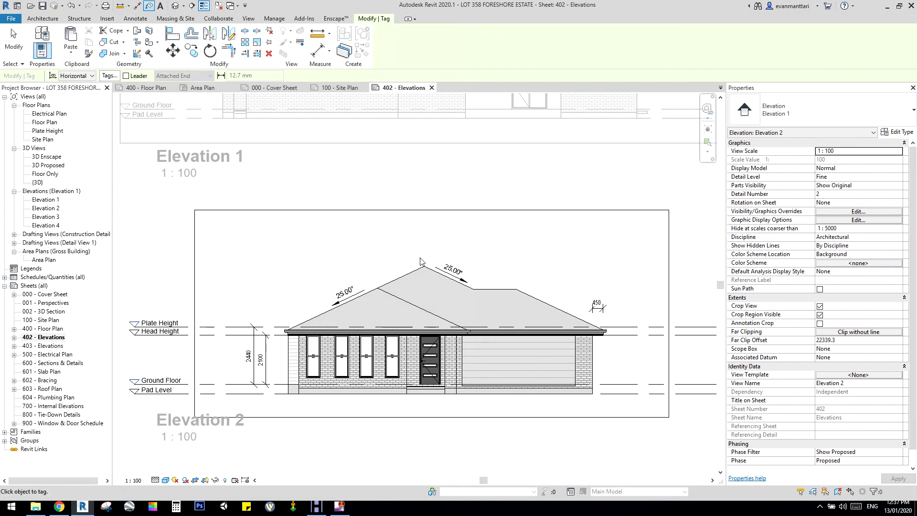
middle_click_drag(482, 314, 541, 295)
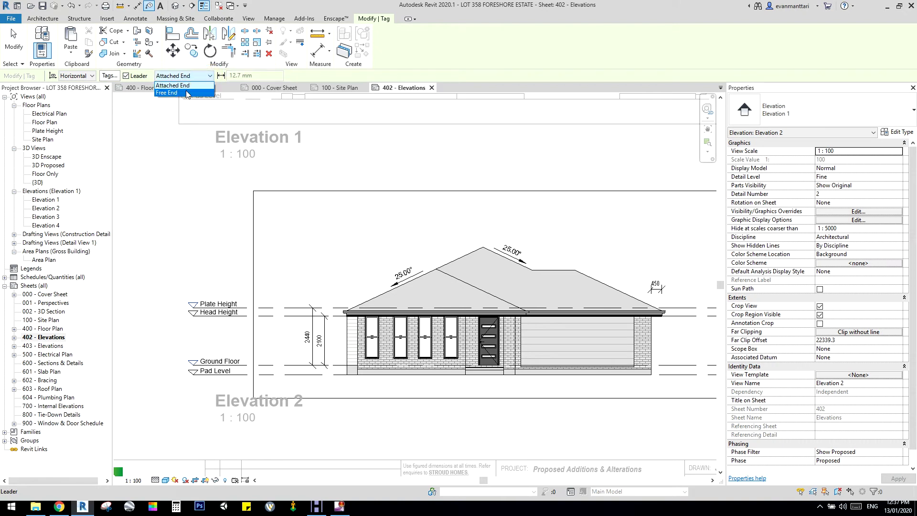
left_click(549, 295)
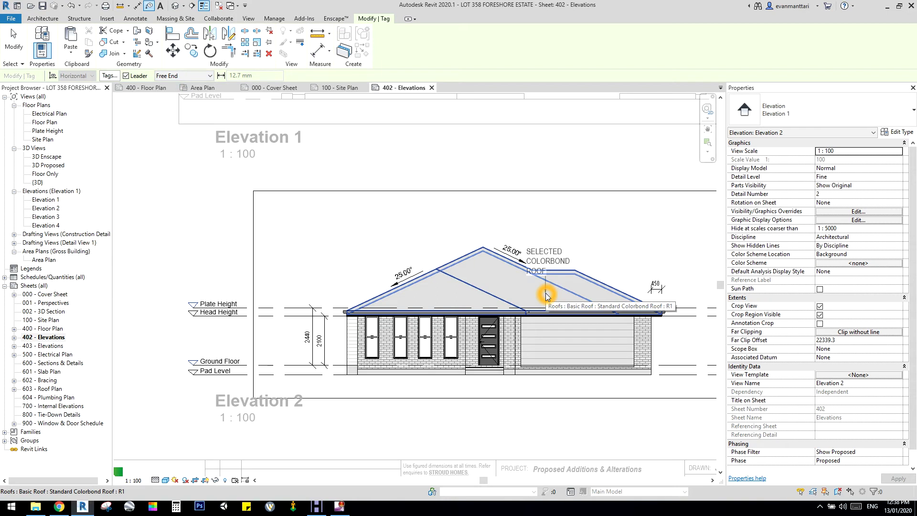
left_click(578, 249)
left_click(570, 243)
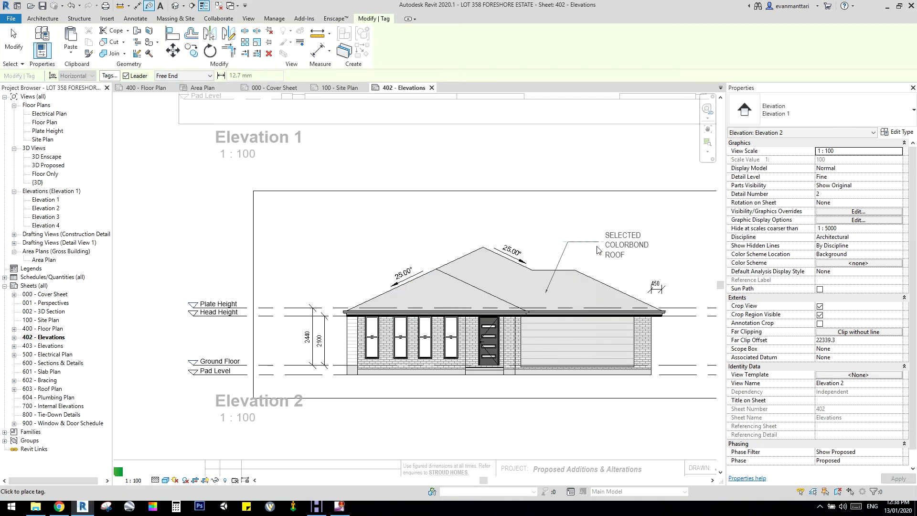
left_click(594, 245)
- Tag the brick wall right of the garage door with a leader, placing SELECTED BRICKWORK outside the building
scroll(614, 382, "down", 2)
scroll(569, 392, "up", 4)
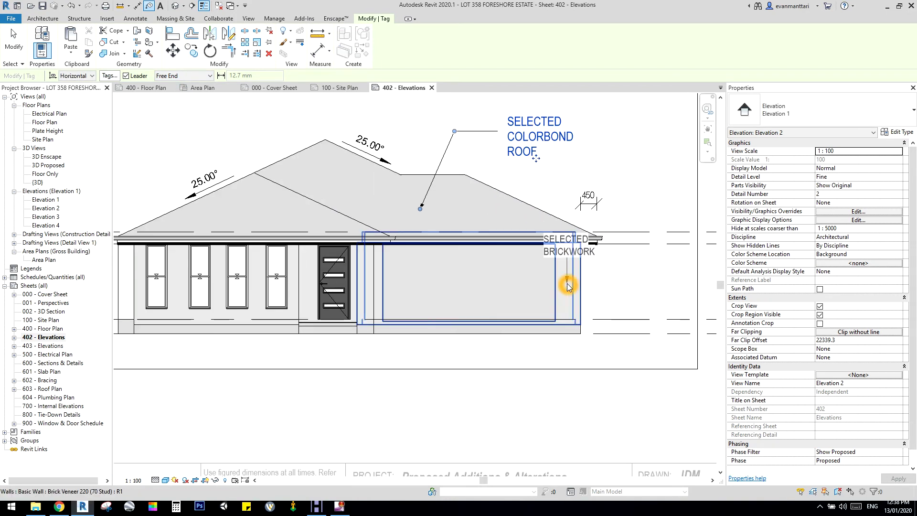
left_click(567, 284)
left_click(622, 283)
left_click(659, 293)
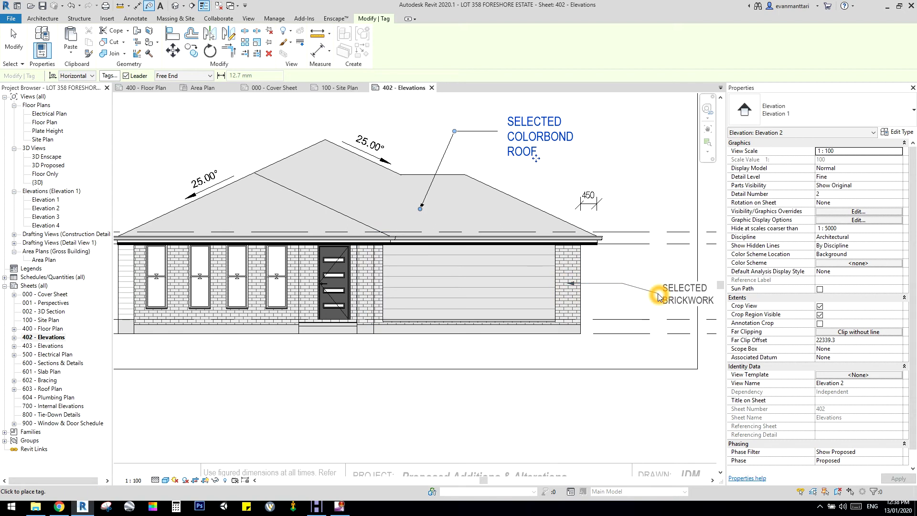
- Tag the narrow cladding wall at Elevation 2's left end with a leader, placing SELECTED NEWPORT CLADDING above the height dimensions
middle_click_drag(415, 327, 582, 321)
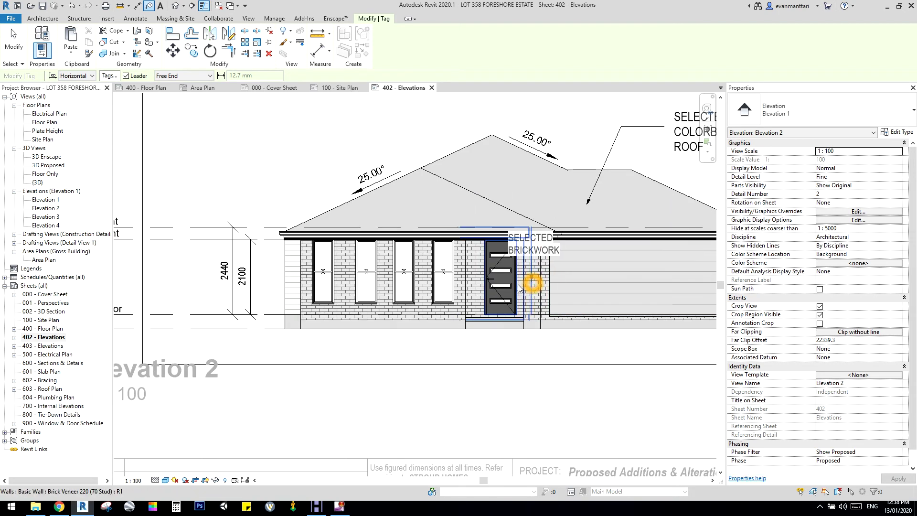
left_click(290, 255)
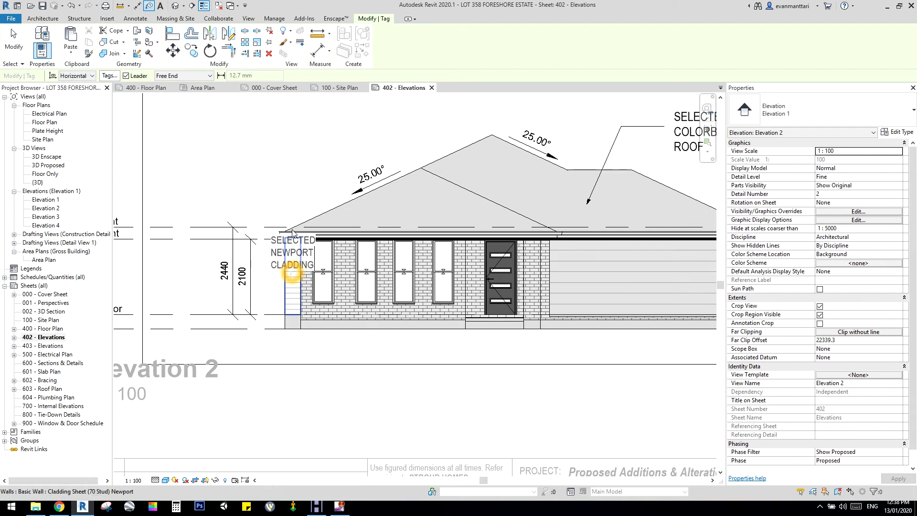
left_click(261, 179)
left_click(235, 178)
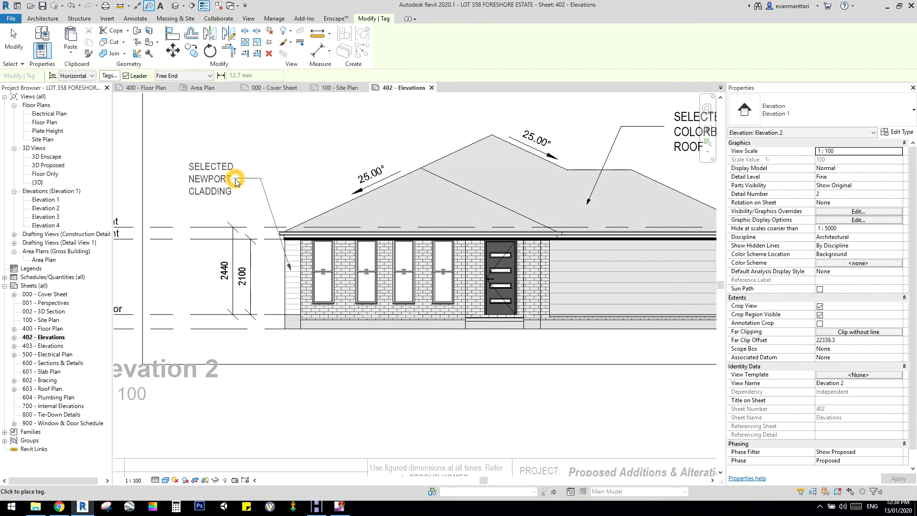
scroll(279, 149, "down", 6)
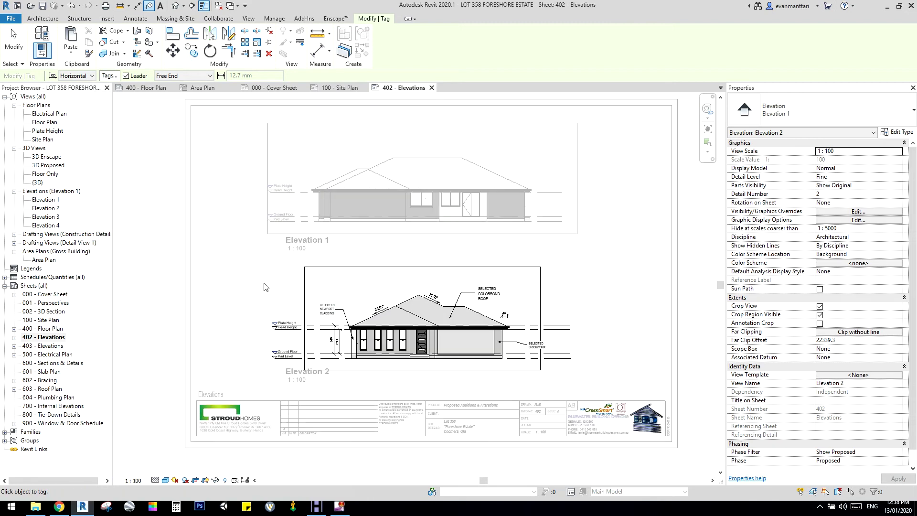
scroll(244, 295, "up", 1)
right_click(234, 305)
left_click(244, 310)
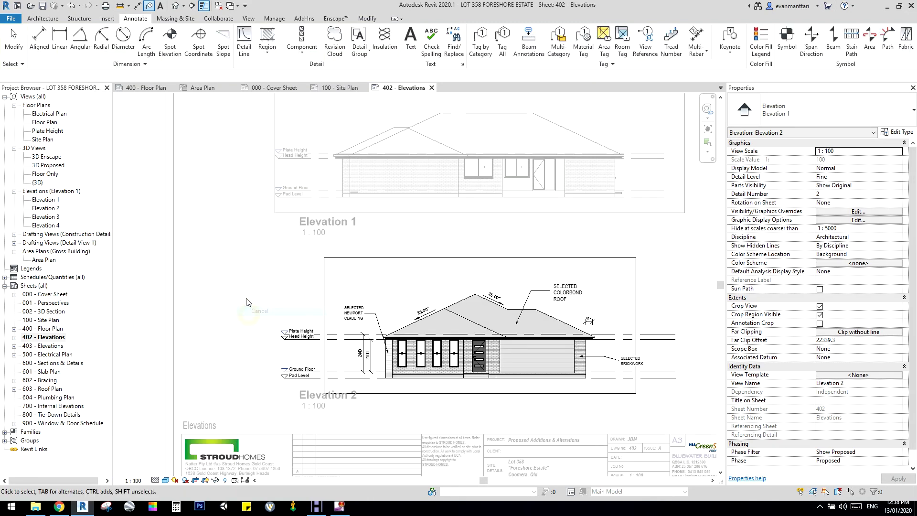
right_click(246, 300)
left_click(257, 306)
double_click(254, 301)
scroll(423, 329, "up", 2)
middle_click_drag(422, 329, 384, 226)
scroll(382, 225, "down", 3)
double_click(365, 199)
scroll(299, 256, "up", 1)
middle_click_drag(261, 331, 261, 406)
scroll(209, 291, "down", 2)
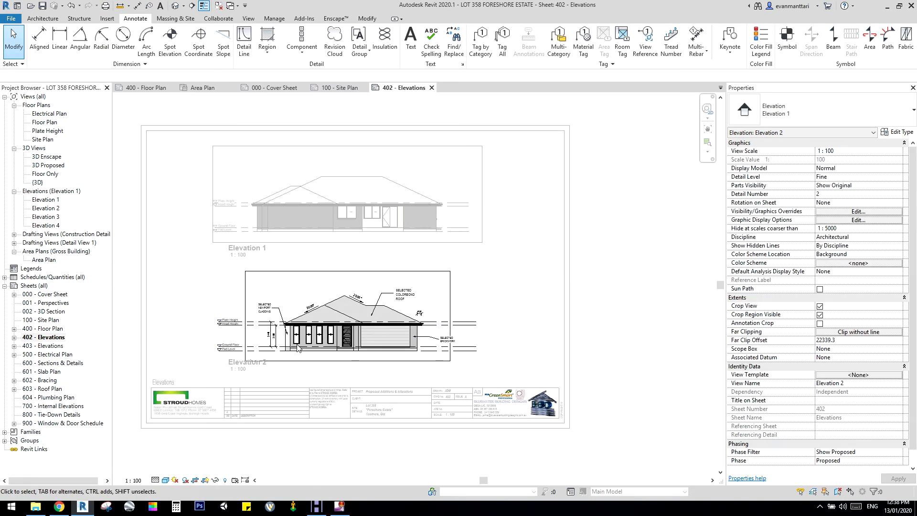
scroll(353, 330, "up", 4)
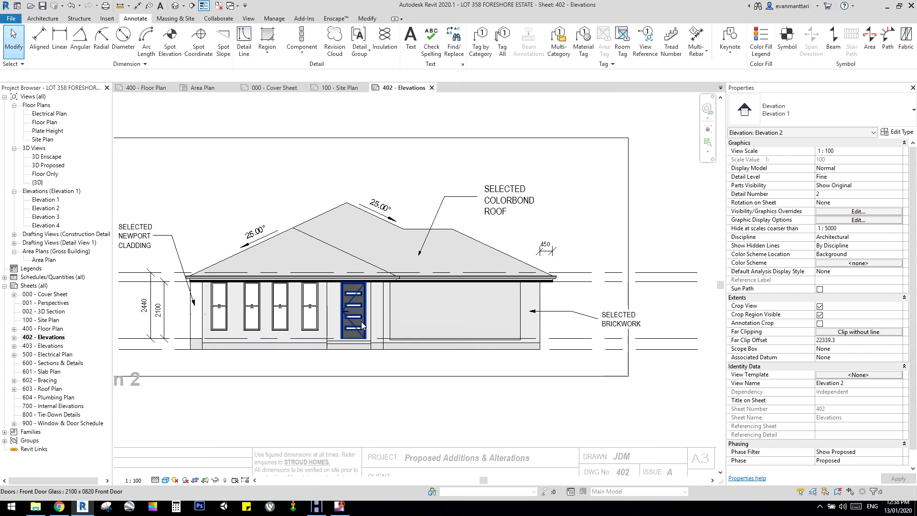
scroll(358, 327, "up", 2)
key("g")
left_click(388, 330)
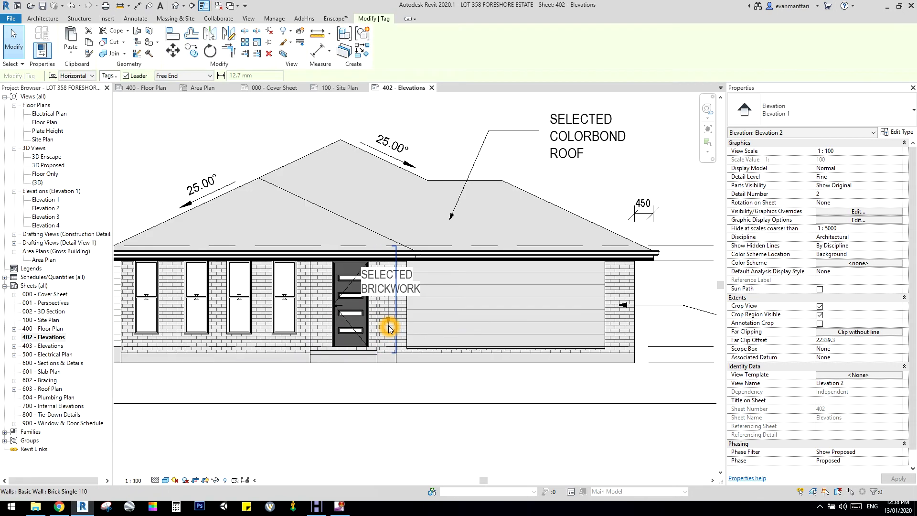
key("Escape")
- Deactivate the Elevation 2 viewport to return to the 402 - Elevations sheet
scroll(389, 330, "down", 3)
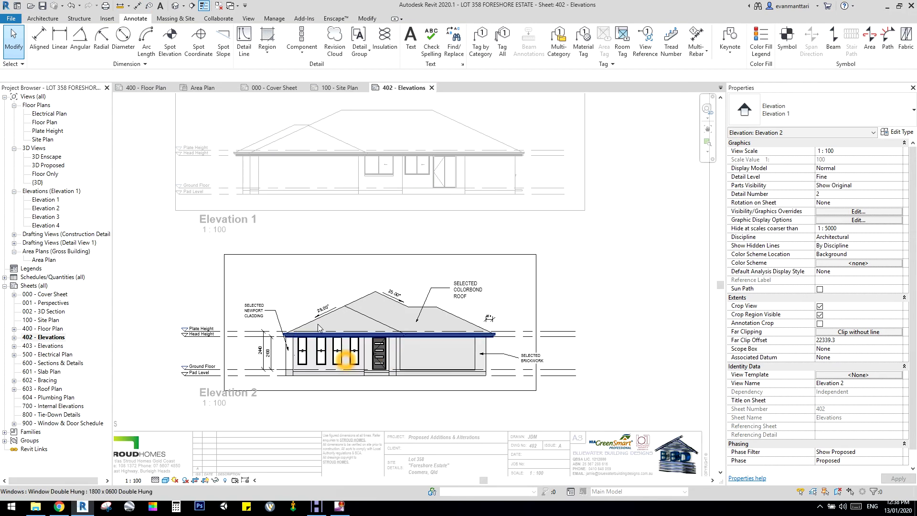
scroll(389, 358, "up", 2)
scroll(400, 295, "down", 4)
middle_click_drag(400, 295, 411, 383)
double_click(217, 253)
scroll(347, 405, "up", 3)
middle_click_drag(346, 405, 373, 368)
middle_click_drag(255, 314, 260, 348)
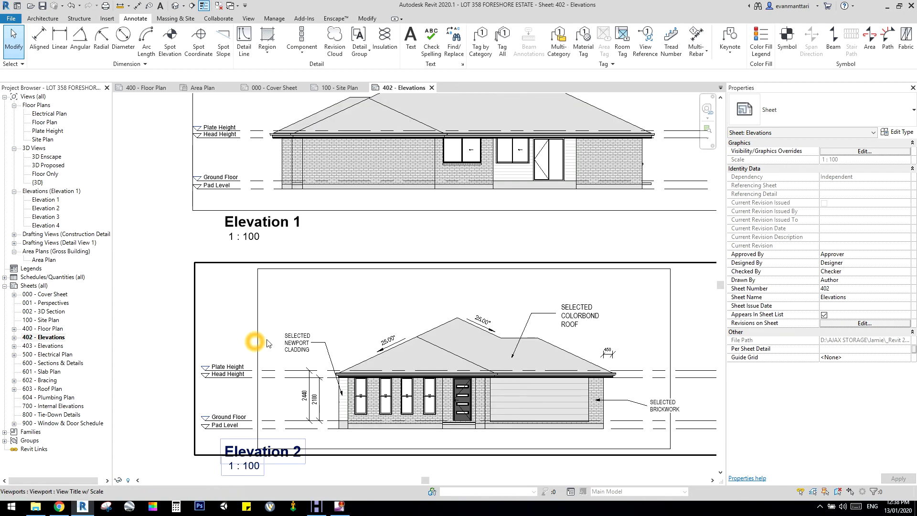
middle_click_drag(355, 338, 355, 254)
- Switch to Chrome and review the reference PDF's elevations, artist's impression and floor plan for the front facade finishes
left_click(58, 507)
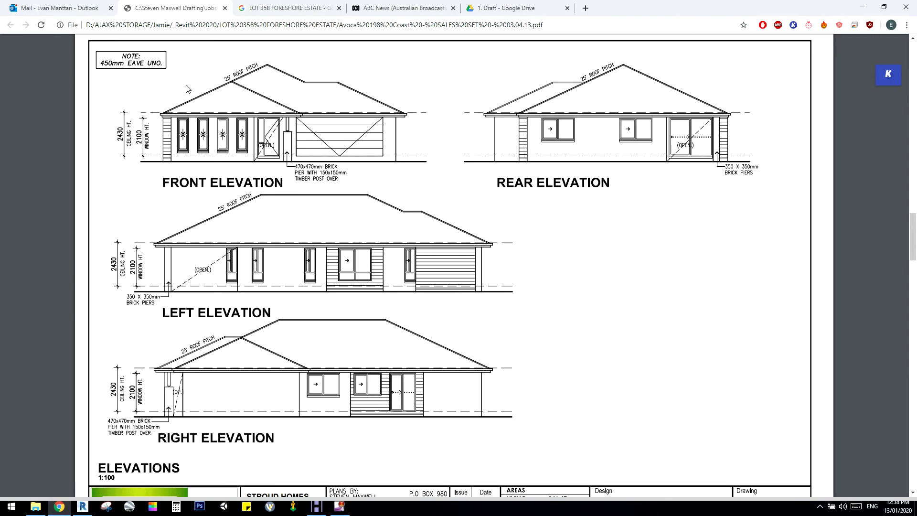
scroll(443, 217, "down", 9)
scroll(453, 223, "up", 9)
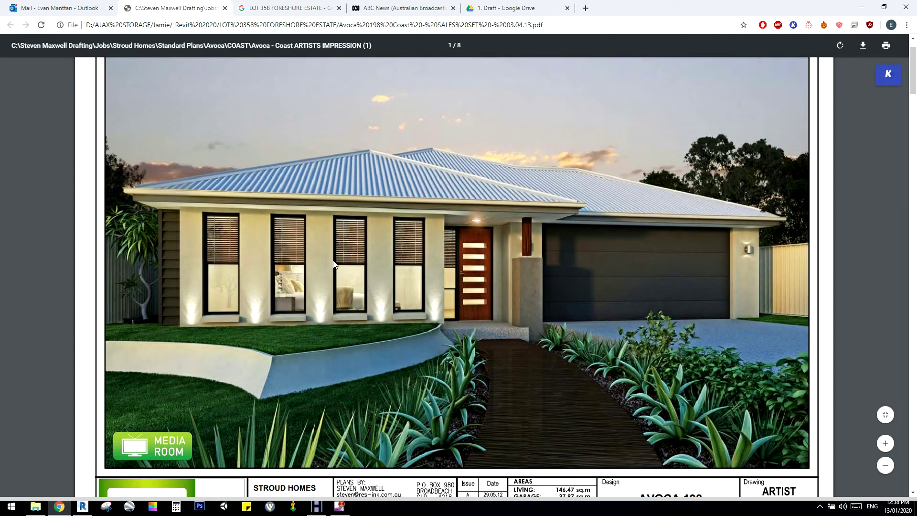
scroll(335, 292, "down", 8)
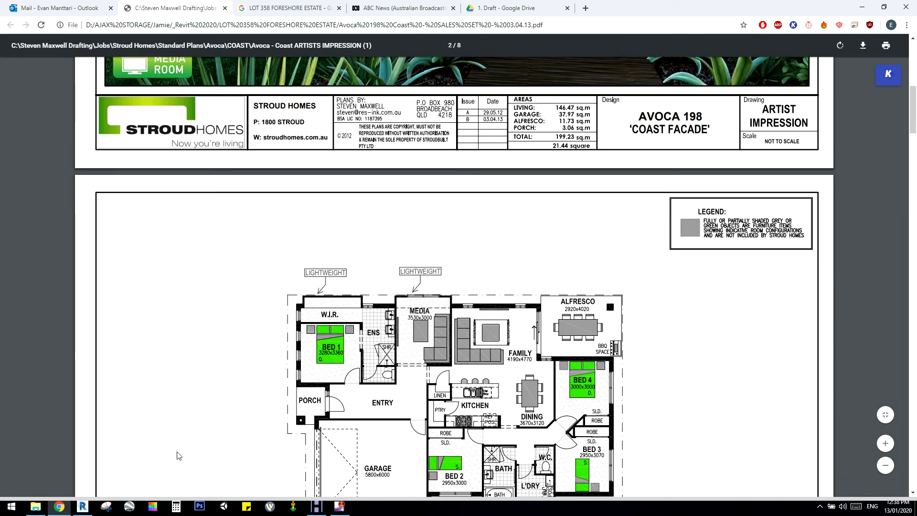
left_click(82, 506)
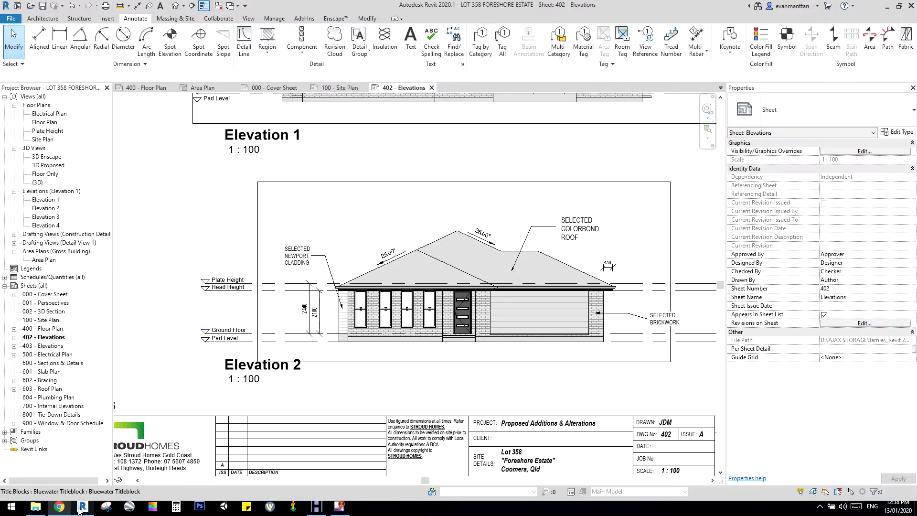
- In the Floor Plan view, change the garage, porch and master bedroom facade brick walls to Brick Veneer 220 (70 Stud) Rendered
double_click(43, 122)
scroll(271, 410, "up", 3)
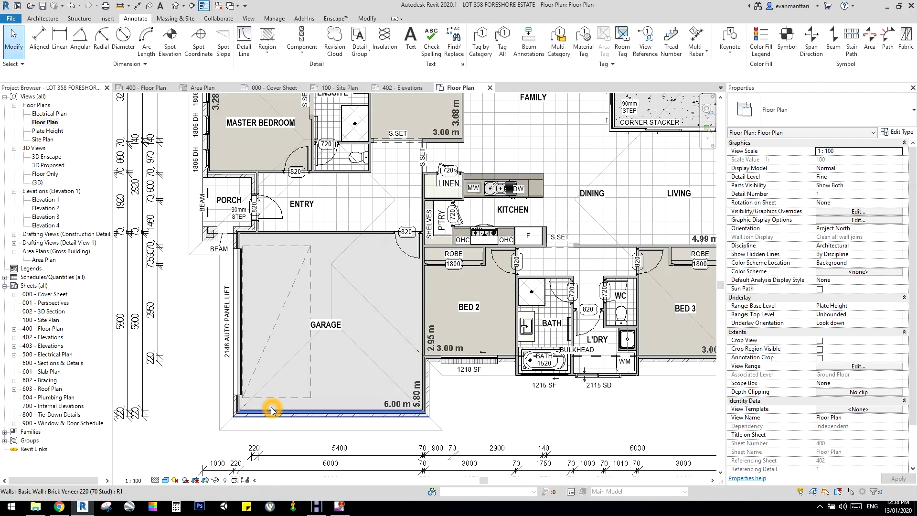
middle_click_drag(303, 368, 327, 322)
left_click(452, 337)
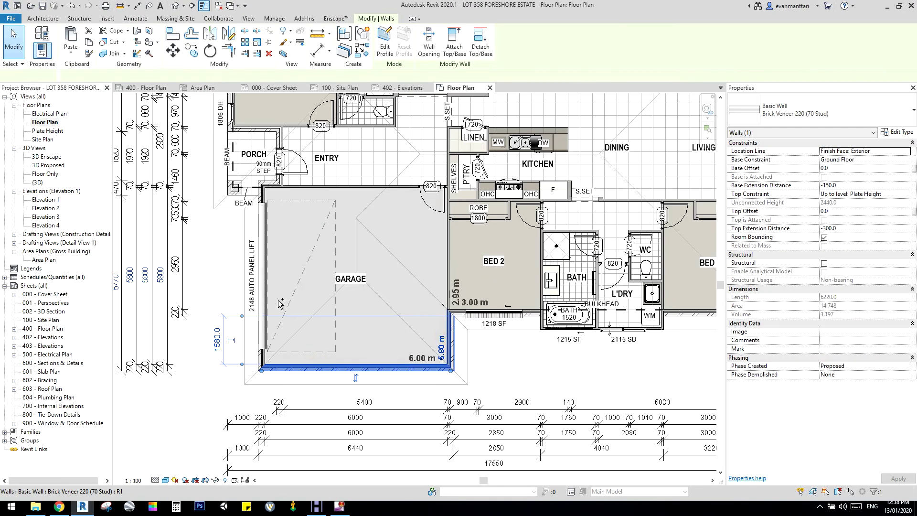
left_click(258, 353, "ctrl")
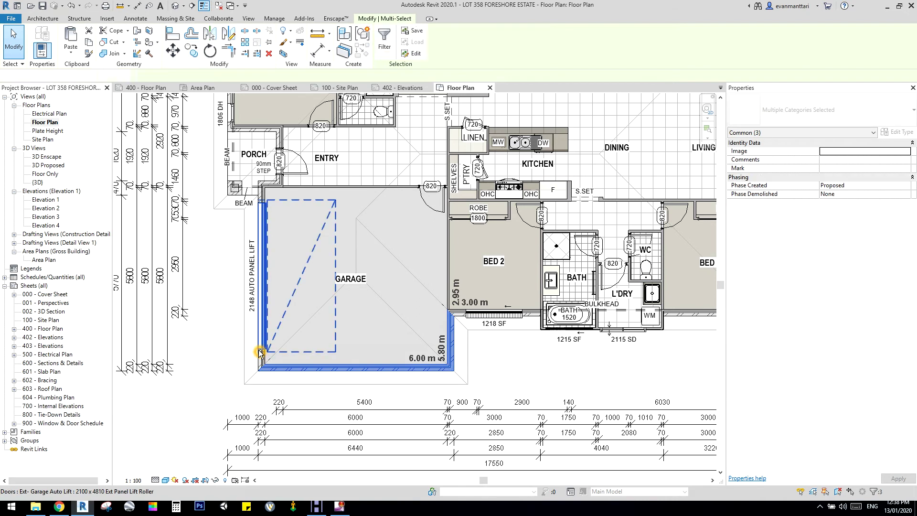
left_click(258, 353, "shift")
left_click(259, 357, "ctrl")
scroll(279, 185, "up", 3)
left_click(265, 184, "ctrl")
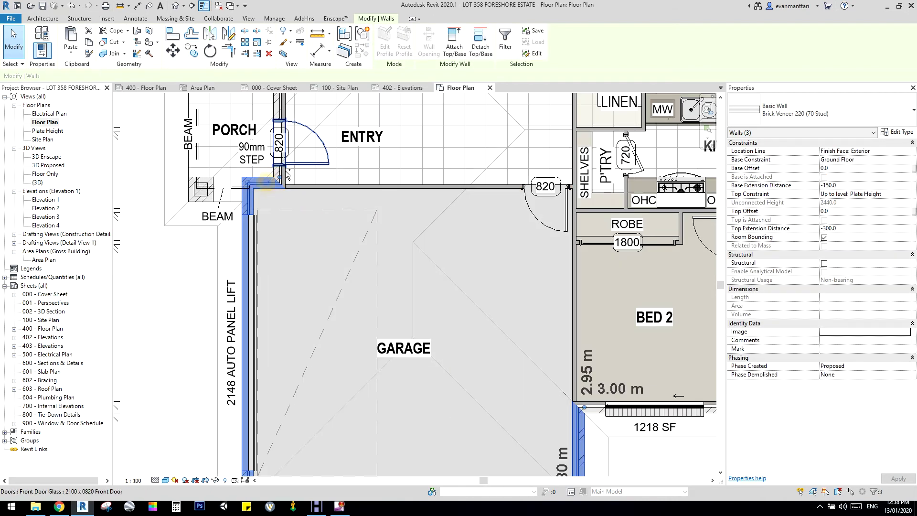
middle_click_drag(301, 248, 310, 376)
scroll(286, 229, "up", 3)
left_click(285, 228, "ctrl")
left_click(245, 207, "ctrl")
middle_click_drag(250, 210, 469, 423)
left_click(366, 217, "ctrl")
middle_click_drag(367, 219, 367, 454)
scroll(381, 268, "up", 2)
middle_click_drag(376, 145, 376, 276)
left_click(376, 206, "ctrl")
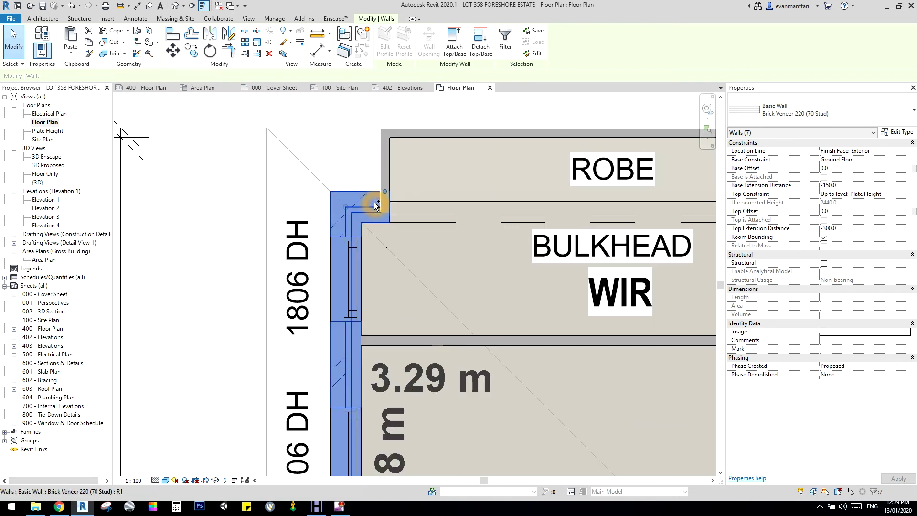
left_click(374, 202, "ctrl")
scroll(373, 202, "down", 5)
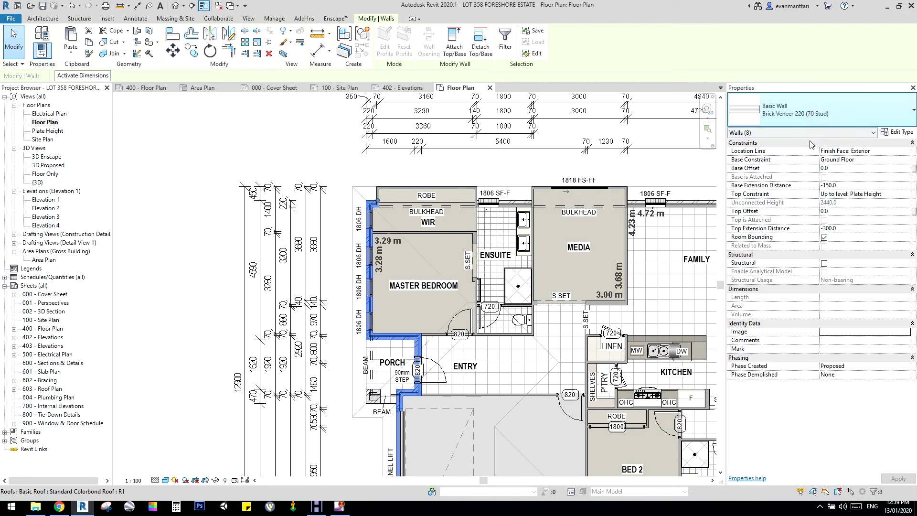
left_click(812, 115)
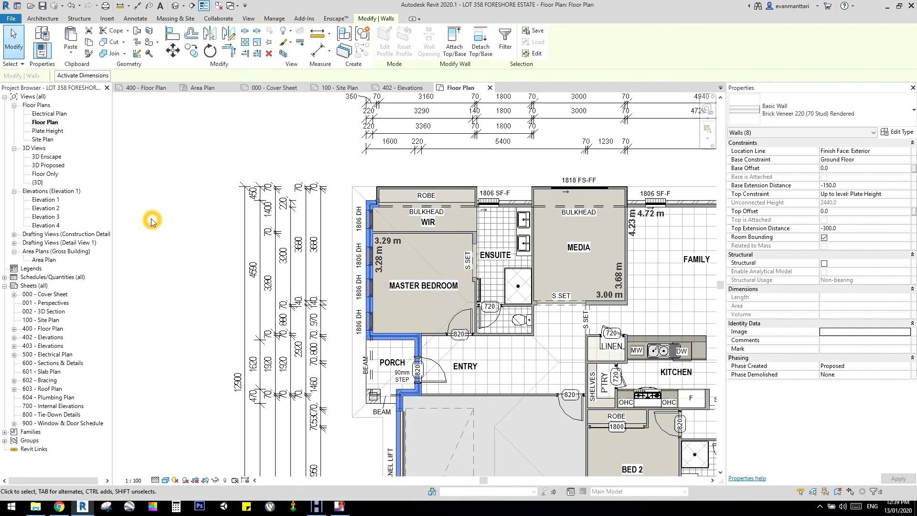
left_click(190, 299)
- Open the 3D Proposed view and compare its front facade and porch pier with the artist's impression in Chrome
scroll(190, 299, "down", 3)
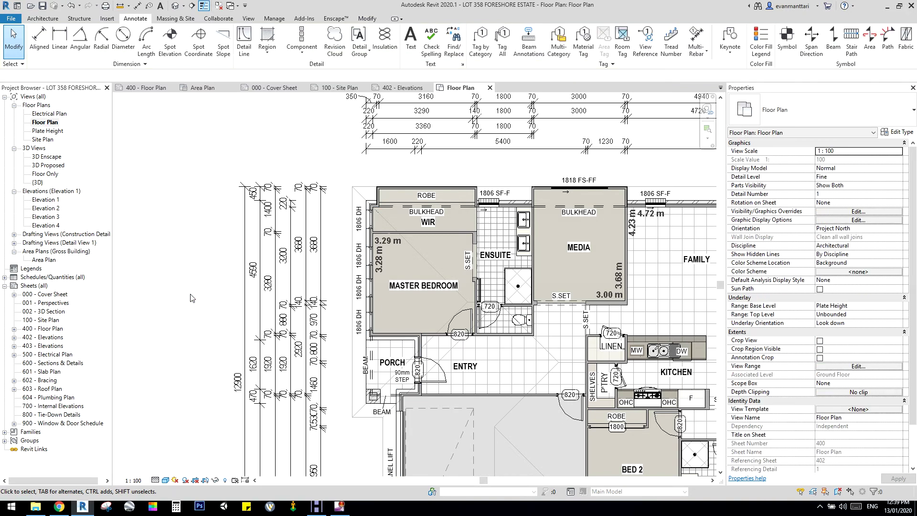
left_click(53, 167)
double_click(53, 165)
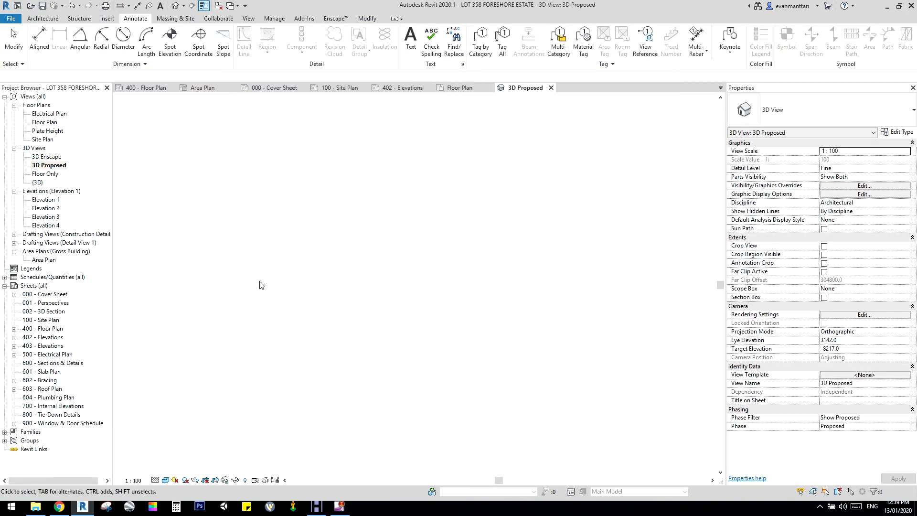
middle_click_drag(315, 404, 416, 402, "shift")
key("alt+Tab")
scroll(460, 260, "up", 1)
scroll(459, 261, "up", 6)
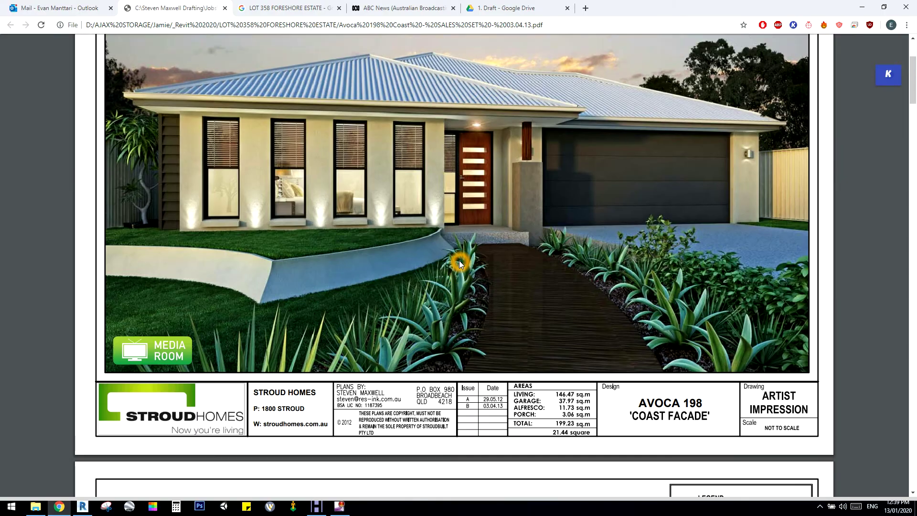
key("alt+Tab")
- Select the porch pier's four brick walls and set their top constraint to Ground Floor with a top offset of 1350
key("Tab")
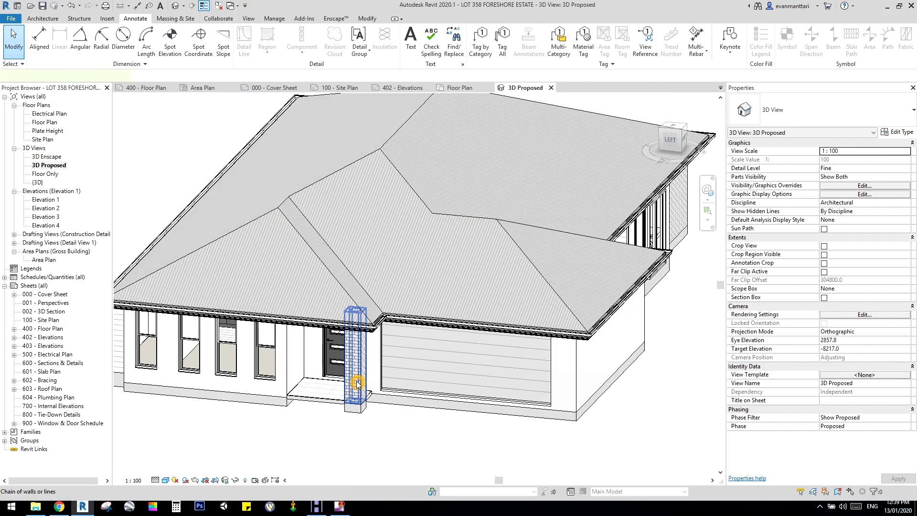
left_click(357, 385)
left_click(906, 196)
left_click(854, 212)
key("Return")
middle_click_drag(271, 354, 328, 274)
middle_click_drag(231, 392, 272, 352)
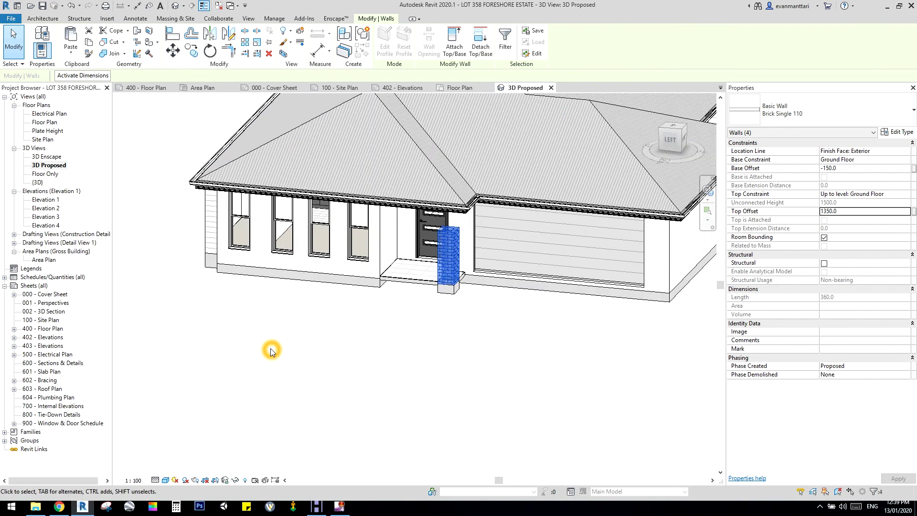
- In the Floor Plan view, start placing a structural column with the 140 x 140 Timber Post type
double_click(62, 122)
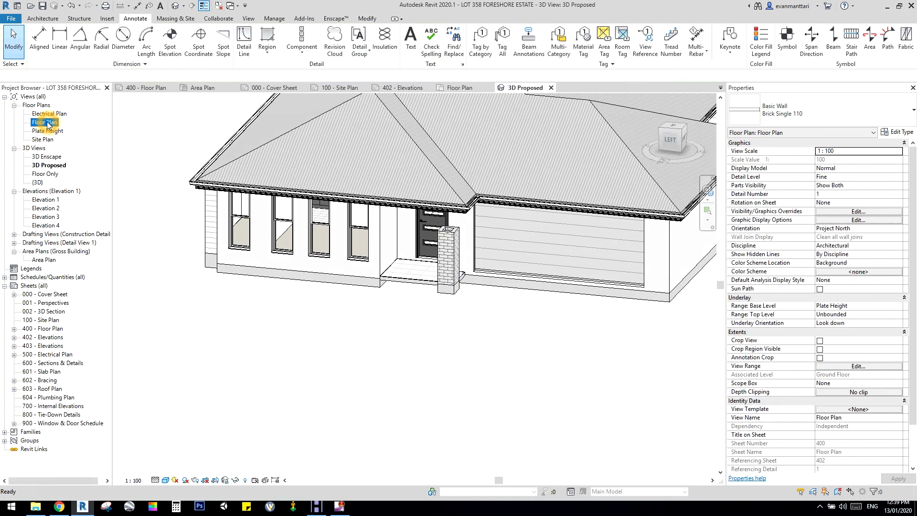
key("alt+Tab")
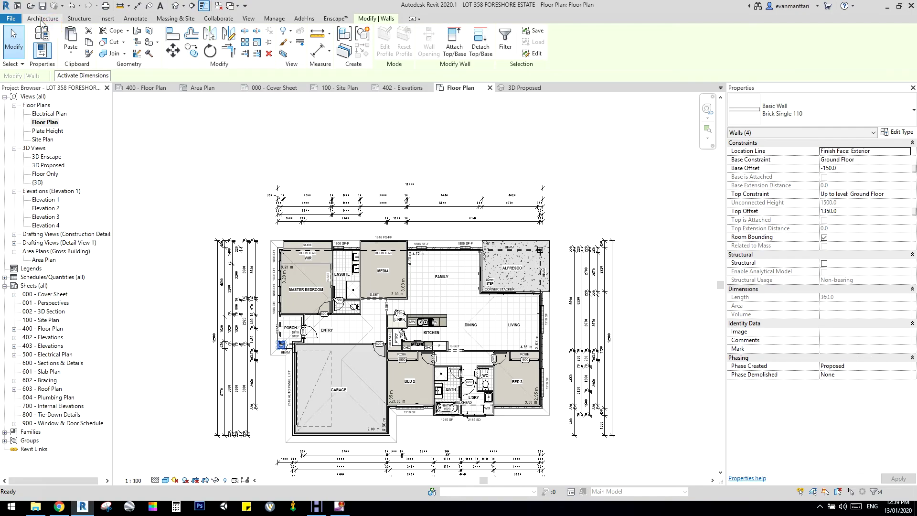
left_click(43, 19)
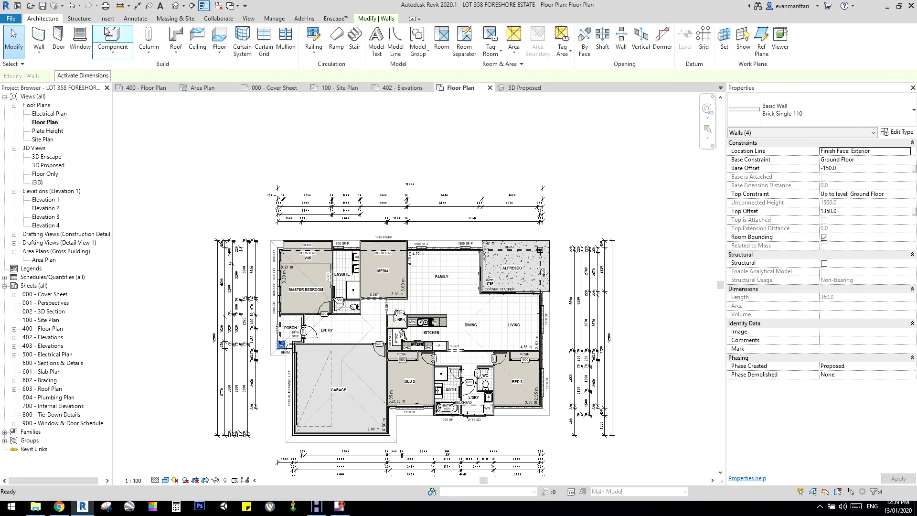
left_click(148, 33)
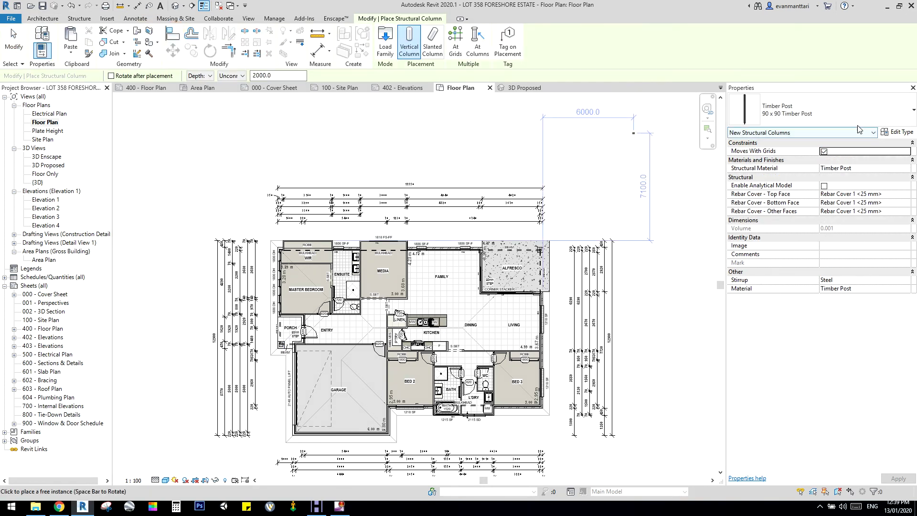
left_click(814, 113)
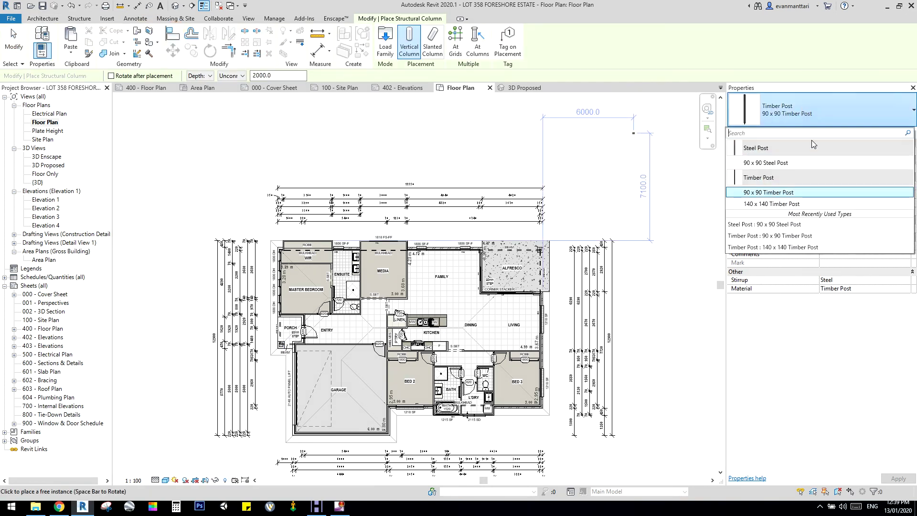
left_click(789, 202)
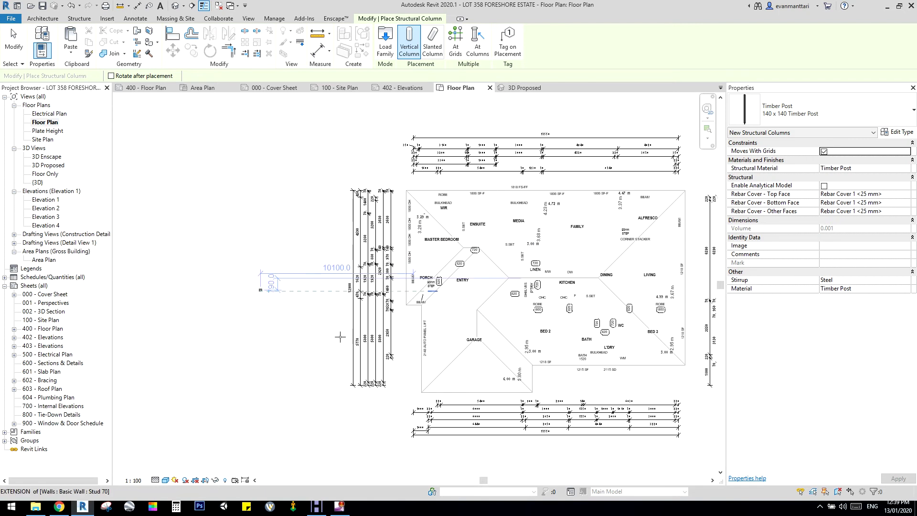
- Place the timber post just outside the porch pier with its height set up to Plate Height, and check it in the 3D Proposed view
scroll(369, 311, "up", 5)
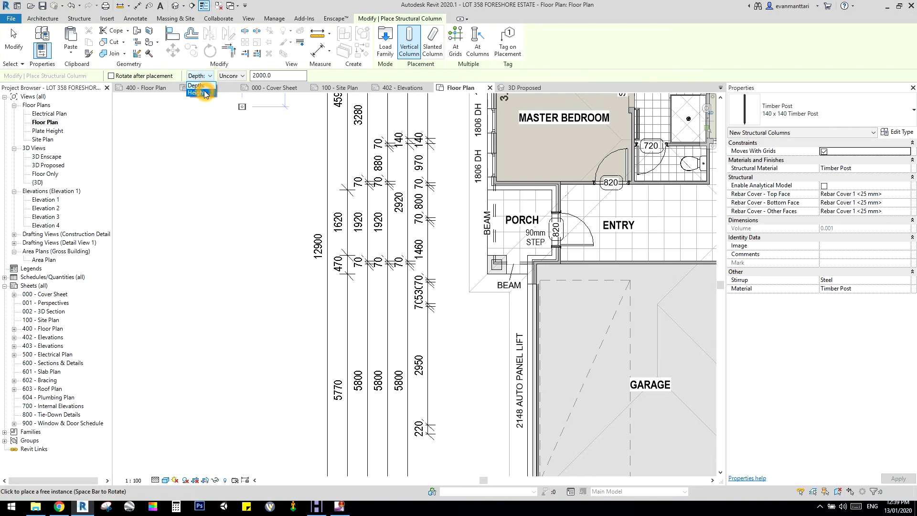
left_click(238, 75)
left_click(240, 85)
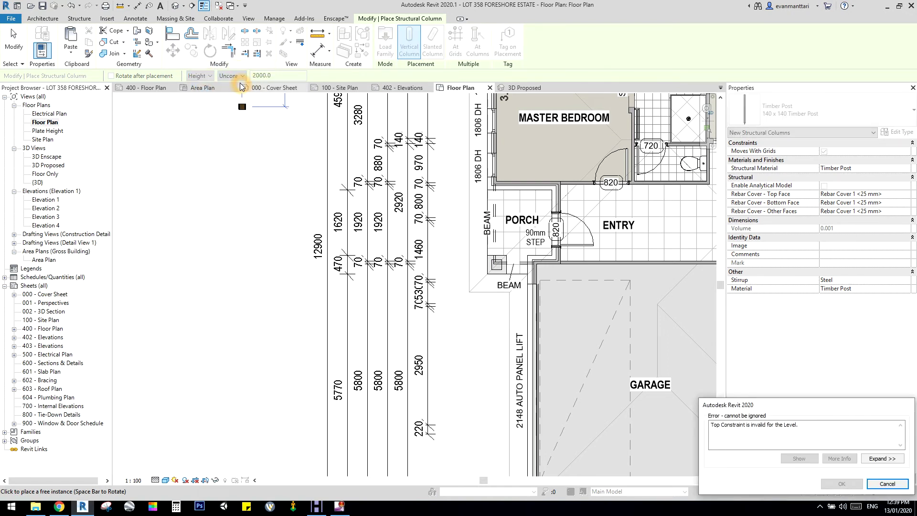
left_click(896, 486)
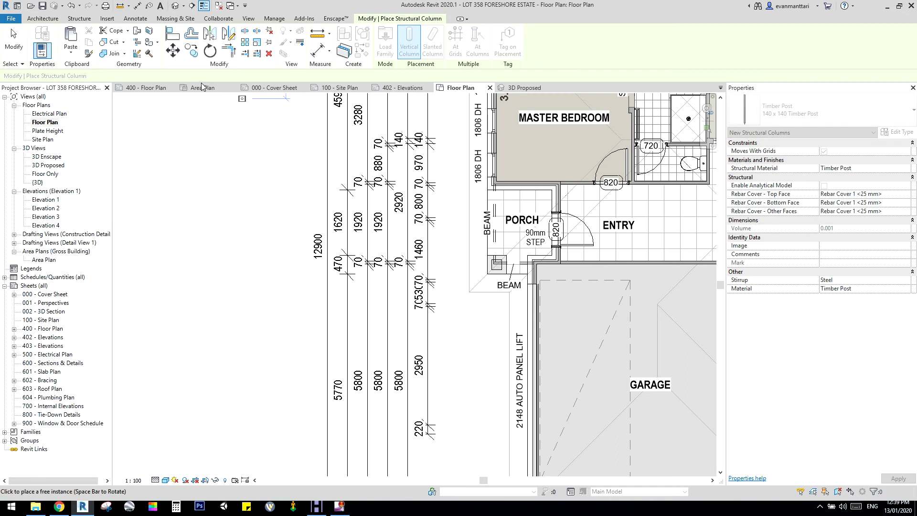
left_click(200, 76)
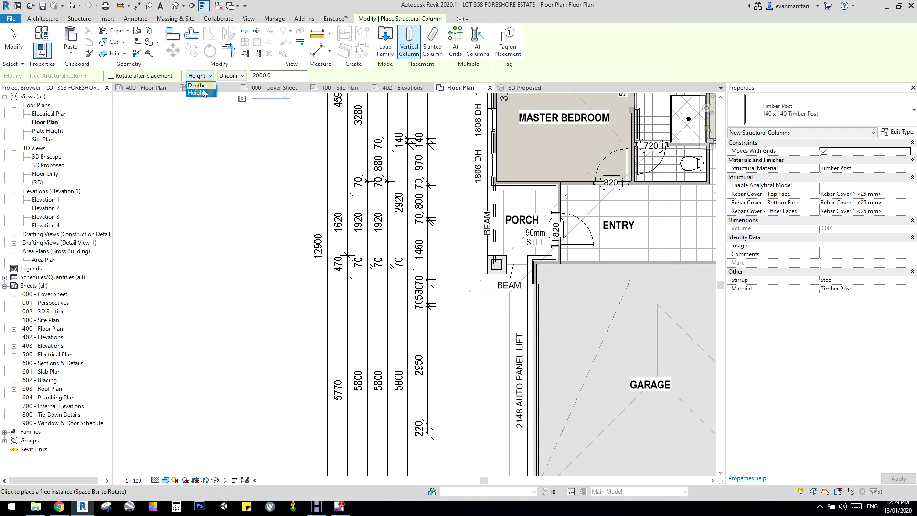
left_click(234, 76)
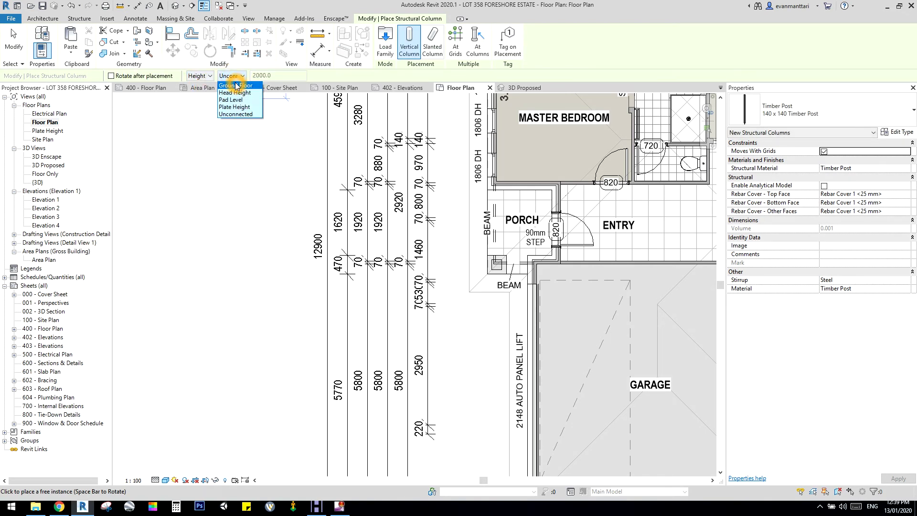
left_click(241, 107)
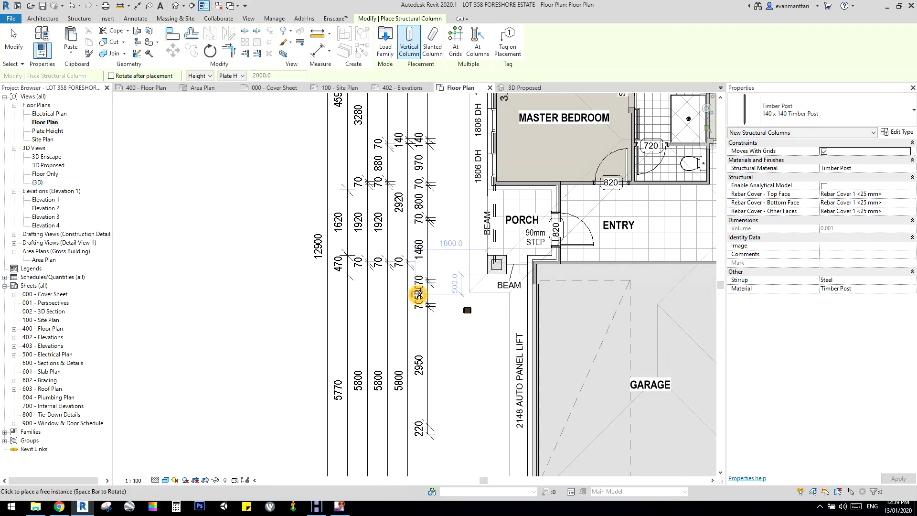
key("Escape")
key("Escape")
double_click(50, 165)
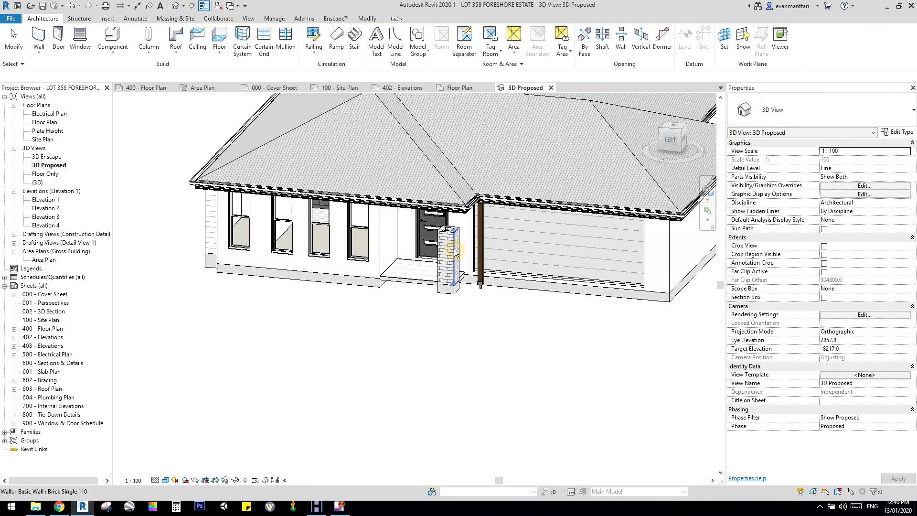
scroll(492, 248, "up", 8)
middle_click_drag(408, 334, 418, 276)
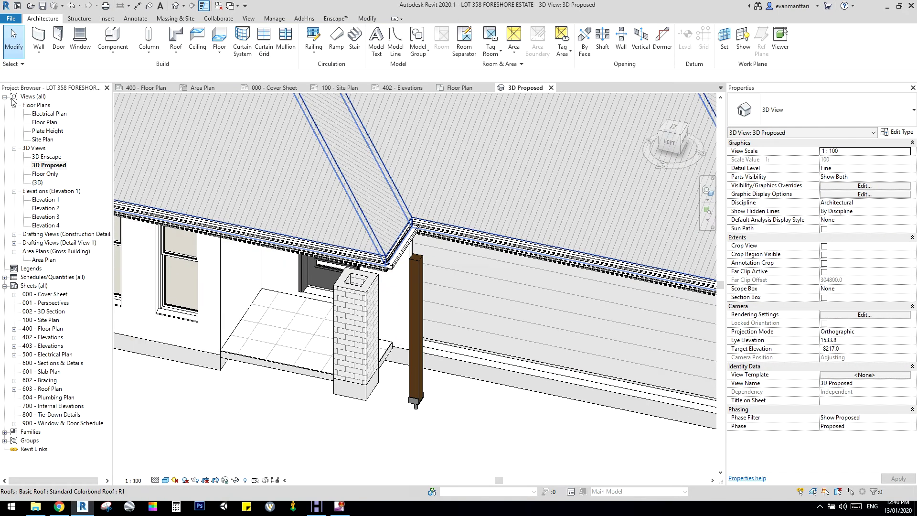
- Back in the Floor Plan view, align the timber post with the outer faces of the two porch beams at the pier
double_click(34, 122)
scroll(548, 249, "up", 4)
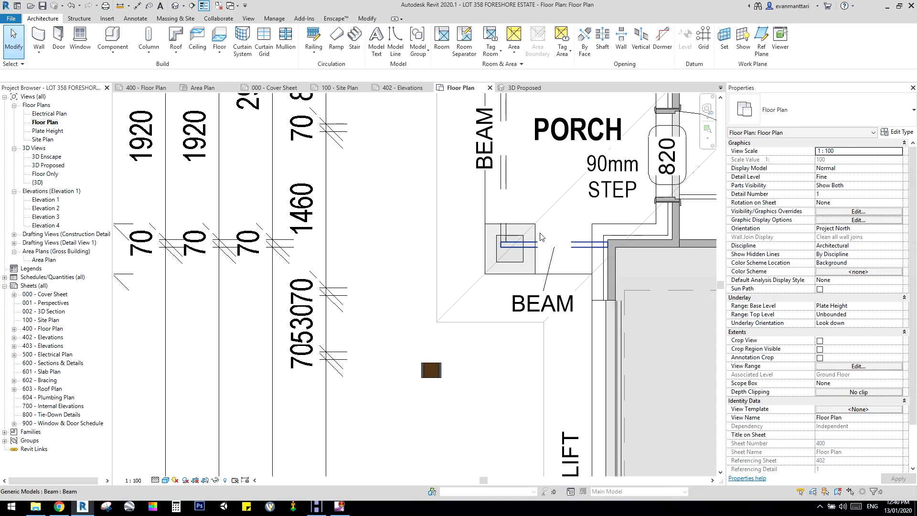
middle_click_drag(548, 249, 481, 279)
middle_click_drag(306, 361, 215, 309)
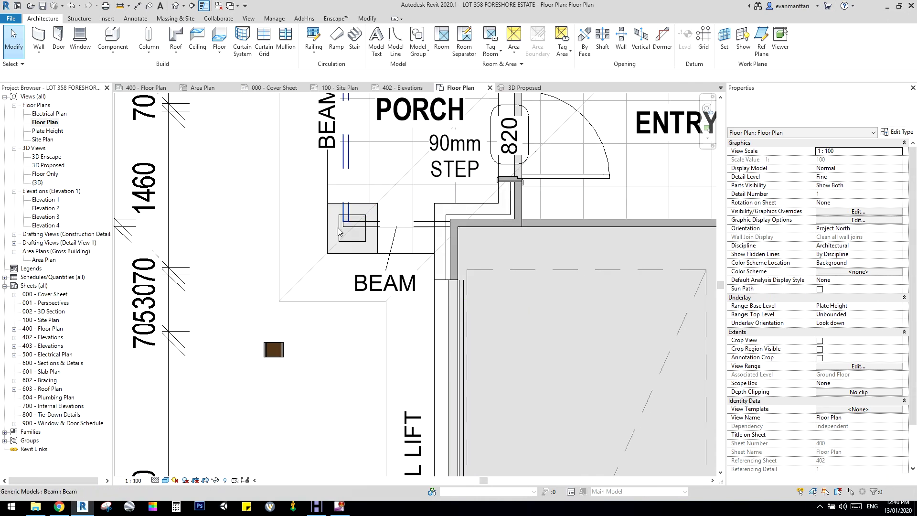
middle_click_drag(286, 307, 293, 313)
left_click(373, 20)
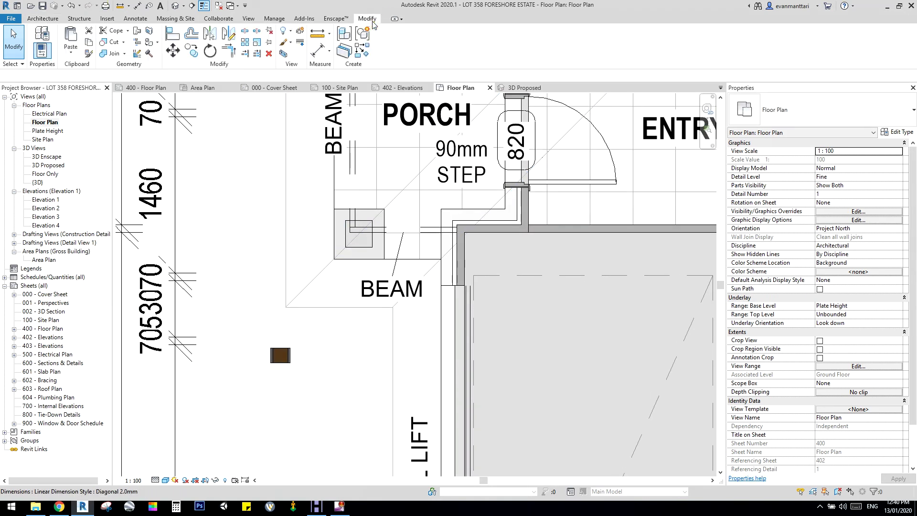
left_click(172, 32)
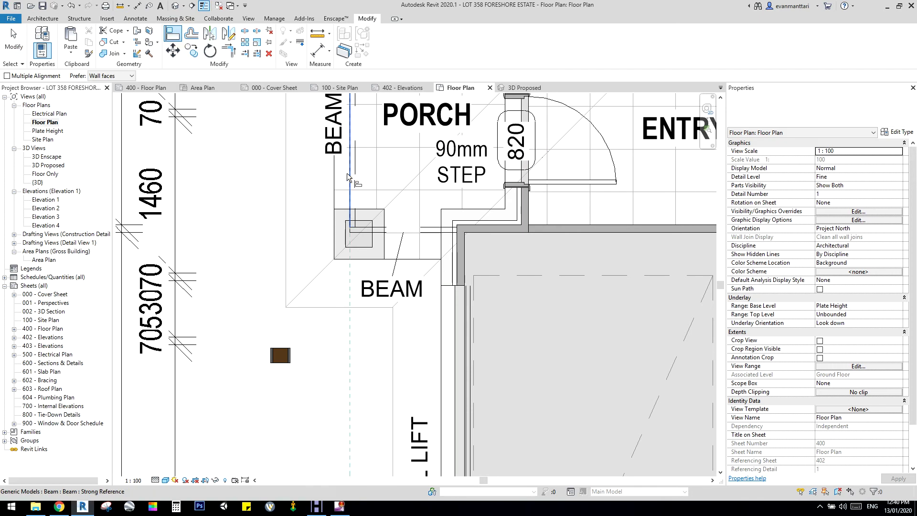
left_click(275, 359)
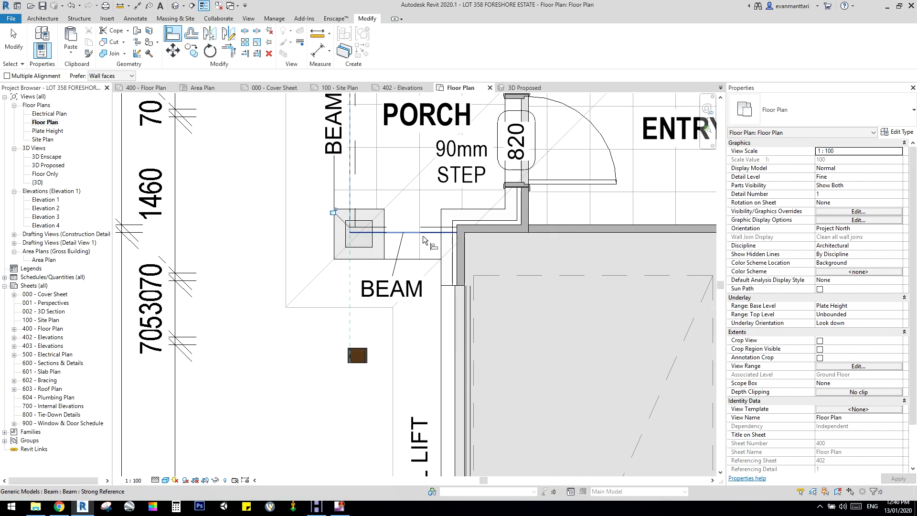
left_click(368, 363)
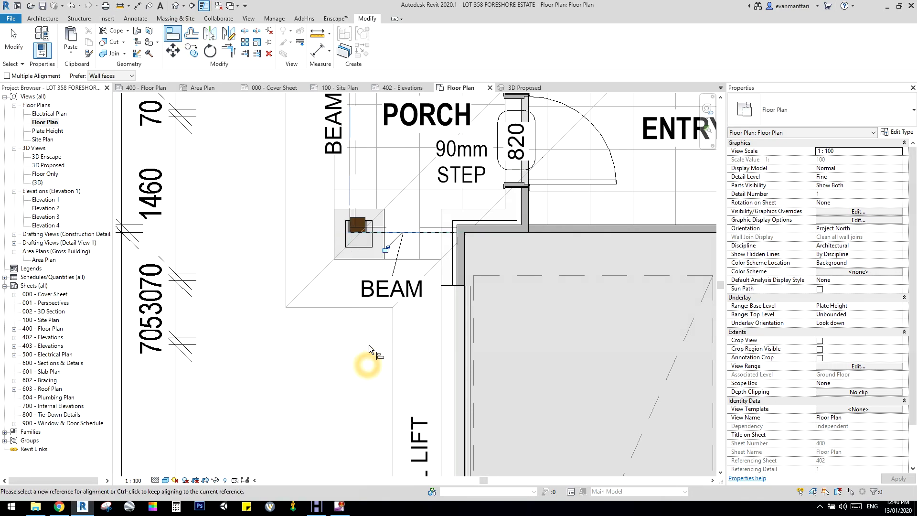
scroll(358, 231, "up", 5)
key("Escape")
key("Escape")
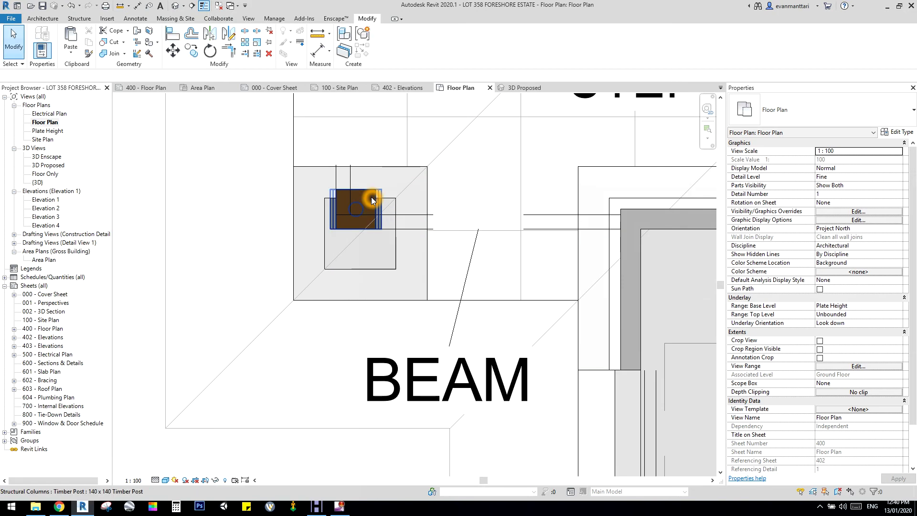
- Nudge the porch beam between the pier and the garage wall toward the outer edge of the pier
left_click(499, 233)
key("Down")
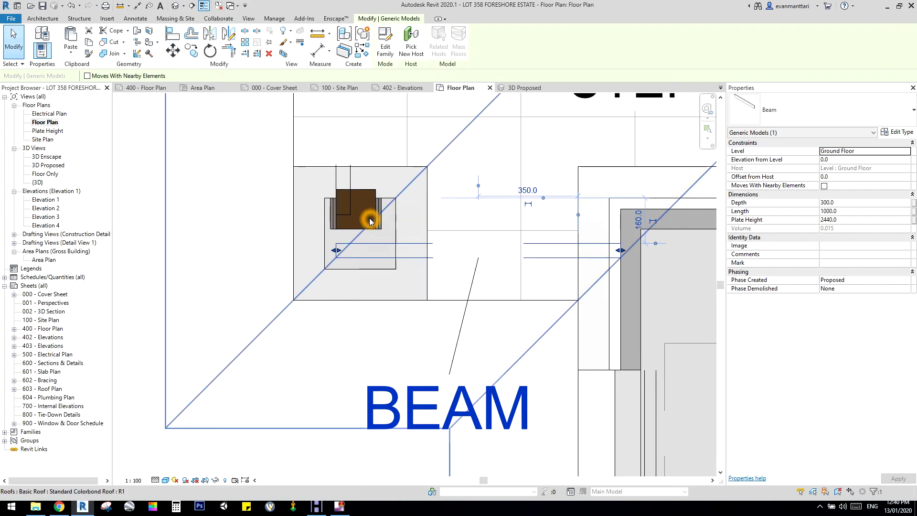
scroll(343, 230, "up", 2)
key("Escape")
- Move the timber post from its outer corner onto the outer end corner of the nudged beam inside the pier
left_click(348, 214)
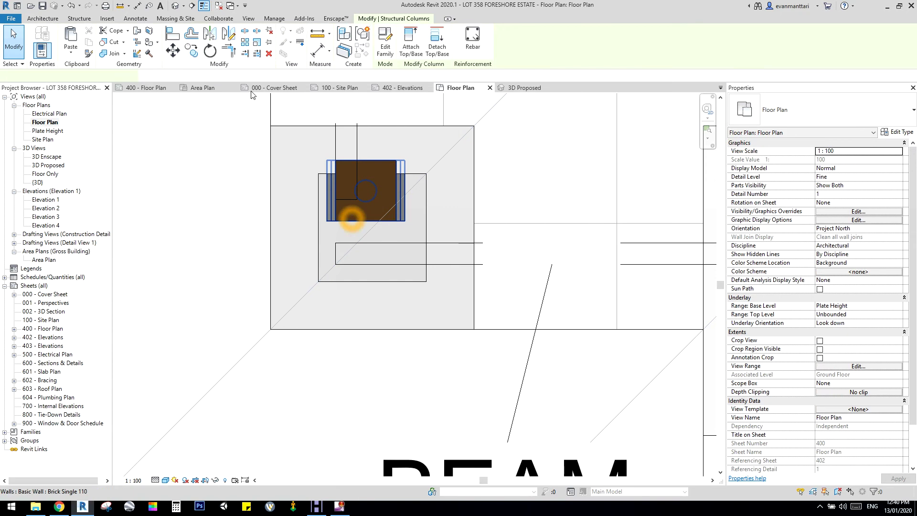
left_click(173, 49)
left_click(337, 225)
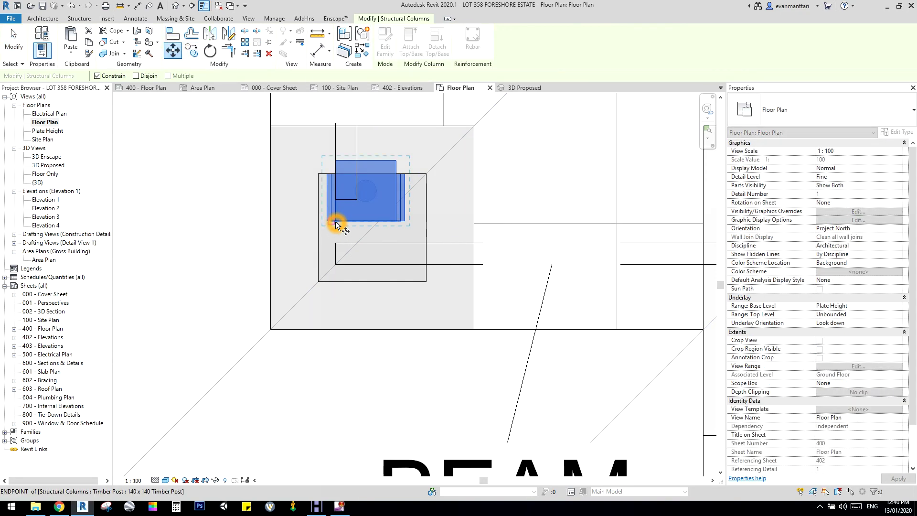
left_click(343, 270)
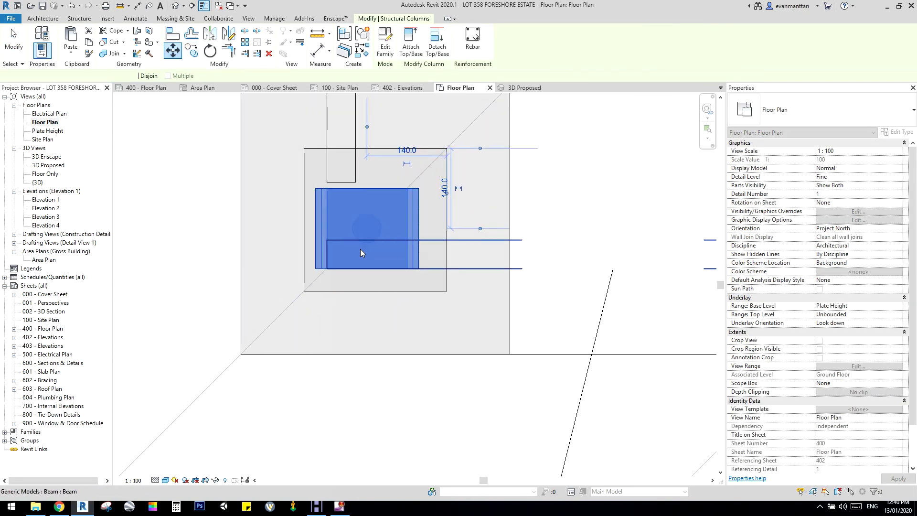
scroll(362, 249, "up", 5)
scroll(288, 276, "down", 2)
scroll(295, 269, "down", 3)
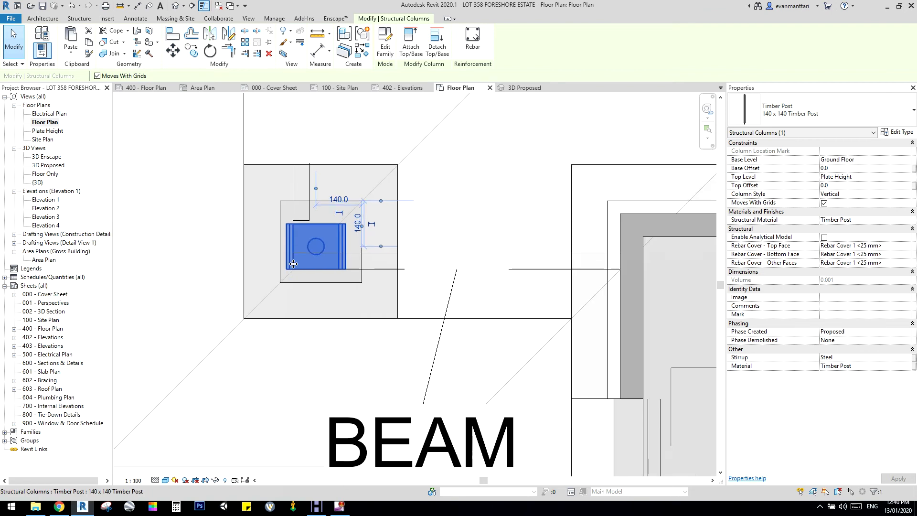
- Align the end of the porch's front beam with the inner face of the nudged beam over the post
left_click(177, 32)
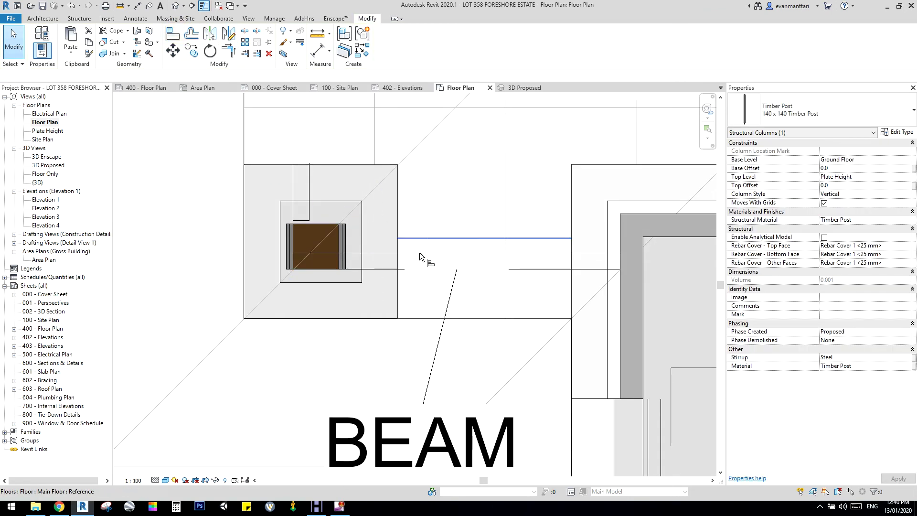
left_click(420, 253)
scroll(309, 216, "up", 2)
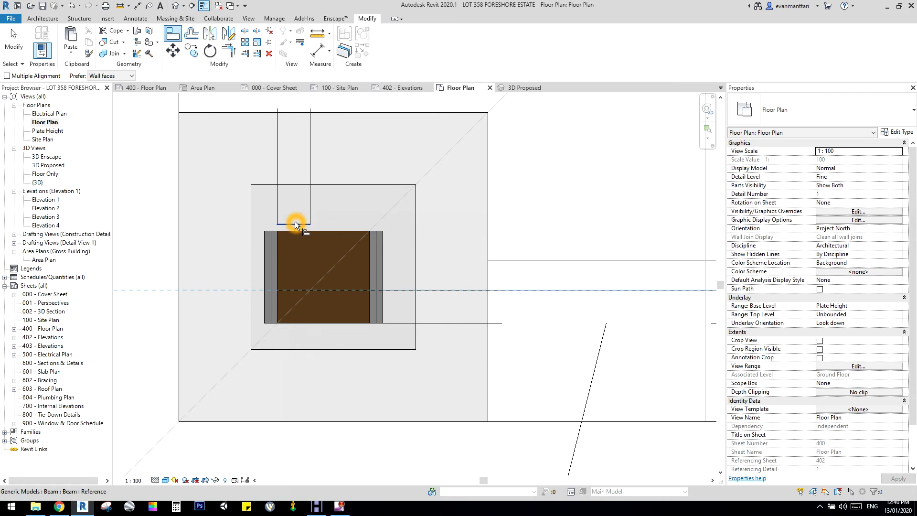
left_click(331, 224)
scroll(265, 236, "down", 5)
key("Escape")
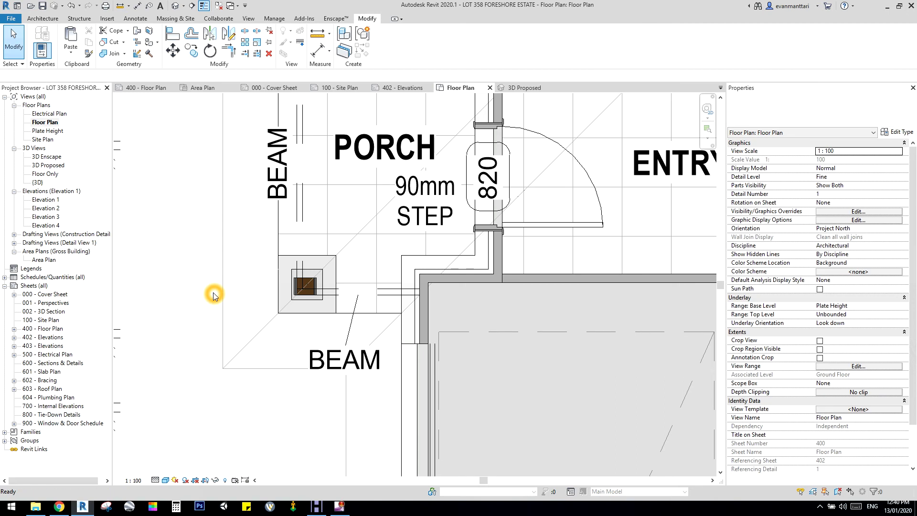
- In the 3D Proposed view, set the pier's four brick walls to a top offset of 1300 and compare with the artist's impression in Chrome
scroll(215, 291, "down", 5)
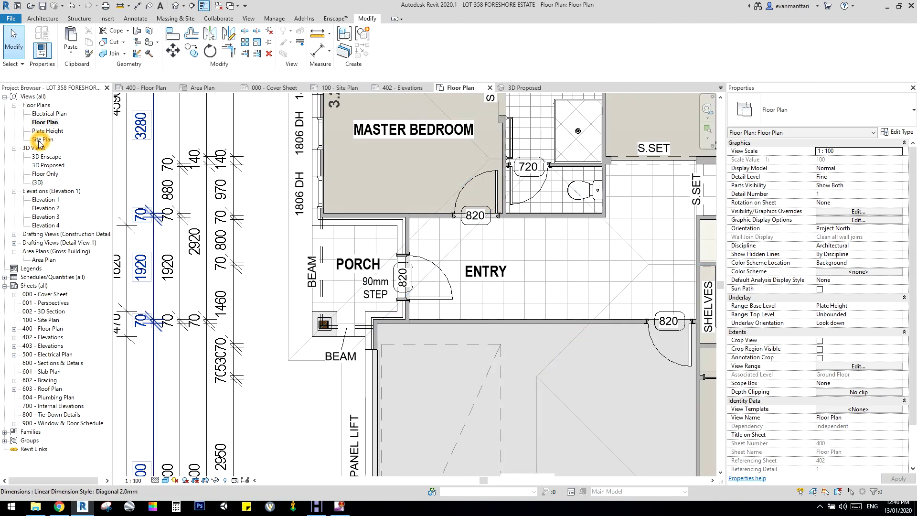
double_click(47, 165)
scroll(307, 320, "up", 4)
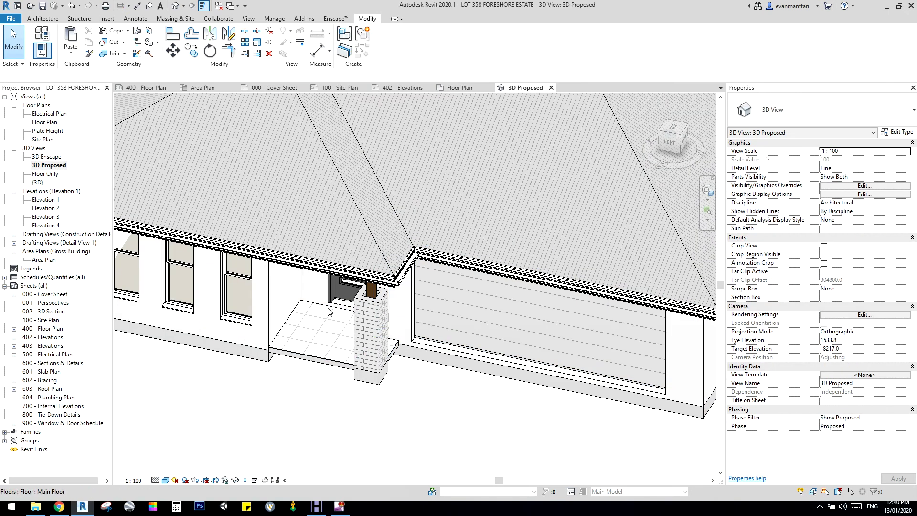
key("Tab")
left_click(359, 317)
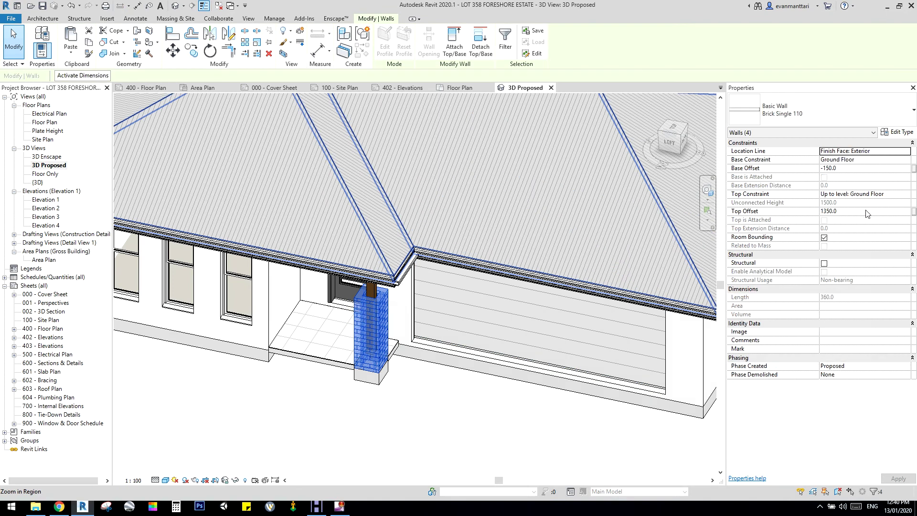
left_click(867, 211)
type("1300")
key("Return")
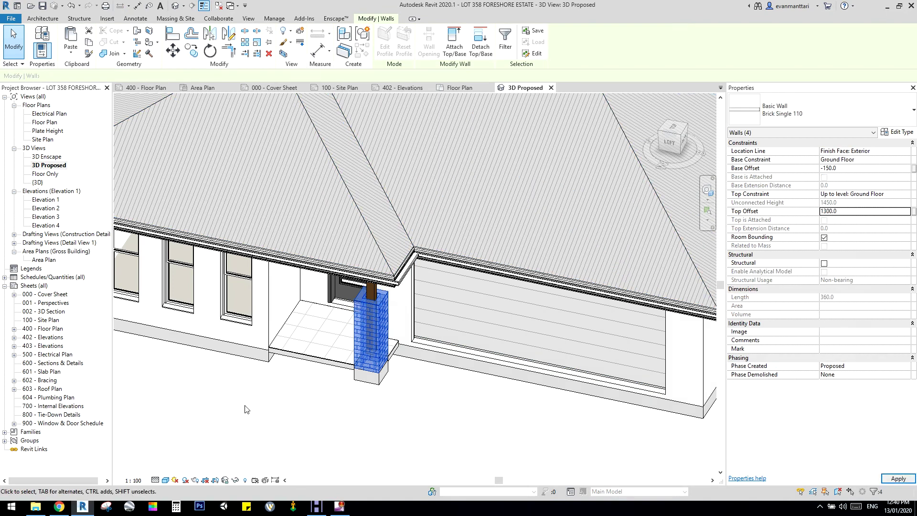
key("alt+Tab")
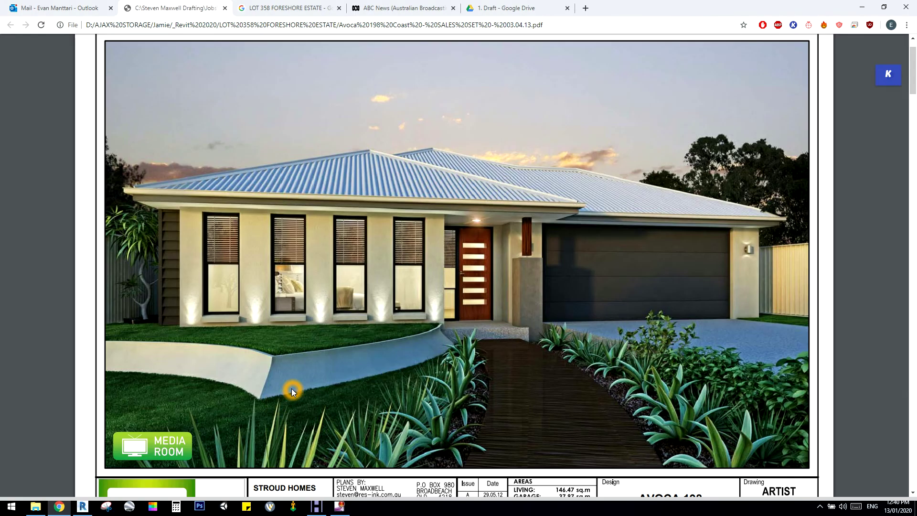
key("alt+Tab")
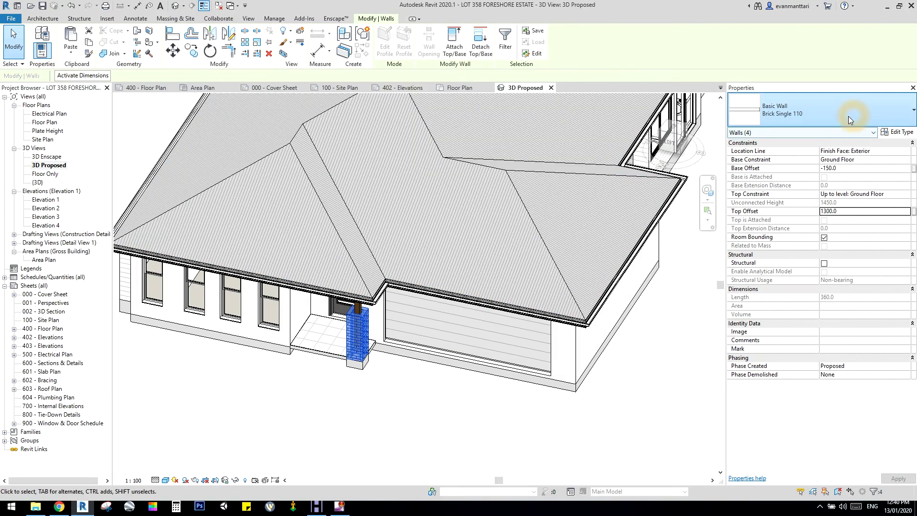
- Change the pier's four brick walls to the Block Wall 190 - Rendered type and check the porch from the front
left_click(852, 112)
left_click(781, 232)
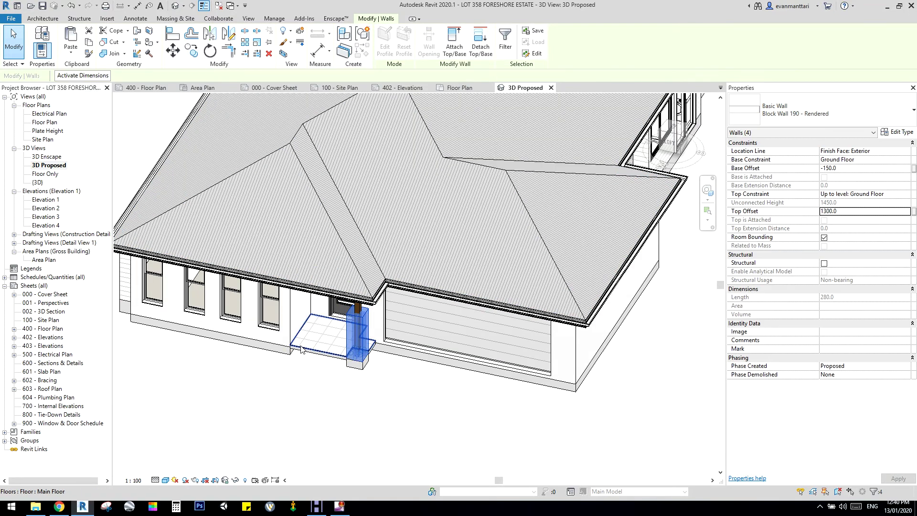
middle_click_drag(325, 379, 308, 319, "shift")
scroll(366, 394, "up", 2)
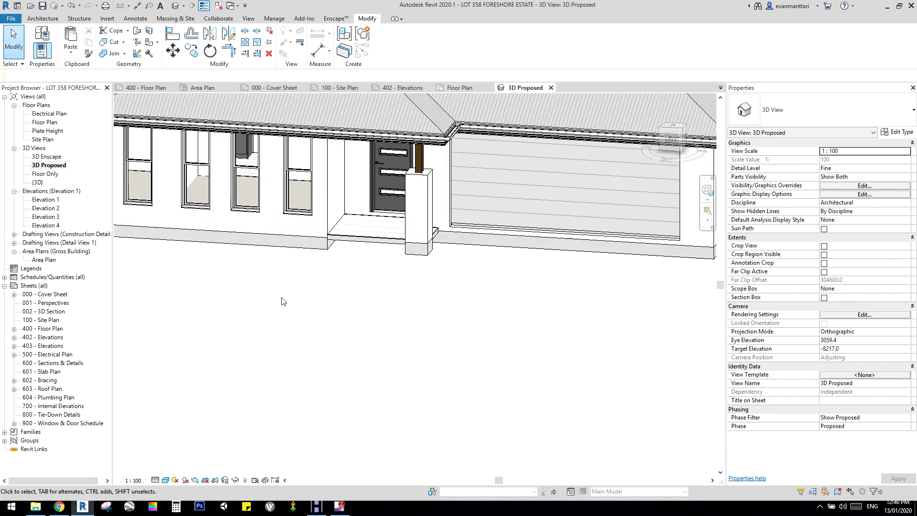
- On sheet 402 - Elevations, activate Elevation 2 and tag the timber post, placing the leadered tag below the garage door
double_click(50, 337)
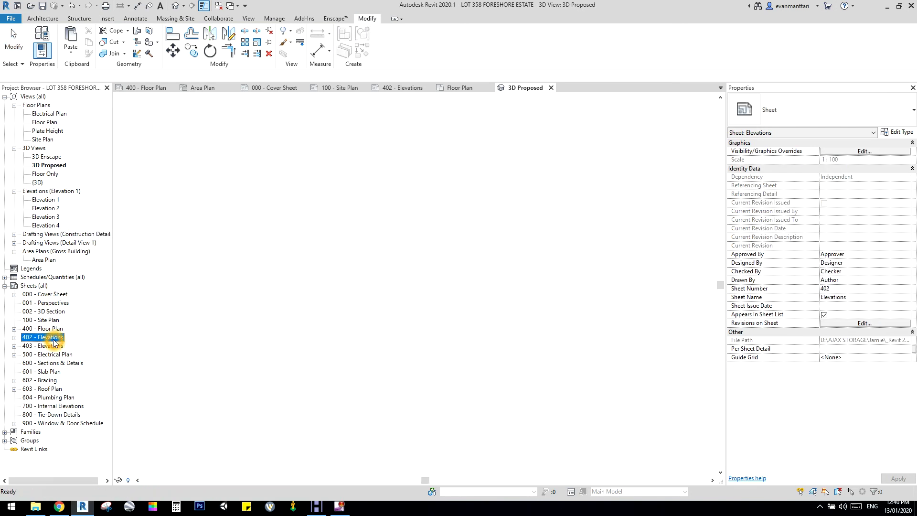
scroll(425, 287, "up", 5)
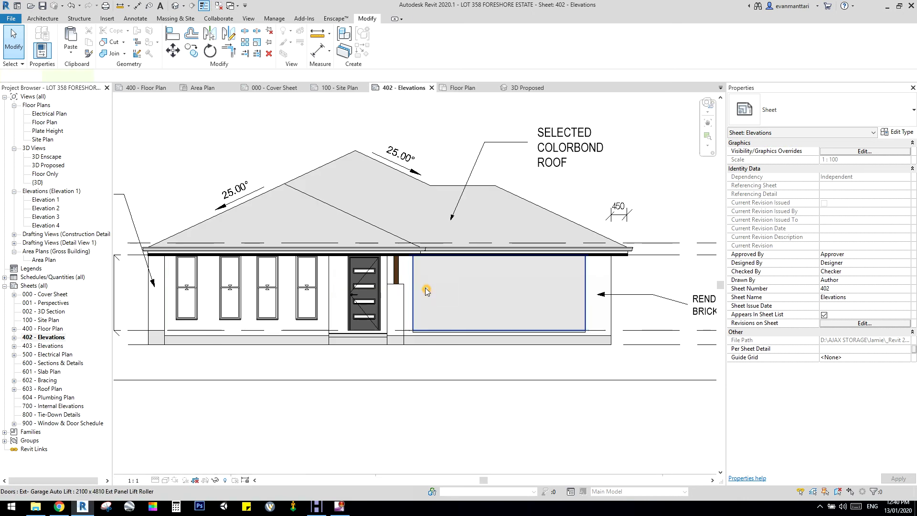
double_click(424, 287)
key("g")
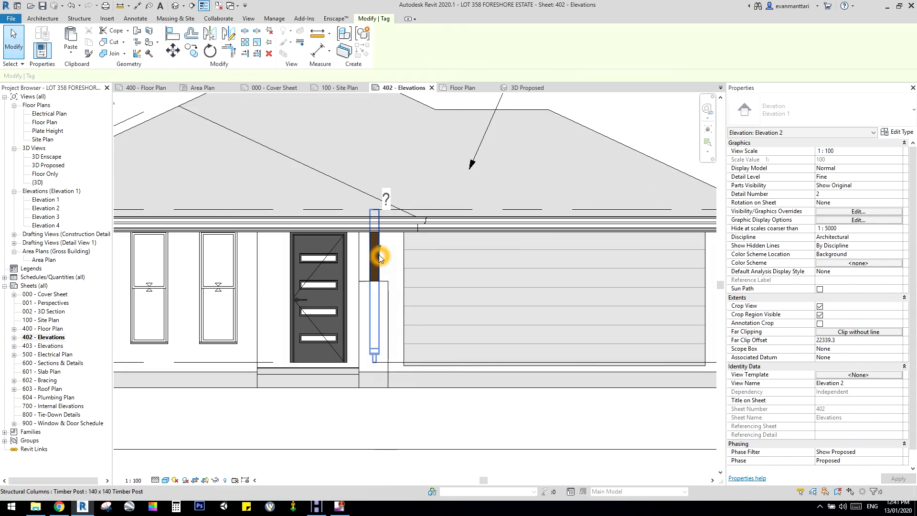
left_click(377, 255)
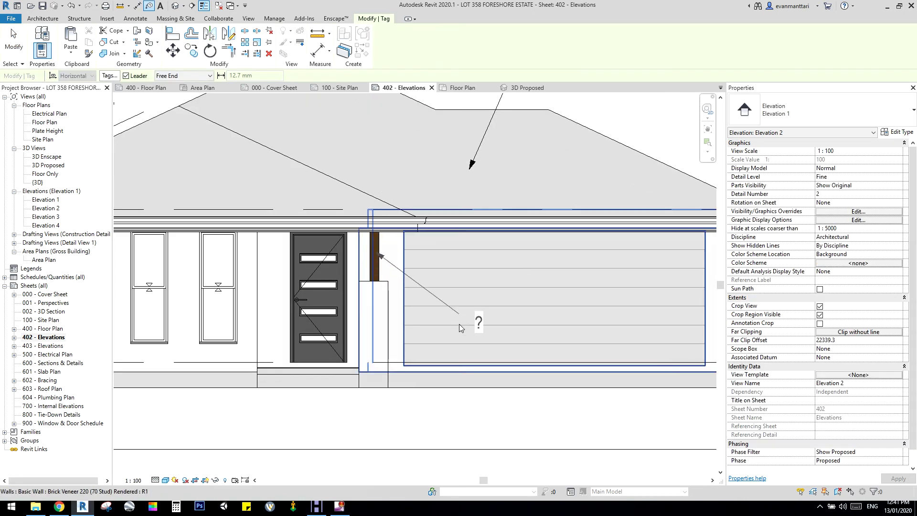
left_click(534, 403)
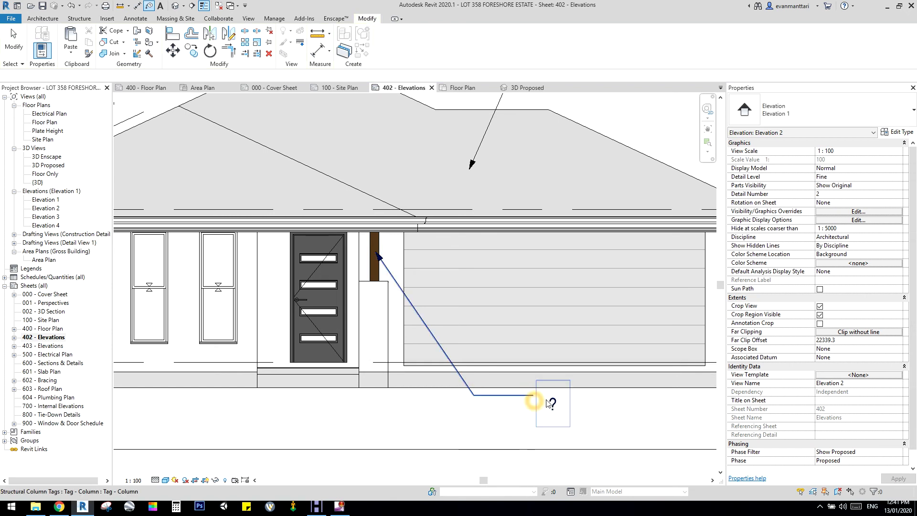
- Set the post tag's text to "140sq. HWD Post"
left_click(552, 402)
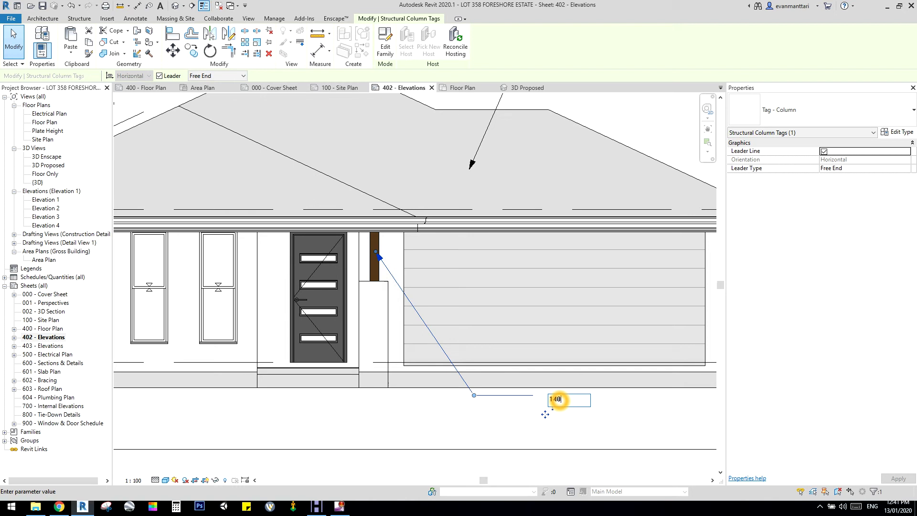
key("Caps_Lock")
type("140sq. ")
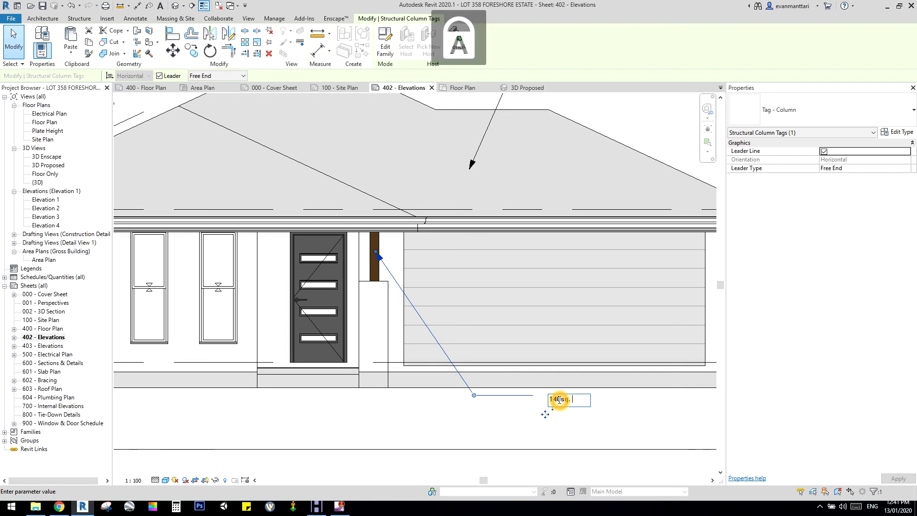
type("HW")
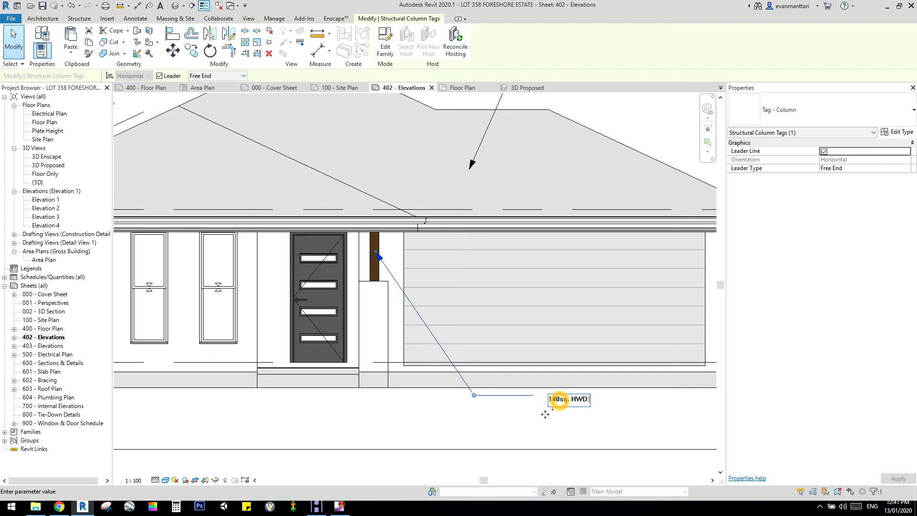
type("D")
key("Caps_Lock")
type("Post")
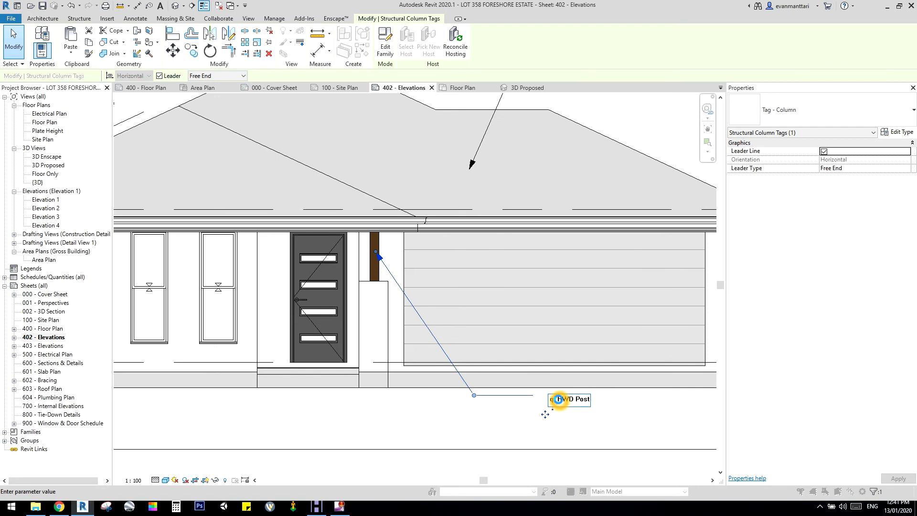
left_click(558, 399)
key("Return")
scroll(544, 411, "down", 3)
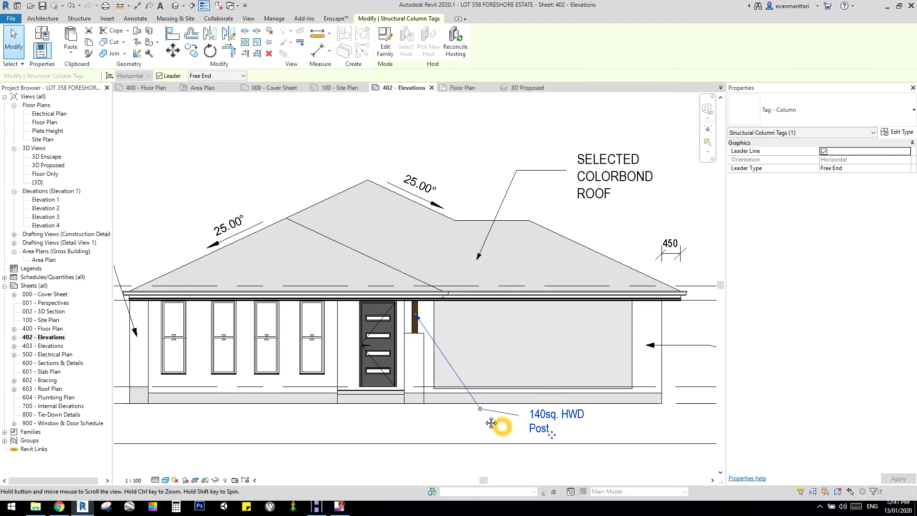
- Capitalise the last word of the post tag so it reads "140sq. HWD POST"
left_click(413, 407)
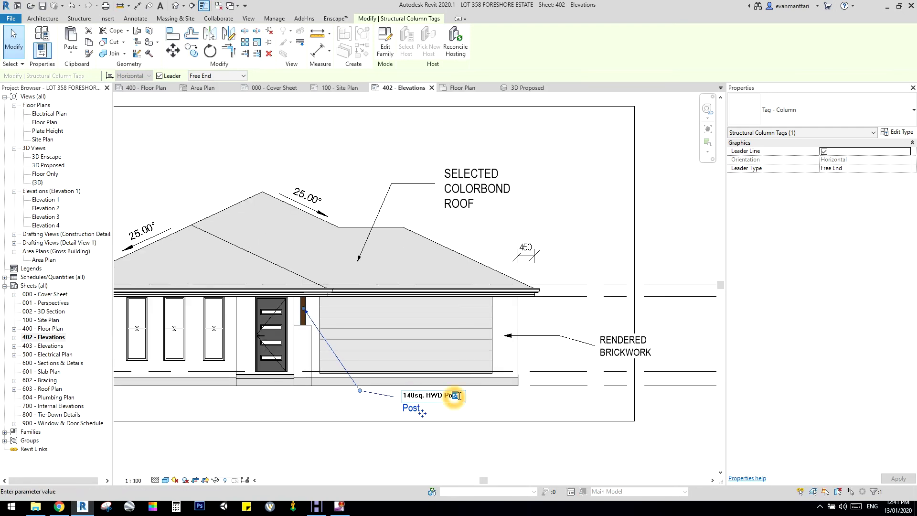
key("Caps_Lock")
type("OST")
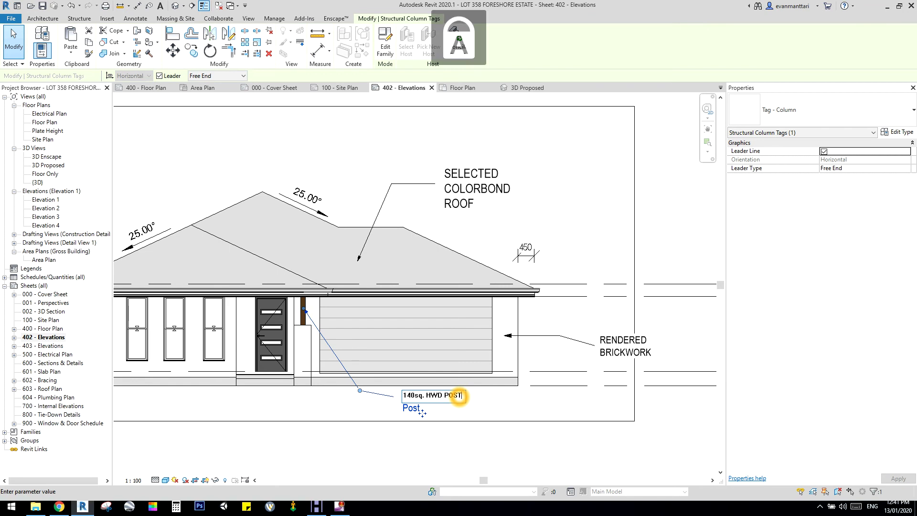
key("Return")
left_click(482, 259)
left_click(532, 414)
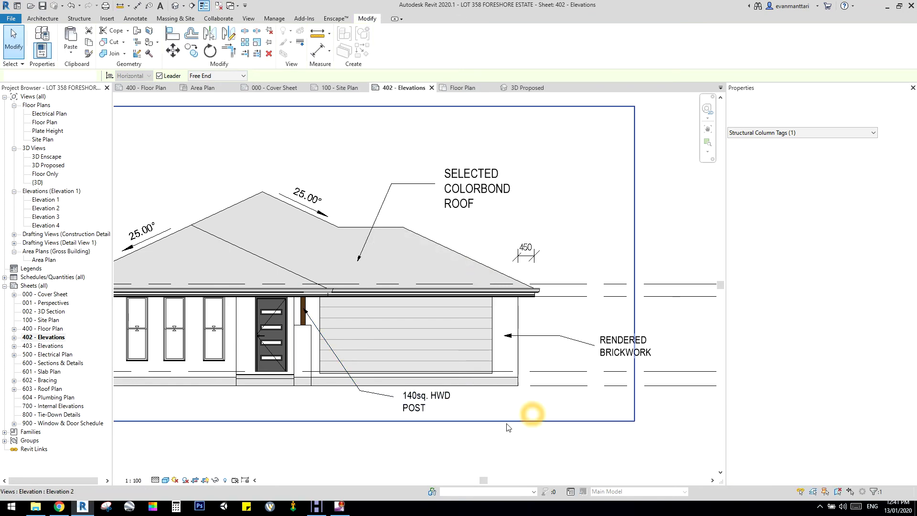
- Reposition the post tag below the garage door and adjust its leader elbow so the landing runs level with the text
middle_click_drag(509, 427, 482, 362)
left_click(351, 335)
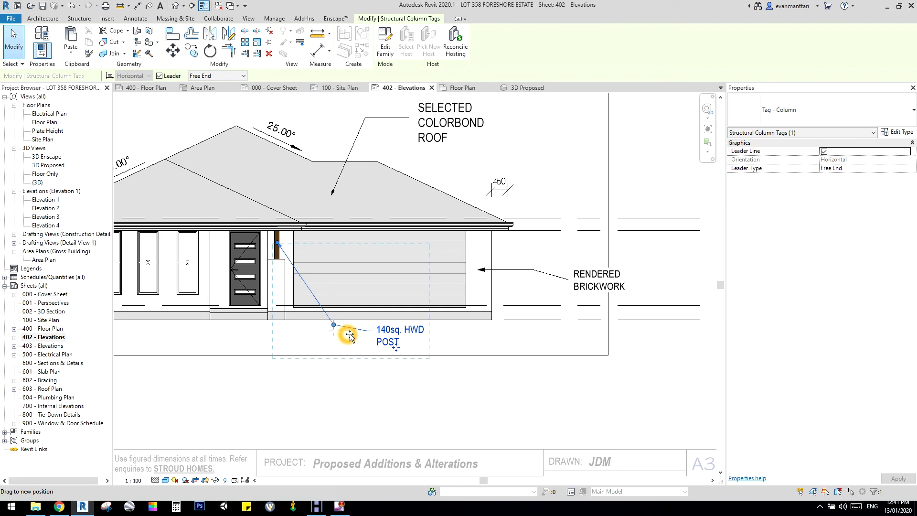
left_click_drag(334, 324, 333, 349)
left_click(335, 381)
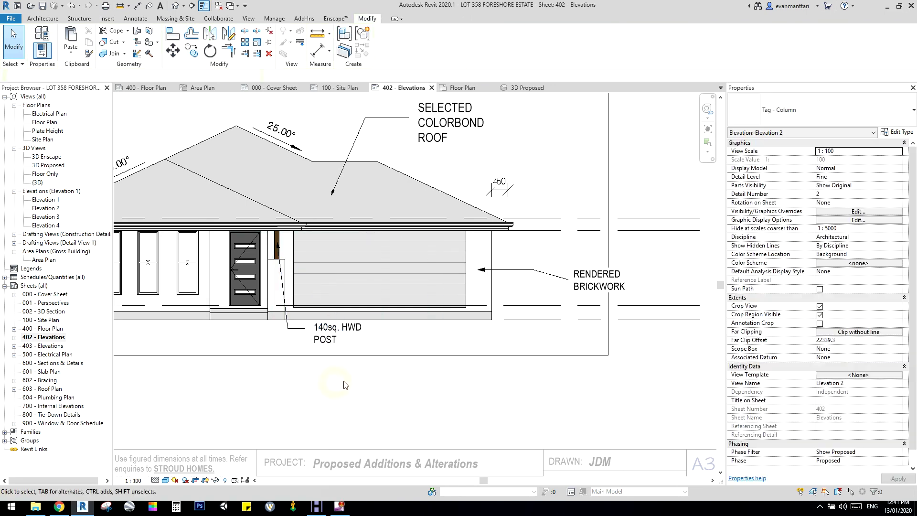
left_click(341, 337)
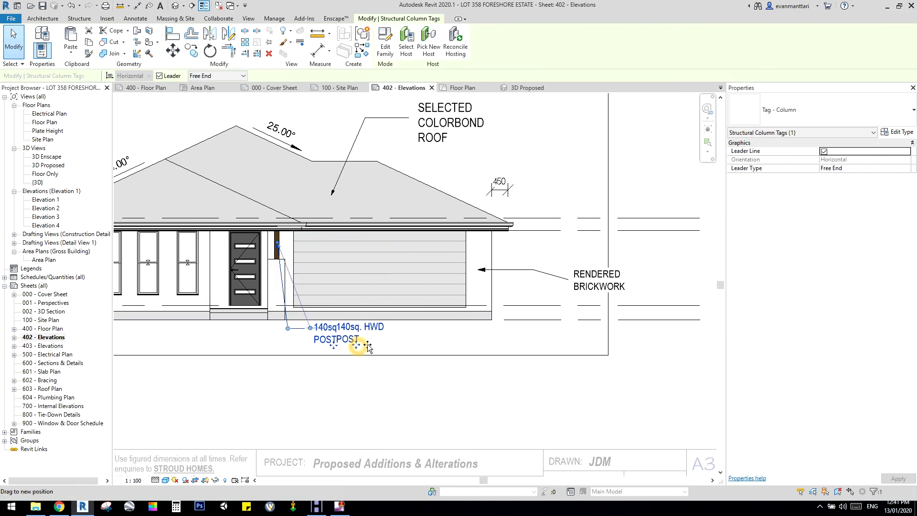
left_click_drag(358, 347, 375, 348)
middle_click_drag(375, 335, 492, 317)
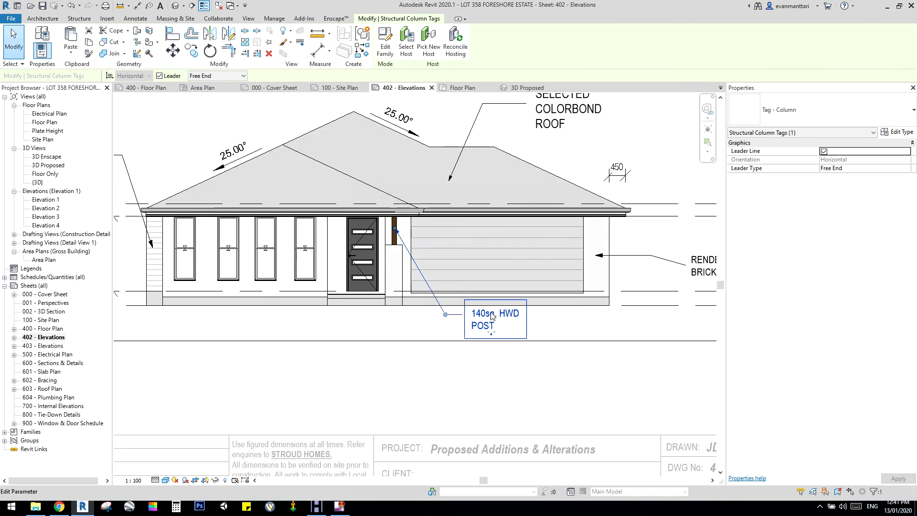
scroll(492, 317, "up", 2)
left_click(503, 311)
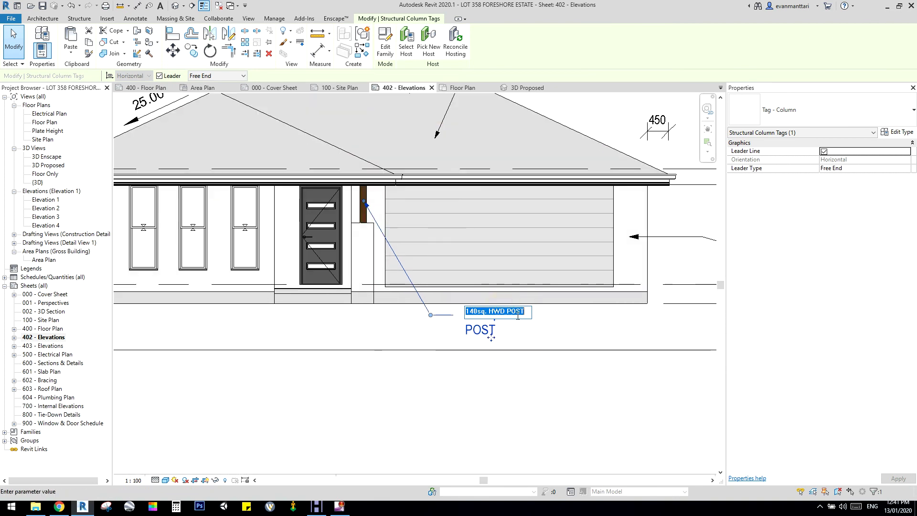
middle_click_drag(335, 316, 393, 316)
scroll(427, 247, "down", 2)
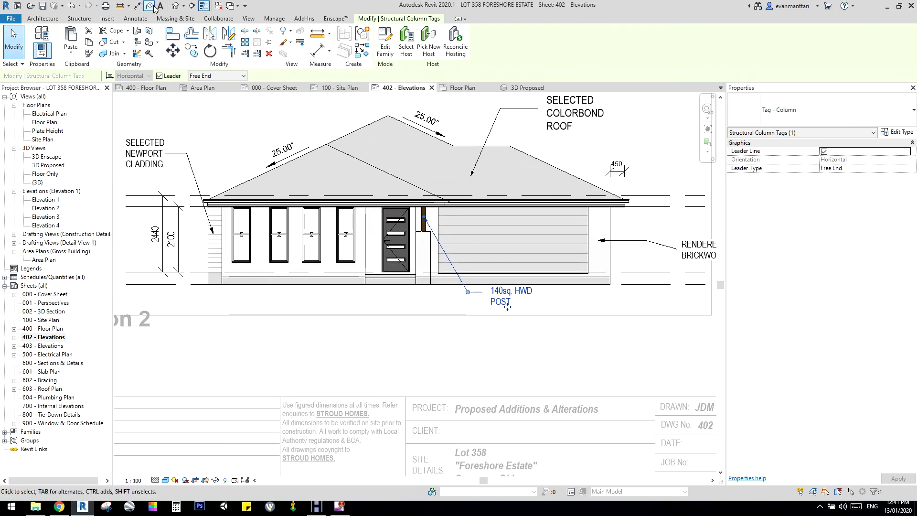
- Place the text note "470sq. RENDERED BRICK PIER" below the front porch in Elevation 2, dismissing the save reminder
left_click(123, 21)
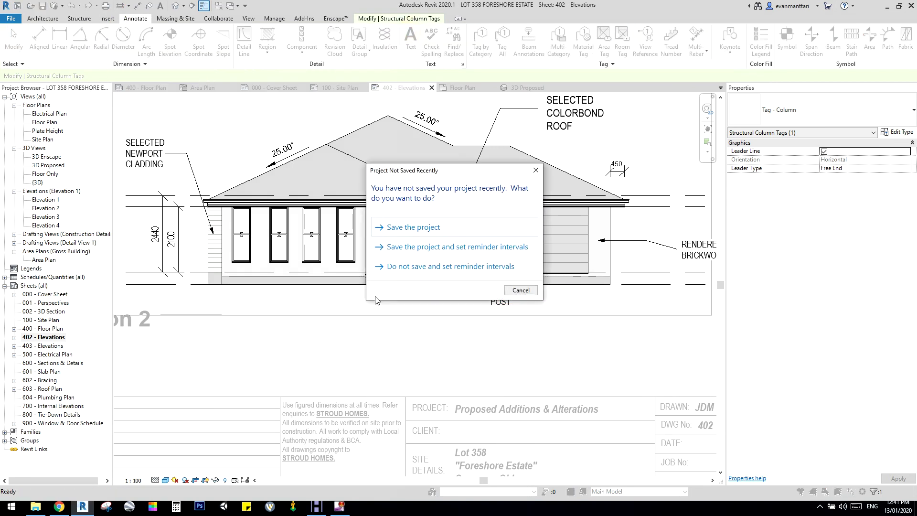
left_click(520, 290)
left_click(359, 298)
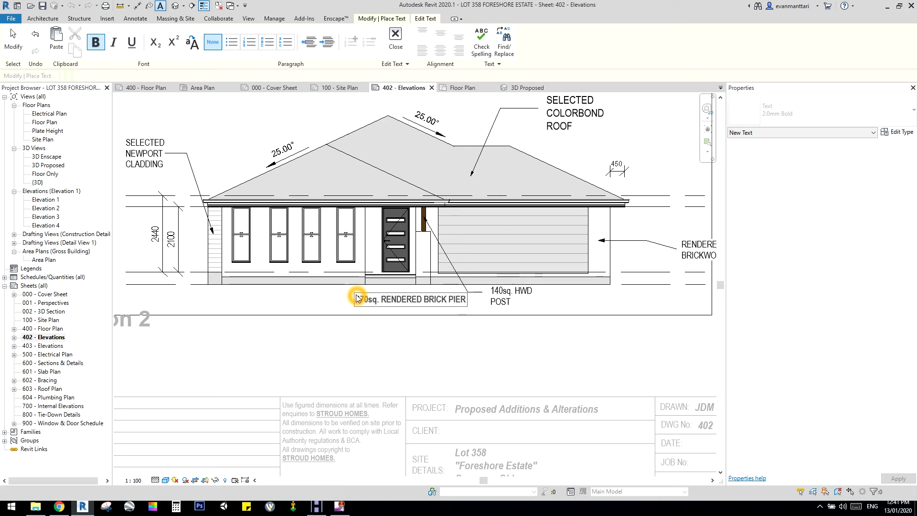
left_click(363, 339)
- Change the pier note to the 2.0mm text type, wrap it onto two lines and shift it away from the post tag
left_click(391, 300)
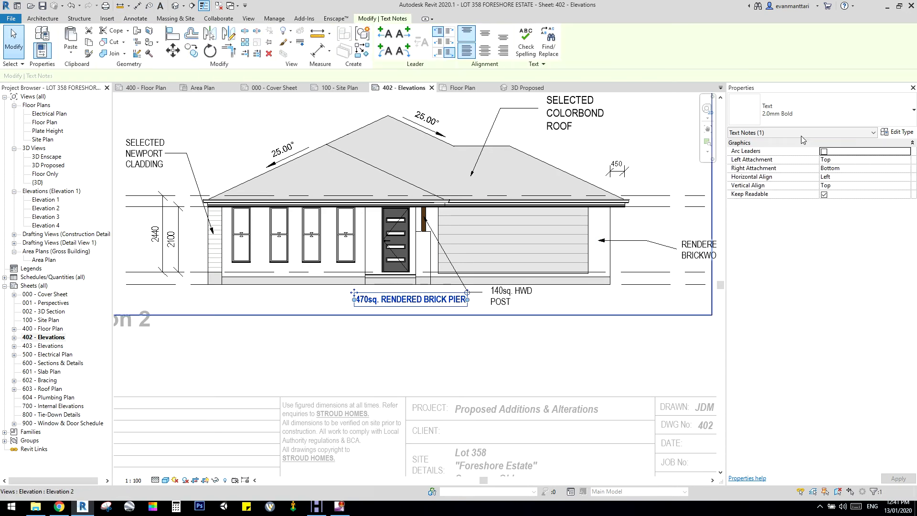
left_click(812, 112)
left_click(795, 225)
scroll(451, 300, "up", 2)
scroll(452, 300, "up", 1)
left_click_drag(480, 300, 431, 301)
left_click_drag(336, 285, 303, 291)
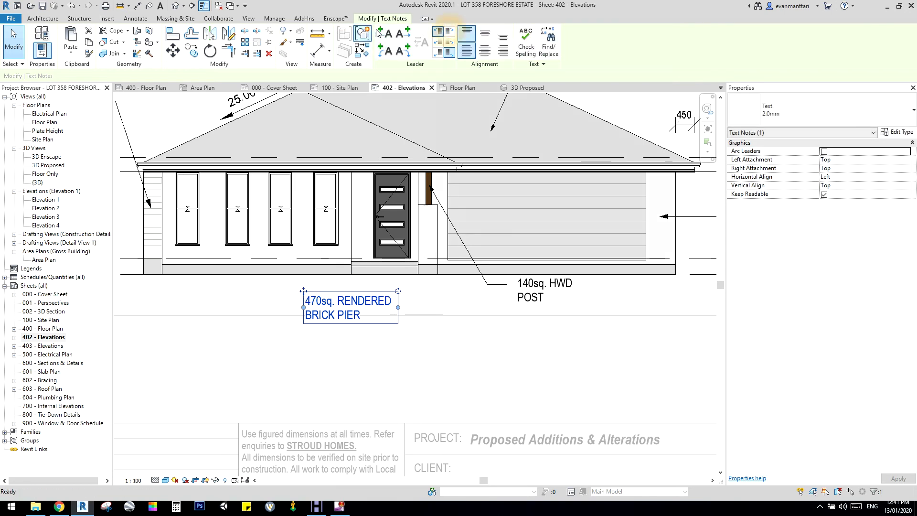
- Add a leader to the pier note, with its arrowhead on the rendered pier
left_click(402, 33)
left_click_drag(503, 300, 426, 244)
left_click(444, 313)
scroll(444, 314, "down", 2)
- Adjust the pier note's leader elbow so the landing runs level from the text before rising to the pier
left_click(400, 311)
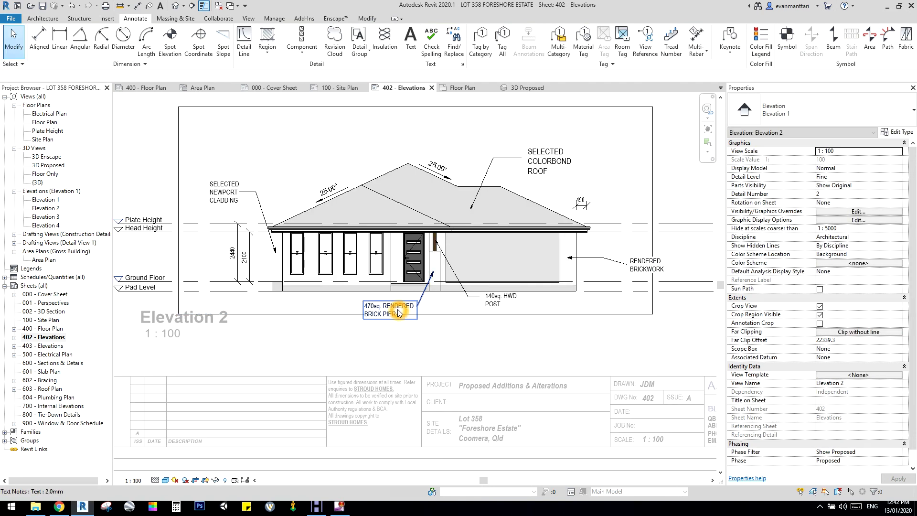
middle_click_drag(459, 316, 401, 326)
scroll(401, 325, "up", 3)
left_click_drag(349, 284, 354, 317)
left_click(387, 364)
scroll(392, 361, "down", 2)
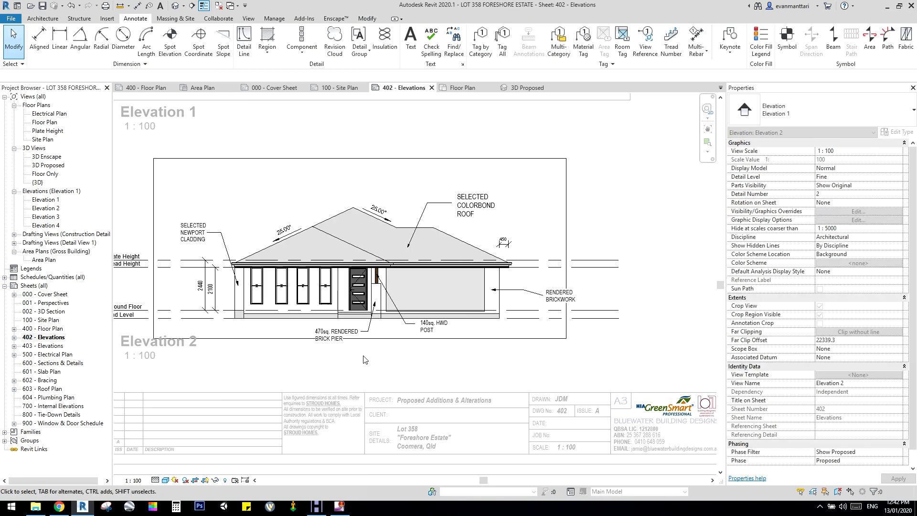
- Move the 140sq. HWD POST tag slightly lower, toward the height of the pier note
left_click(329, 340)
left_click(426, 329)
scroll(426, 329, "up", 4)
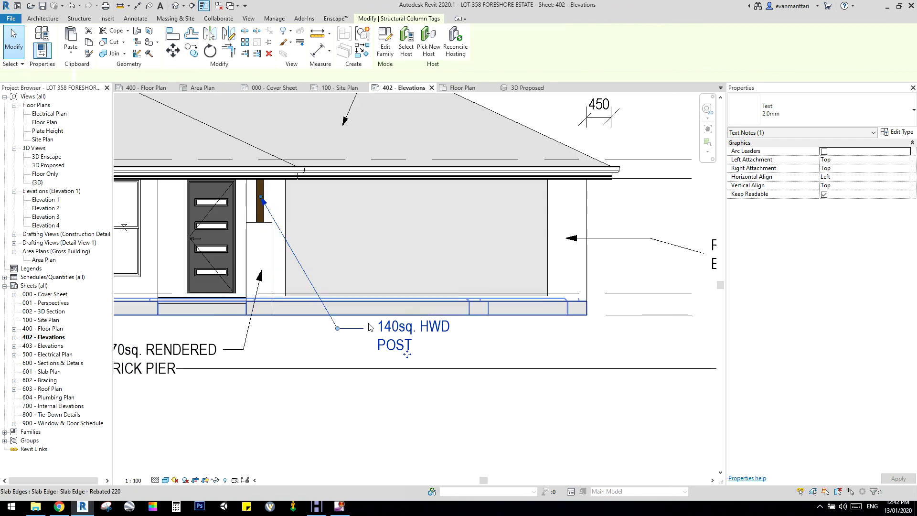
scroll(310, 436, "down", 2)
left_click(321, 409)
scroll(321, 410, "down", 1)
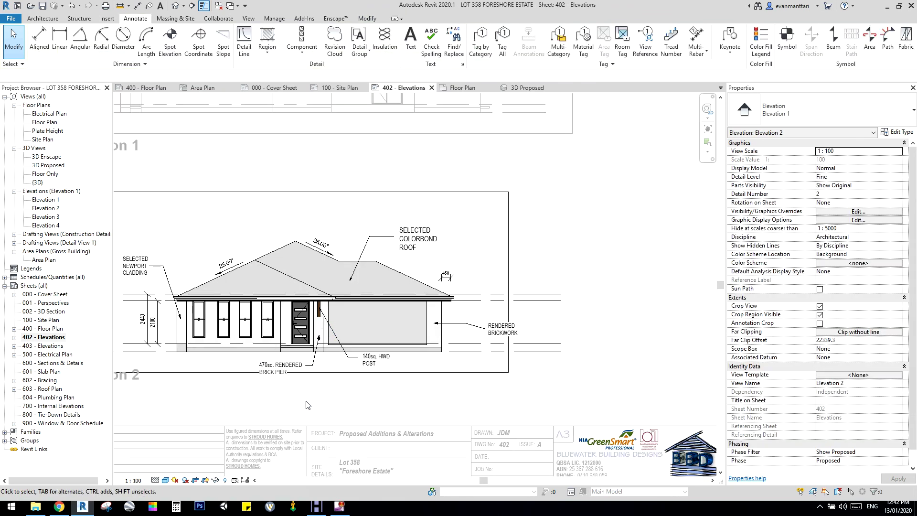
left_click(281, 366)
left_click(371, 361)
scroll(366, 375, "up", 3)
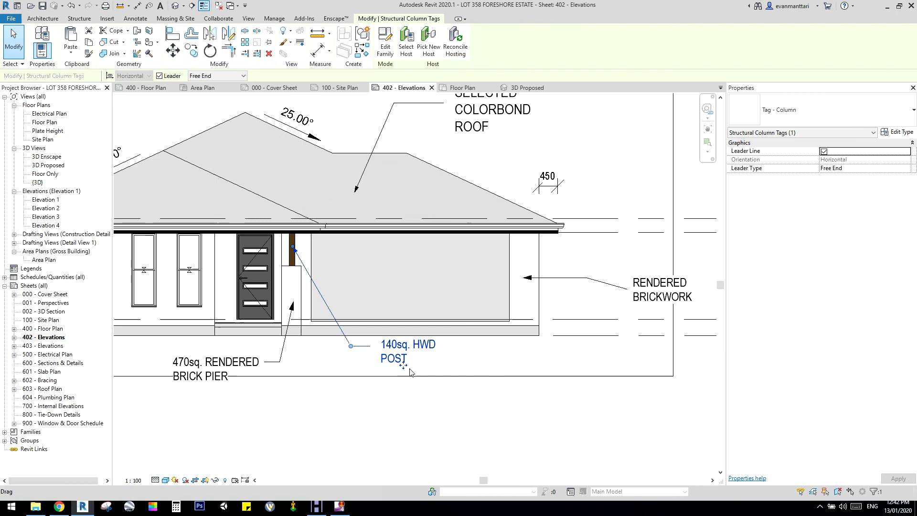
left_click_drag(411, 377, 411, 379)
left_click(348, 418)
scroll(348, 418, "down", 3)
- Move the 470sq. RENDERED BRICK PIER note up slightly to line up with the post tag
left_click(261, 383)
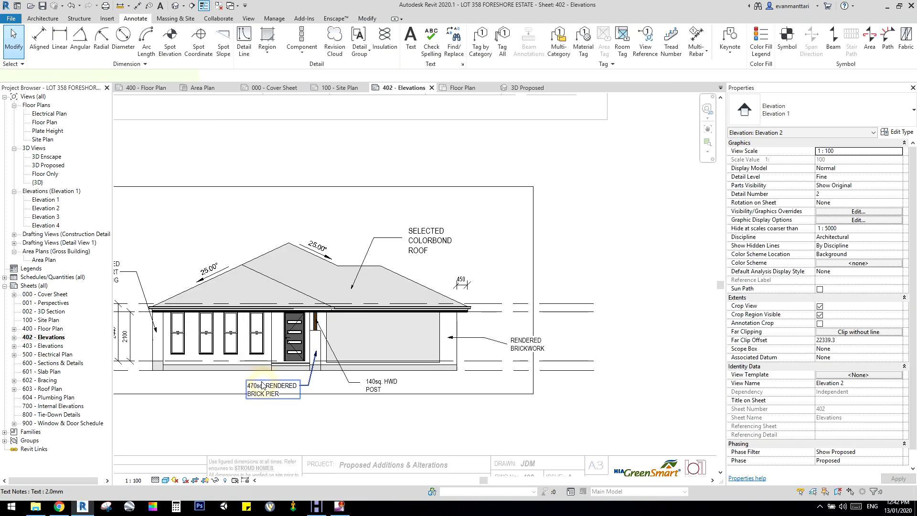
scroll(262, 383, "up", 3)
left_click_drag(243, 383, 243, 374)
scroll(245, 375, "down", 4)
left_click(437, 424)
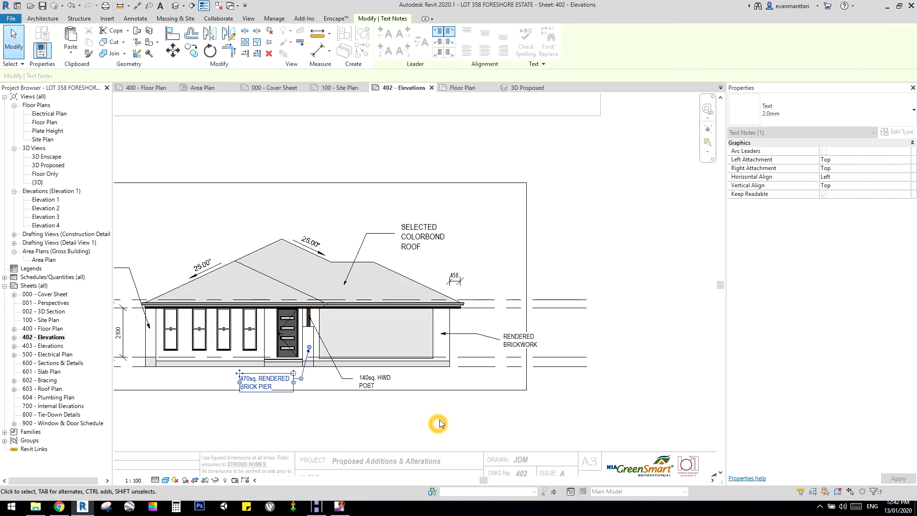
- Straighten the RENDERED BRICKWORK wall tag's leader into a horizontal line beside the garage and review Elevation 2
scroll(440, 424, "down", 4)
scroll(477, 371, "up", 6)
left_click(478, 371)
mouse_move(384, 371)
left_mouse_down()
mouse_move(385, 357)
mouse_move(384, 370)
left_mouse_up()
left_click(477, 231)
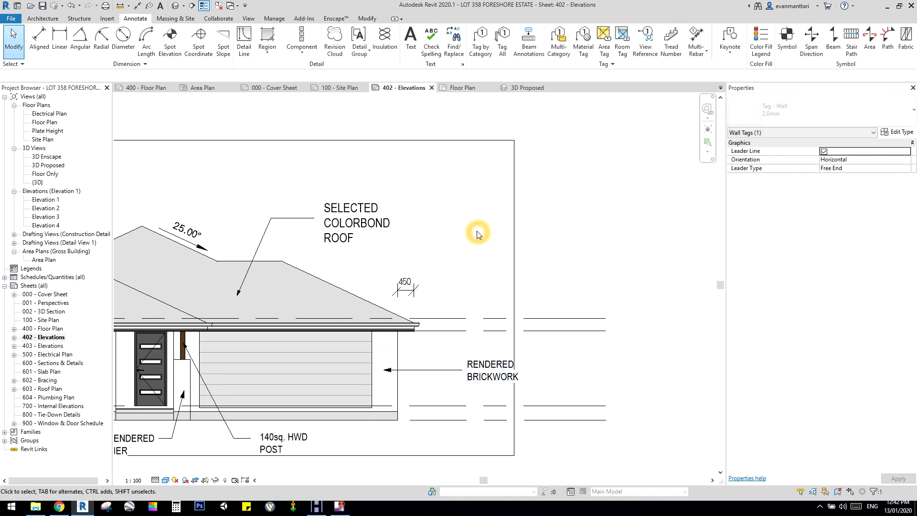
scroll(477, 232, "down", 5)
scroll(289, 339, "up", 2)
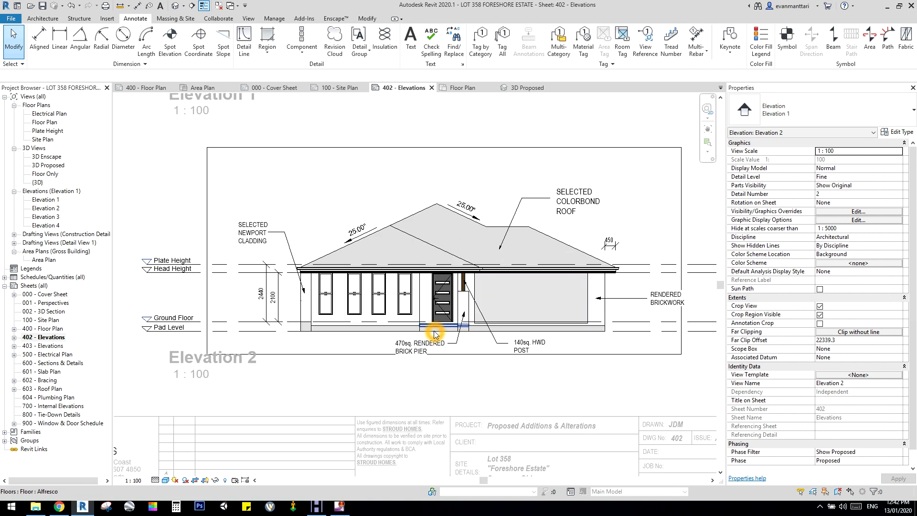
middle_click_drag(436, 356, 432, 404)
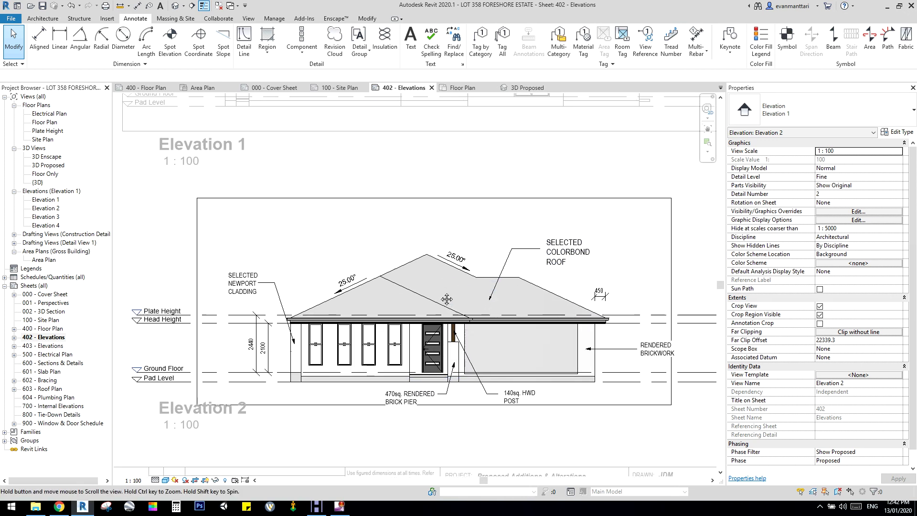
- Change the SELECTED COLORBOND ROOF tag in Elevation 2 to the 2.0mm tag type
scroll(556, 256, "up", 5)
middle_click_drag(519, 262, 477, 236)
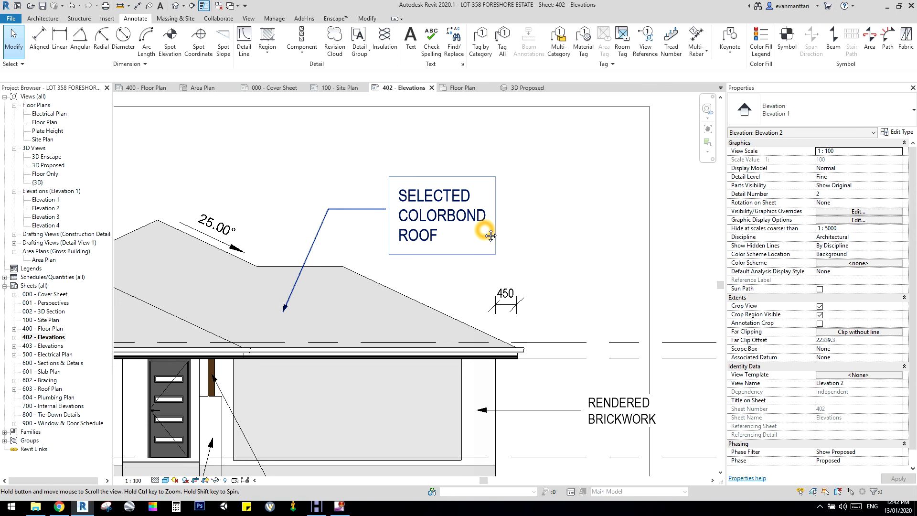
middle_click_drag(462, 220, 358, 190)
scroll(520, 392, "up", 1)
scroll(520, 392, "up", 3)
scroll(477, 352, "down", 4)
scroll(526, 378, "down", 2)
middle_click_drag(448, 245, 352, 197)
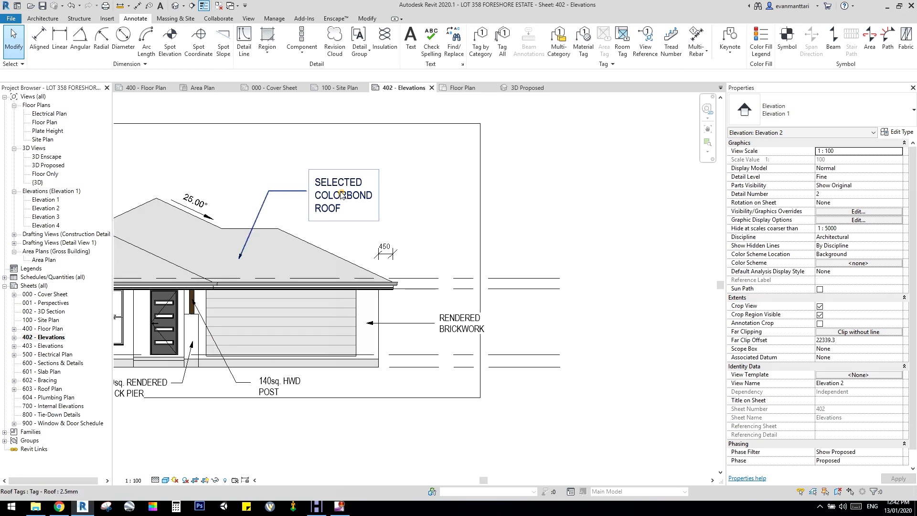
left_click(342, 195)
left_click(802, 116)
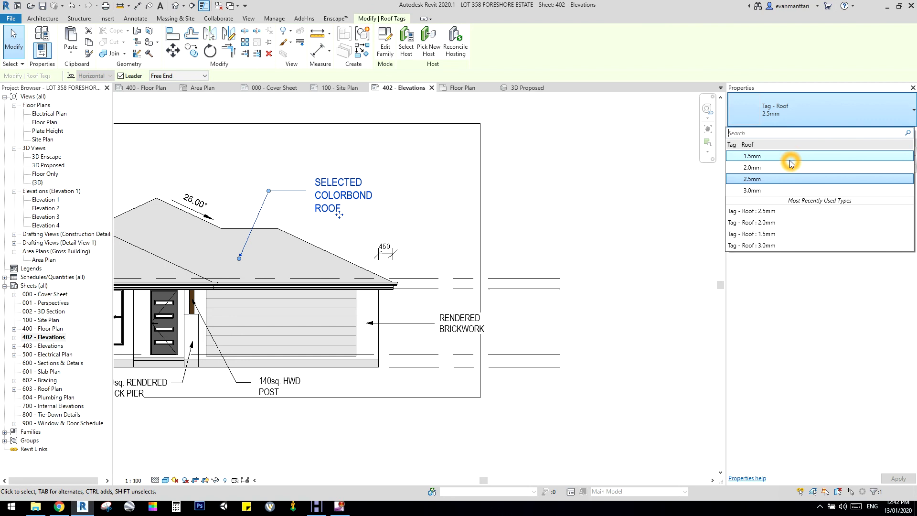
left_click(764, 171)
left_click(406, 204)
left_click(479, 337)
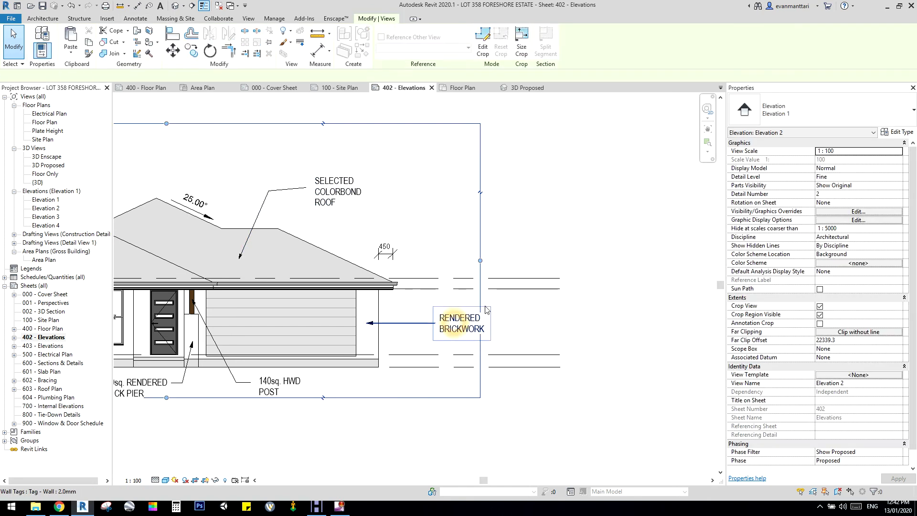
- Try the 3.0mm type on Elevation 2's RENDERED BRICKWORK wall tag and restore it to 2.0mm
left_click(454, 324)
left_click(812, 110)
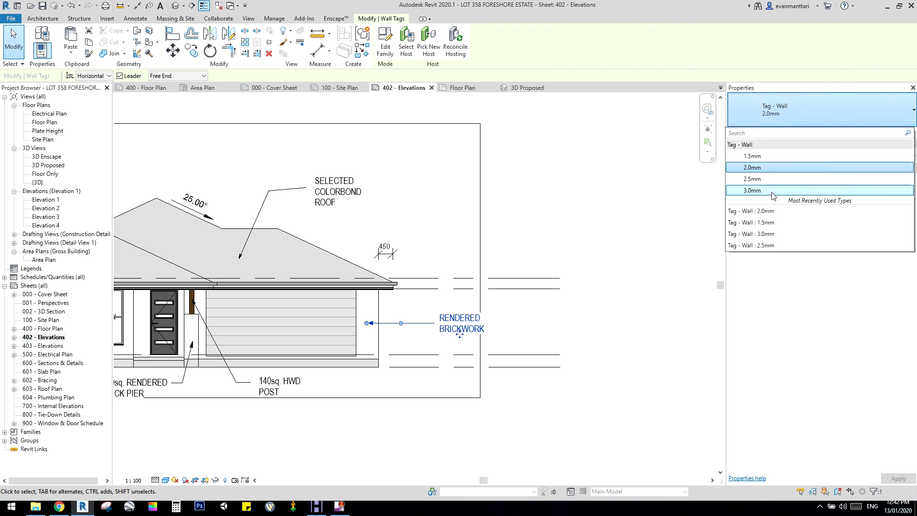
left_click(772, 191)
middle_click_drag(470, 330, 470, 275)
scroll(457, 274, "up", 3)
scroll(451, 292, "down", 2)
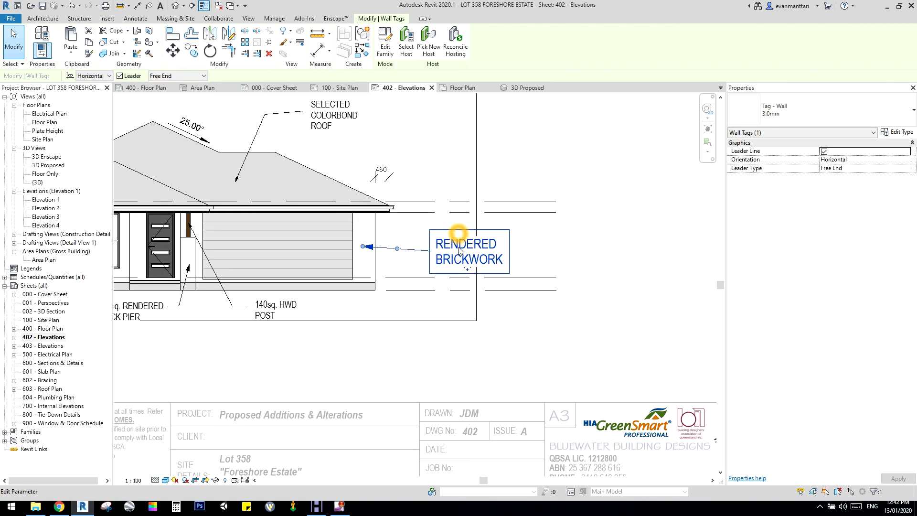
scroll(457, 235, "down", 2)
left_click(795, 106)
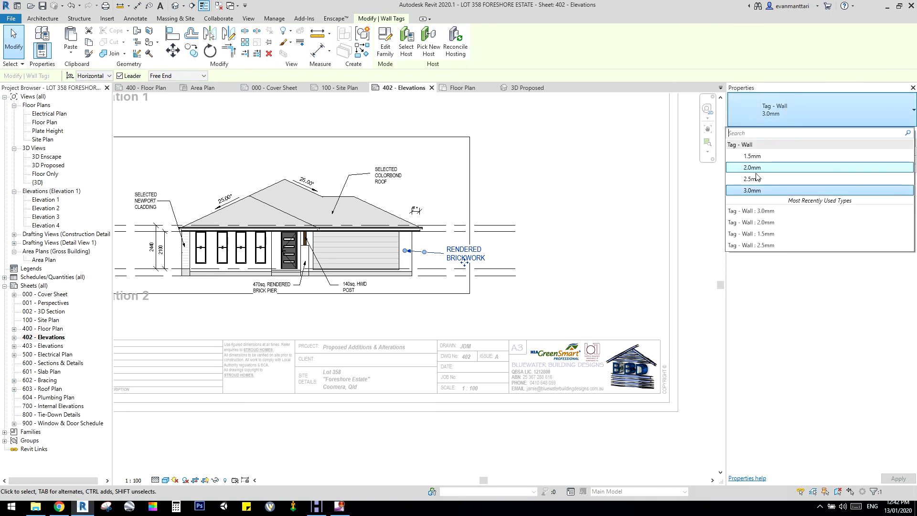
left_click(759, 165)
double_click(522, 177)
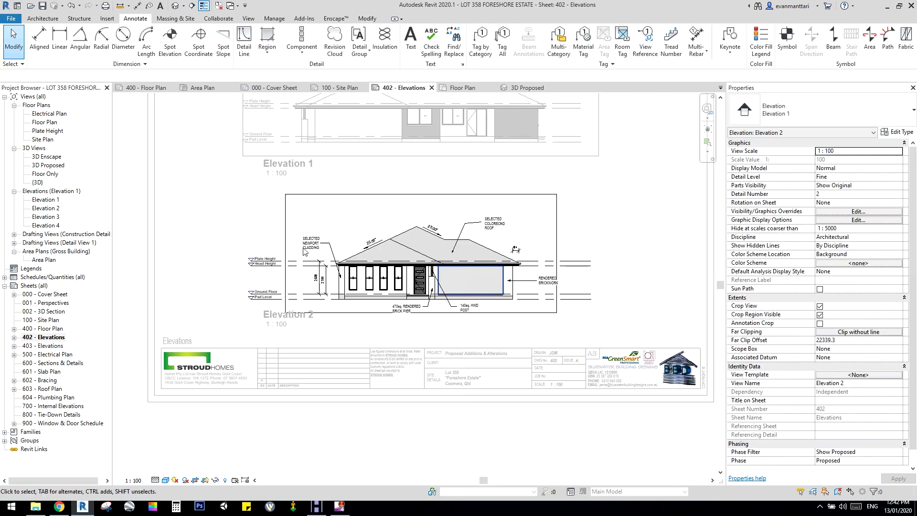
- Adjust the leader elbow of Elevation 2's roof tag so the landing runs level from the text
scroll(402, 301, "up", 5)
left_click(543, 305)
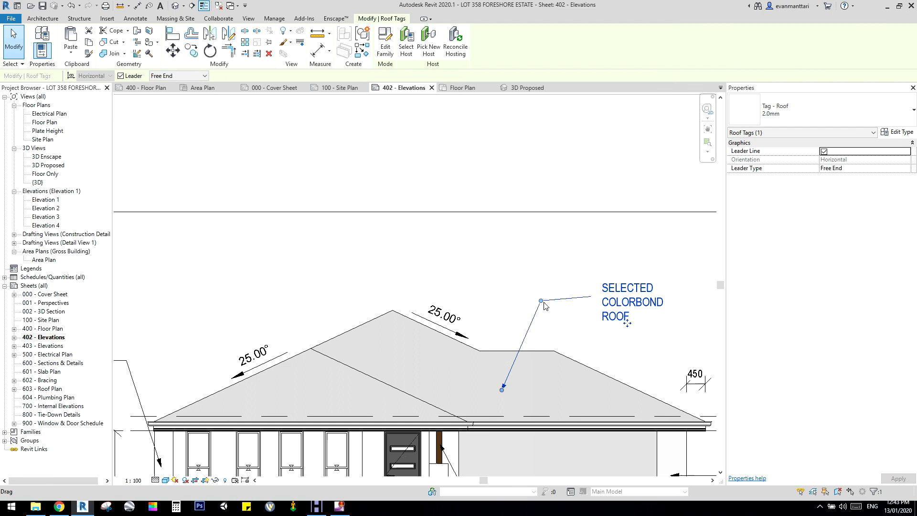
left_click_drag(556, 295, 555, 296)
left_click(459, 262)
scroll(459, 262, "down", 3)
middle_click_drag(287, 255, 352, 193)
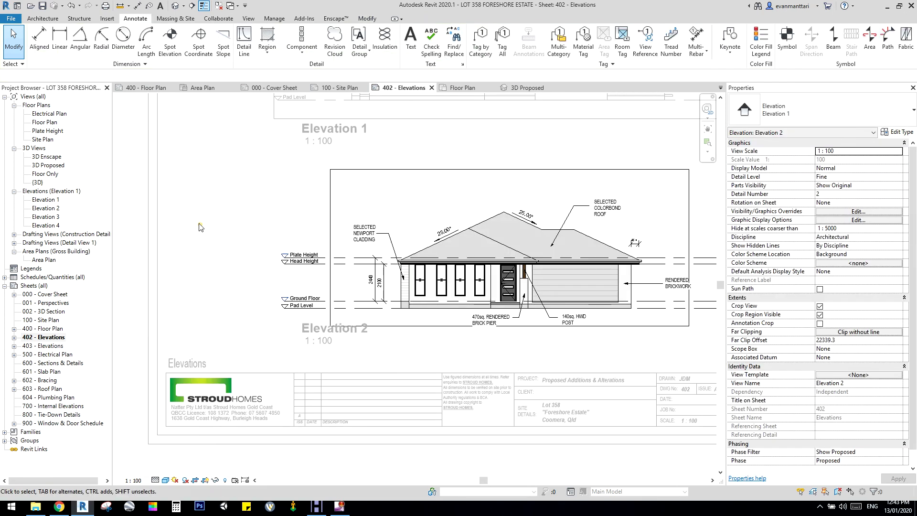
- Leave the Elevation 2 viewport, activate Elevation 1 and tag its roof with a SELECTED COLORBOND ROOF note above the roofline
double_click(201, 224)
middle_click_drag(260, 210, 260, 238)
scroll(425, 239, "down", 1)
middle_click_drag(425, 239, 385, 388)
double_click(436, 267)
scroll(436, 263, "up", 2)
key("t")
key("g")
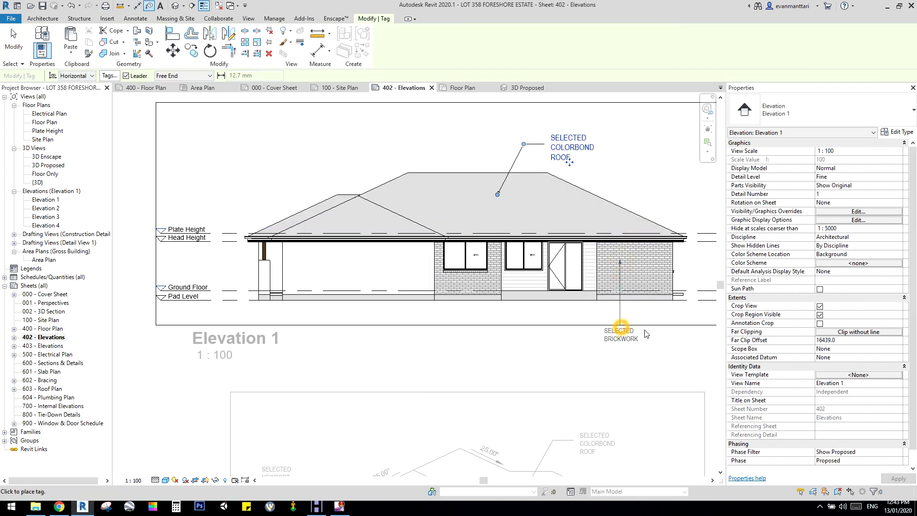
- Tag Elevation 1's walls with SELECTED BRICKWORK at both brick sections, SELECTED NEWPORT CLADDING and RENDERED BRICKWORK, aligning the notes below the pad level
left_click(657, 331)
left_click(531, 280)
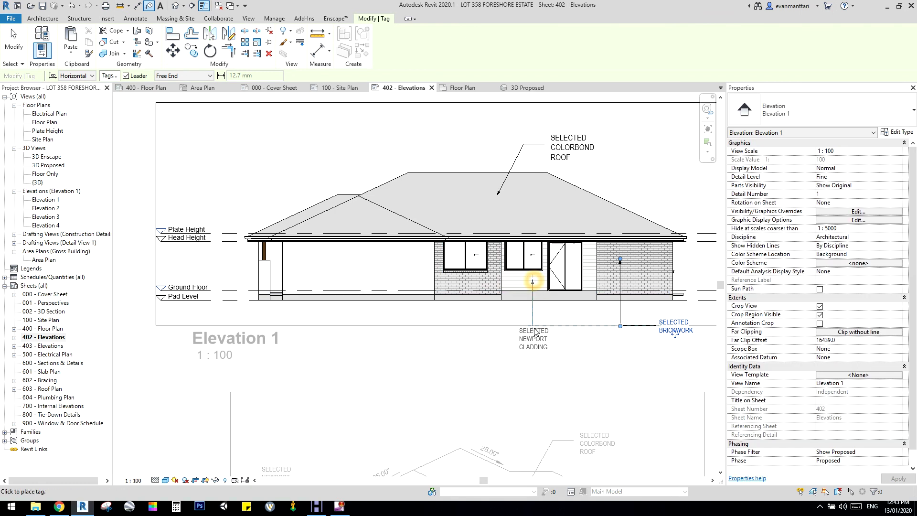
left_click(486, 328)
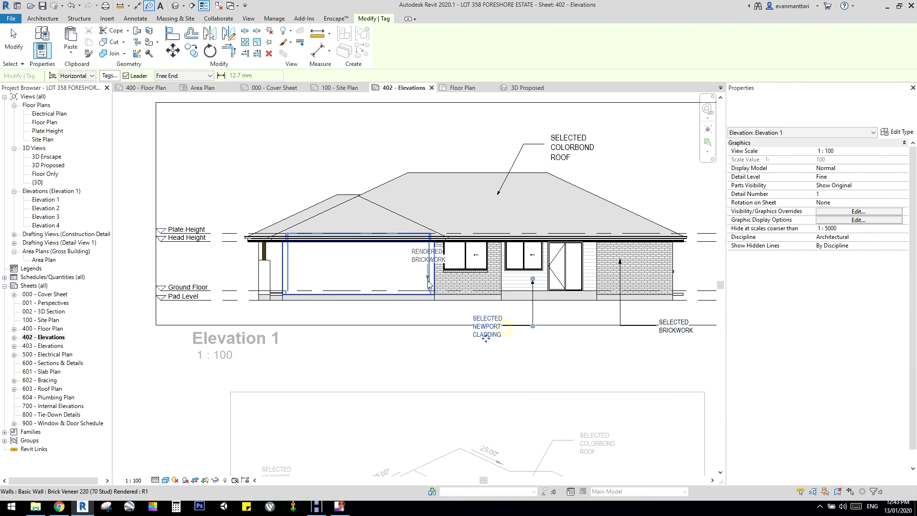
left_click(452, 287)
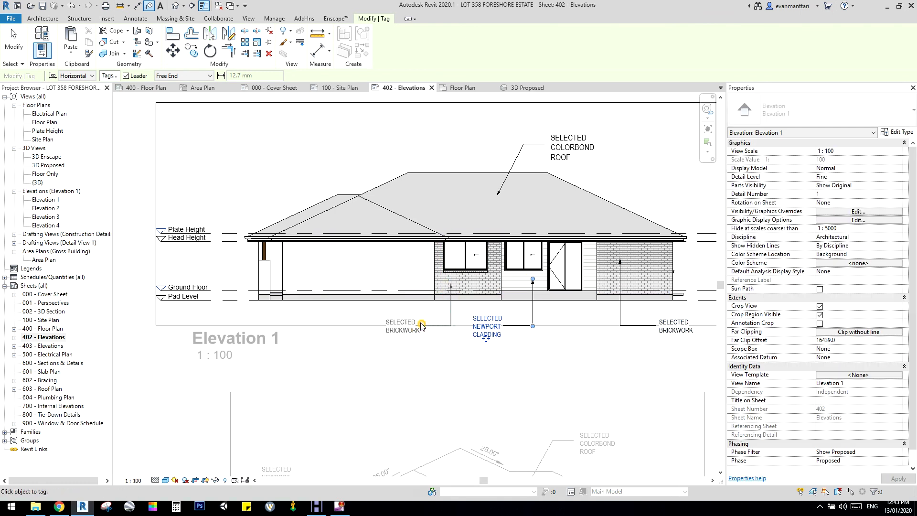
left_click(421, 325)
left_click(346, 324)
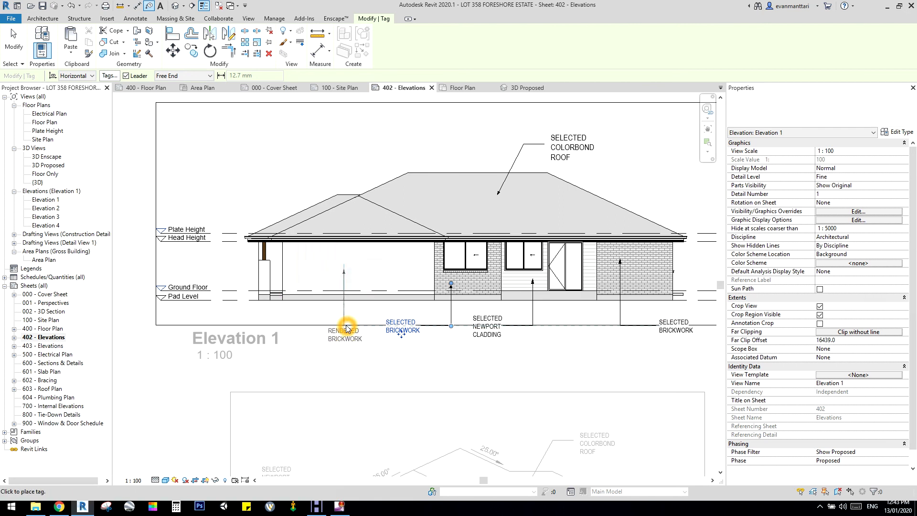
left_click(321, 329)
left_click(264, 262)
left_click(239, 254)
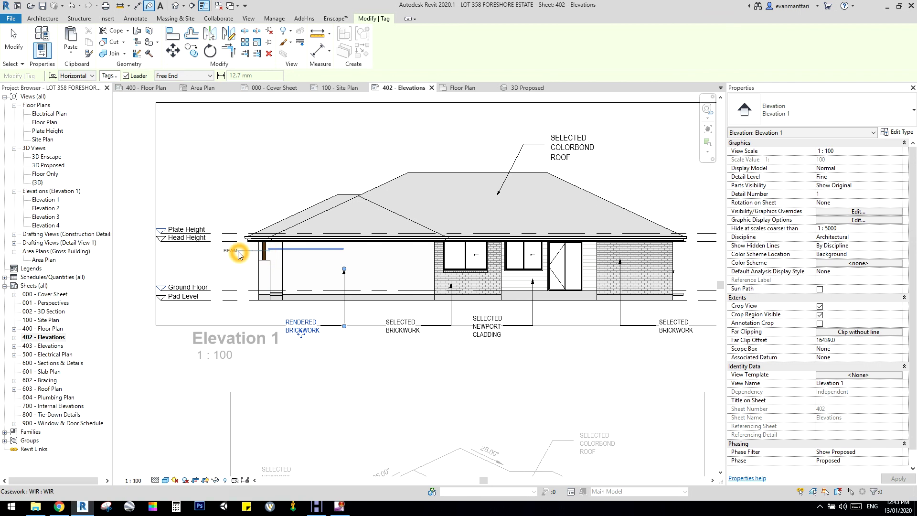
scroll(258, 254, "up", 5)
key("Escape")
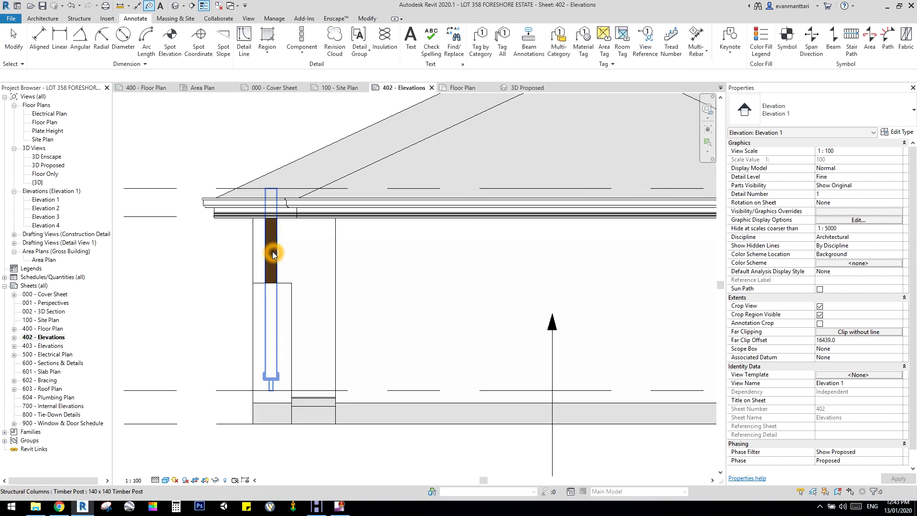
key("t")
key("g")
left_click(268, 265)
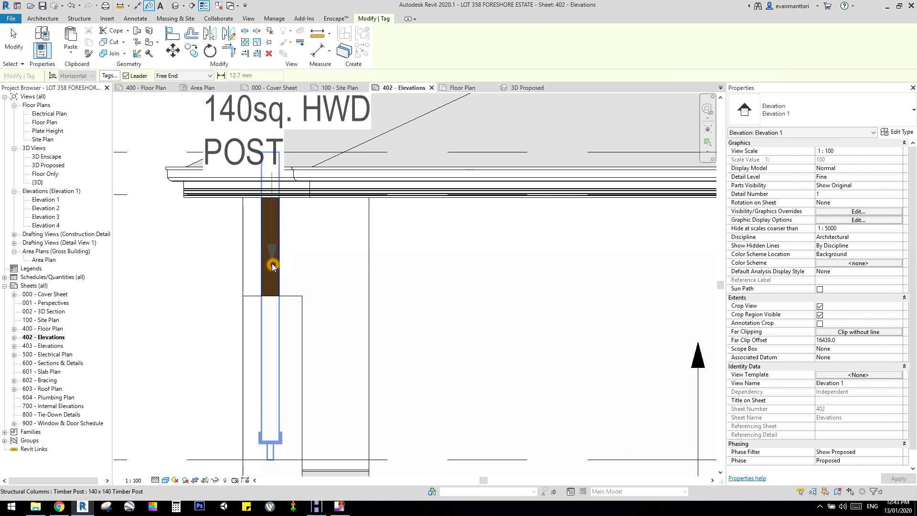
scroll(267, 263, "down", 3)
scroll(345, 247, "down", 4)
key("Escape")
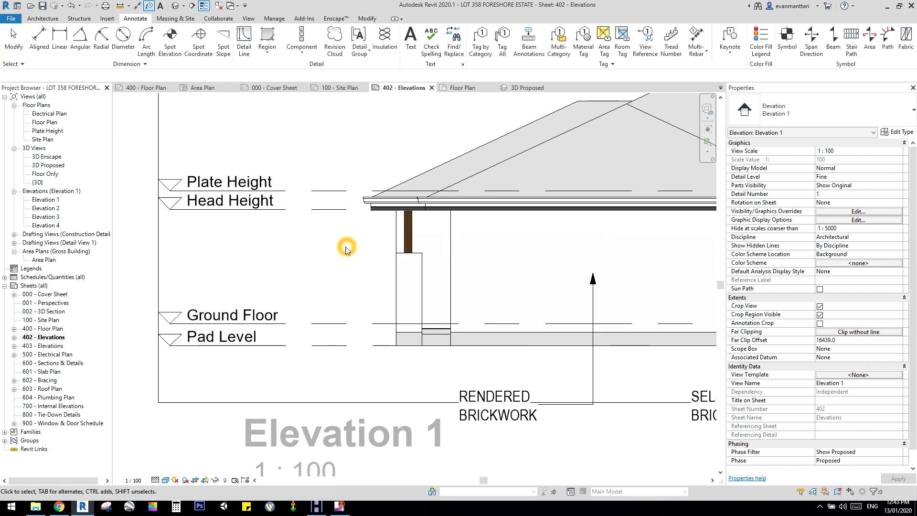
- Tag the timber post in Elevation 1 with a 140sq. HWD POST note placed beside it, outside the house
scroll(354, 244, "up", 4)
key("t")
key("g")
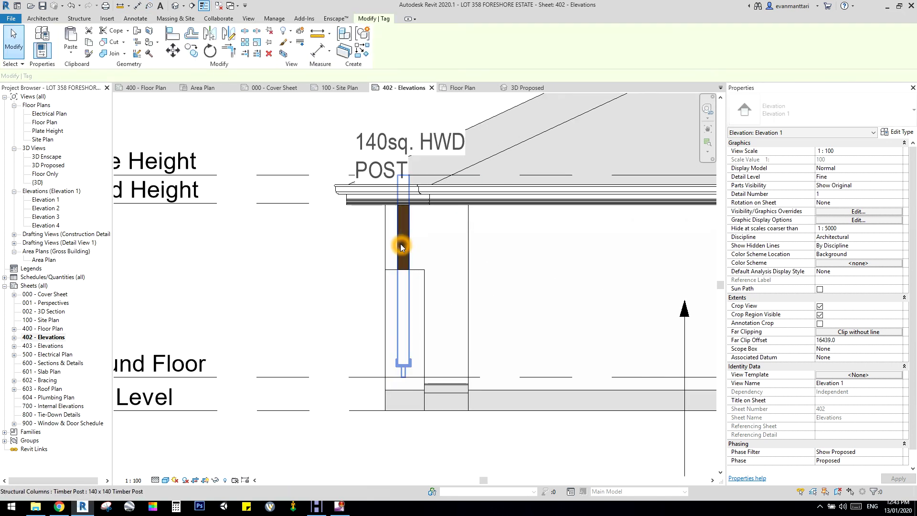
left_click(404, 243)
left_click(254, 246)
scroll(254, 246, "down", 6)
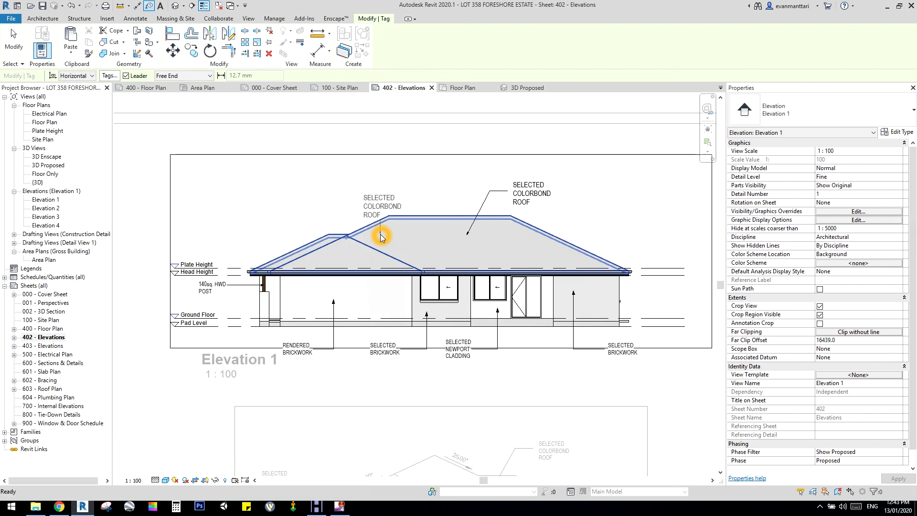
key("Escape")
key("Escape")
- Check the Elevation 1 tags, hide that view's crop region and deactivate the view
scroll(218, 328, "up", 7)
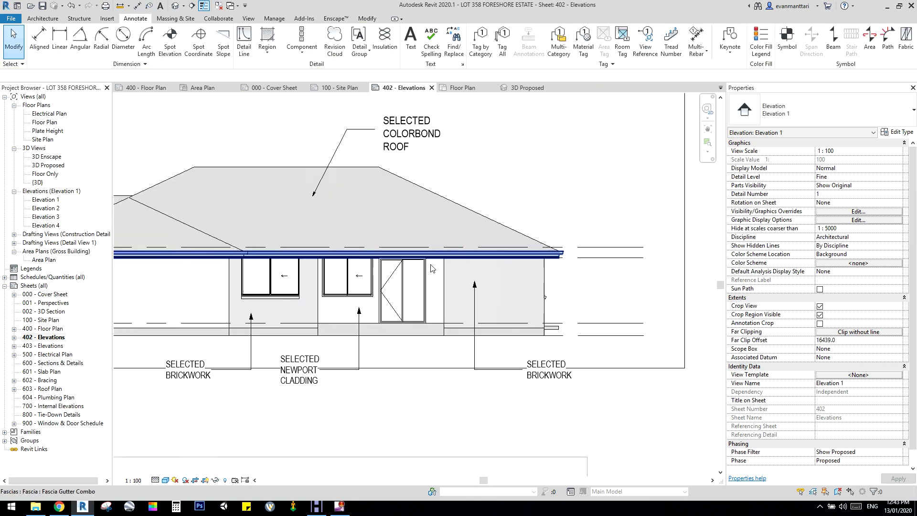
scroll(218, 332, "down", 7)
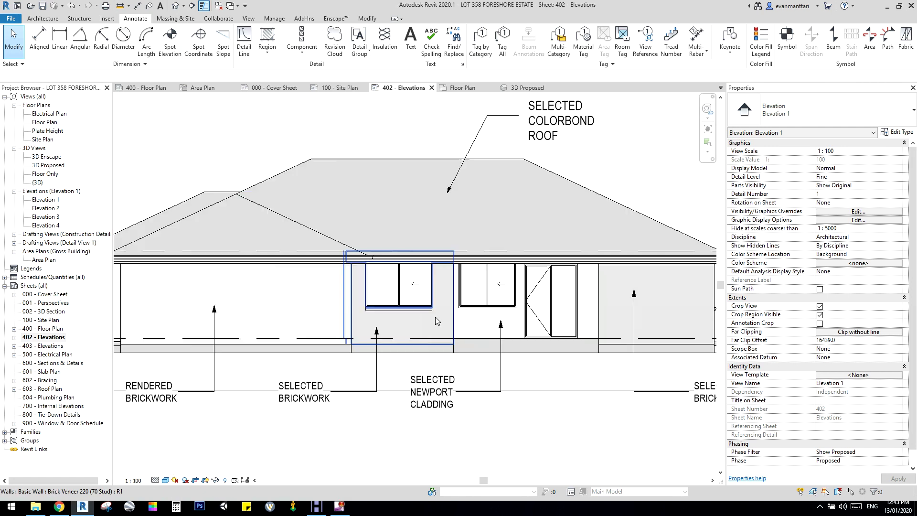
scroll(265, 258, "down", 2)
middle_click_drag(295, 244, 337, 147)
left_click(211, 429)
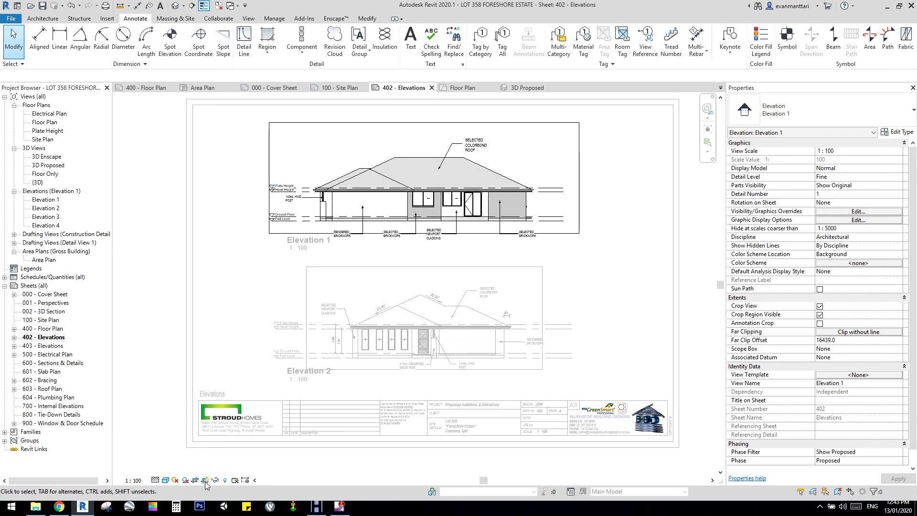
right_click(160, 301)
left_click(139, 309)
right_click(140, 310)
left_click(184, 352)
- Activate Elevation 2 on the sheet, hide its crop region and deactivate the view
double_click(407, 284)
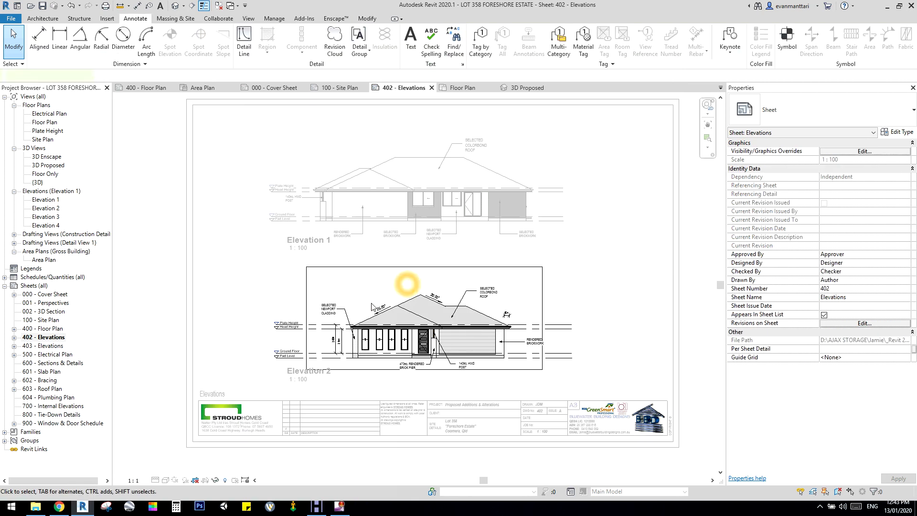
left_click(205, 480)
double_click(149, 321)
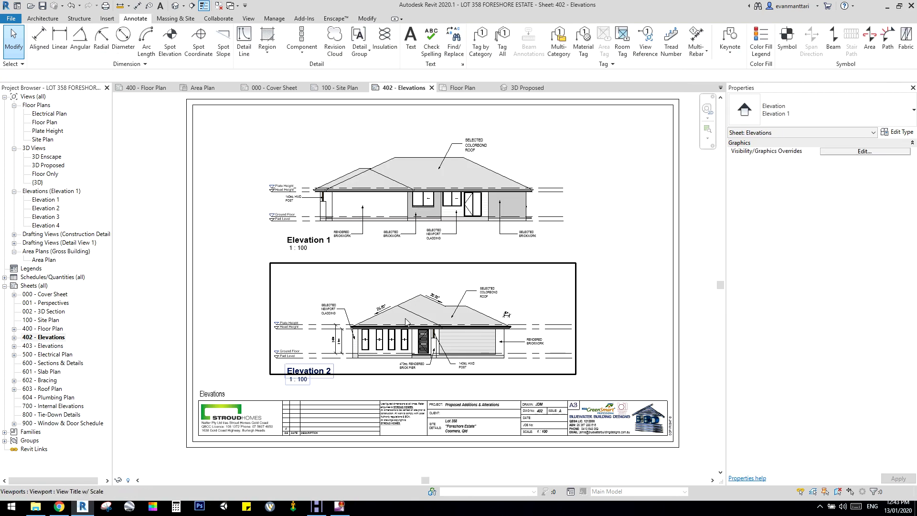
- Shift the Elevation 2 and Elevation 1 viewports slightly to the right on the sheet, keeping their titles aligned
left_click_drag(405, 318, 407, 317)
left_click(401, 203)
left_click_drag(402, 203, 405, 203)
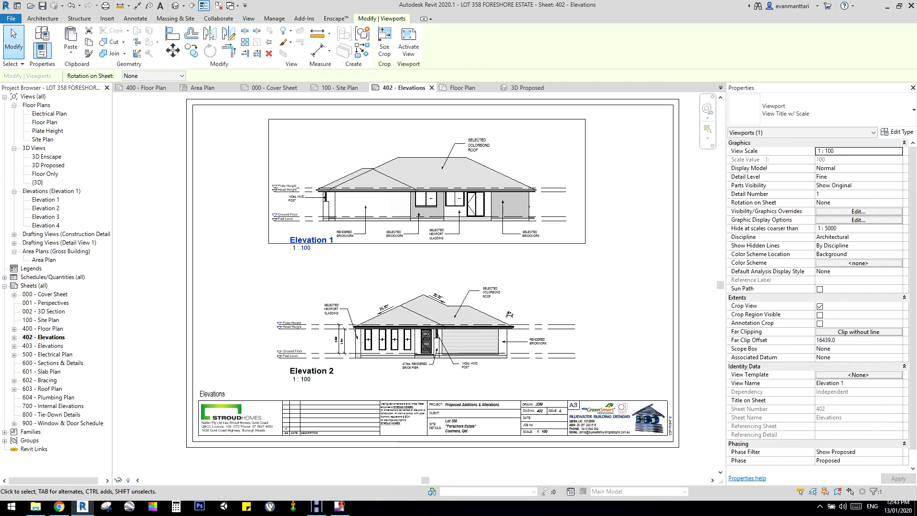